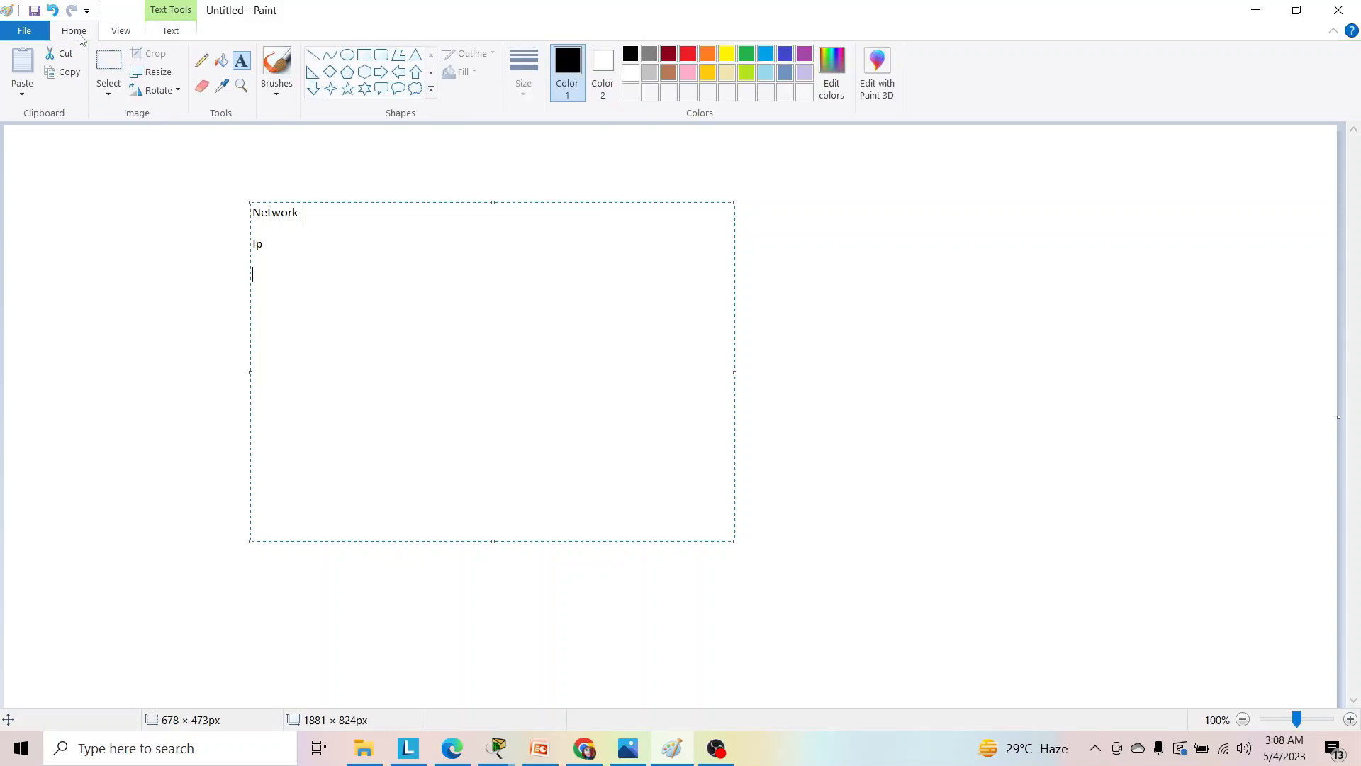
Handwrite a circled "NIC" below the typed text with the pencil, adding an arrow that points to a short handwritten label.
click(201, 61)
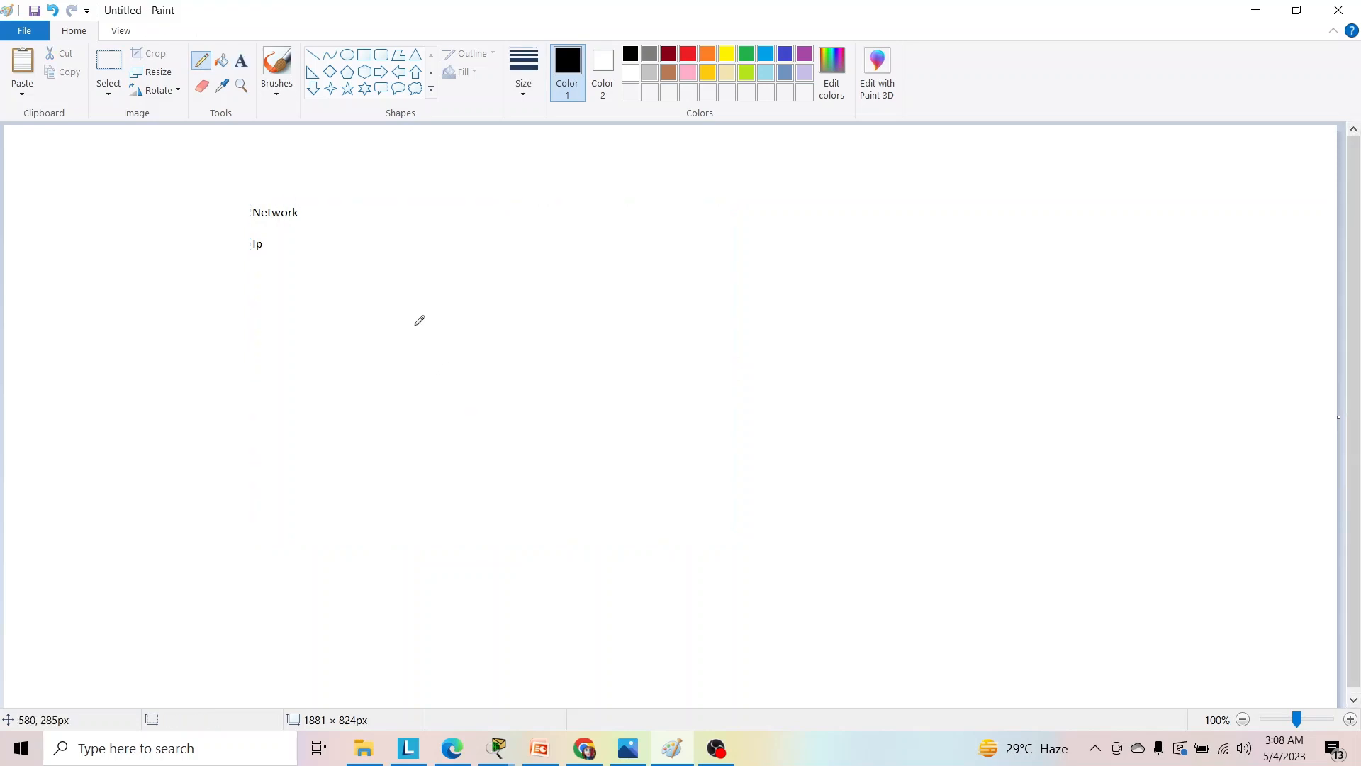
mouse_move(414, 309)
mouse_down()
mouse_move(427, 339)
mouse_move(433, 315)
mouse_move(448, 347)
mouse_move(488, 344)
mouse_move(476, 303)
mouse_move(424, 297)
mouse_move(426, 383)
mouse_move(489, 339)
mouse_move(470, 307)
mouse_move(584, 317)
mouse_move(602, 292)
mouse_move(636, 300)
mouse_up()
click(605, 288)
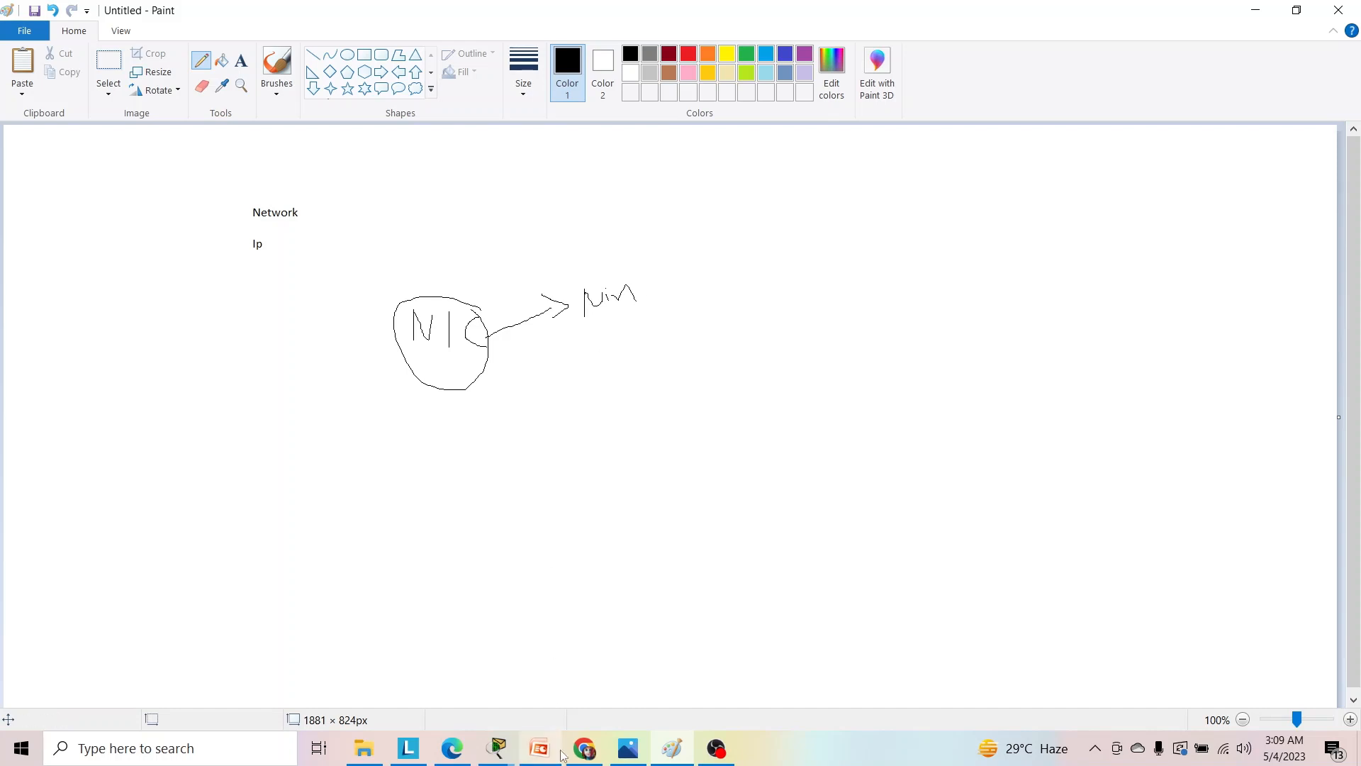
Switch to Chrome, search Google for "what is my ip" in a new tab, and highlight the public IP address.
click(584, 748)
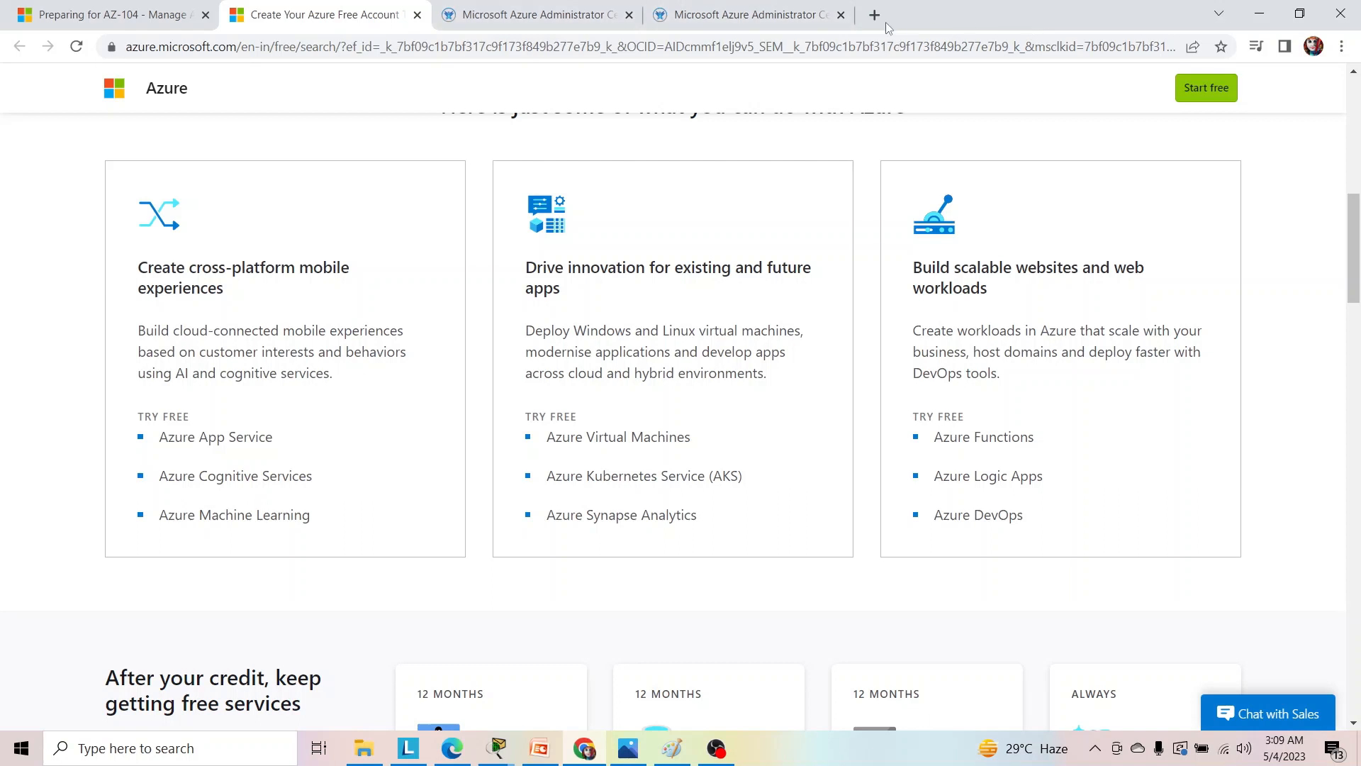
key(ctrl+t)
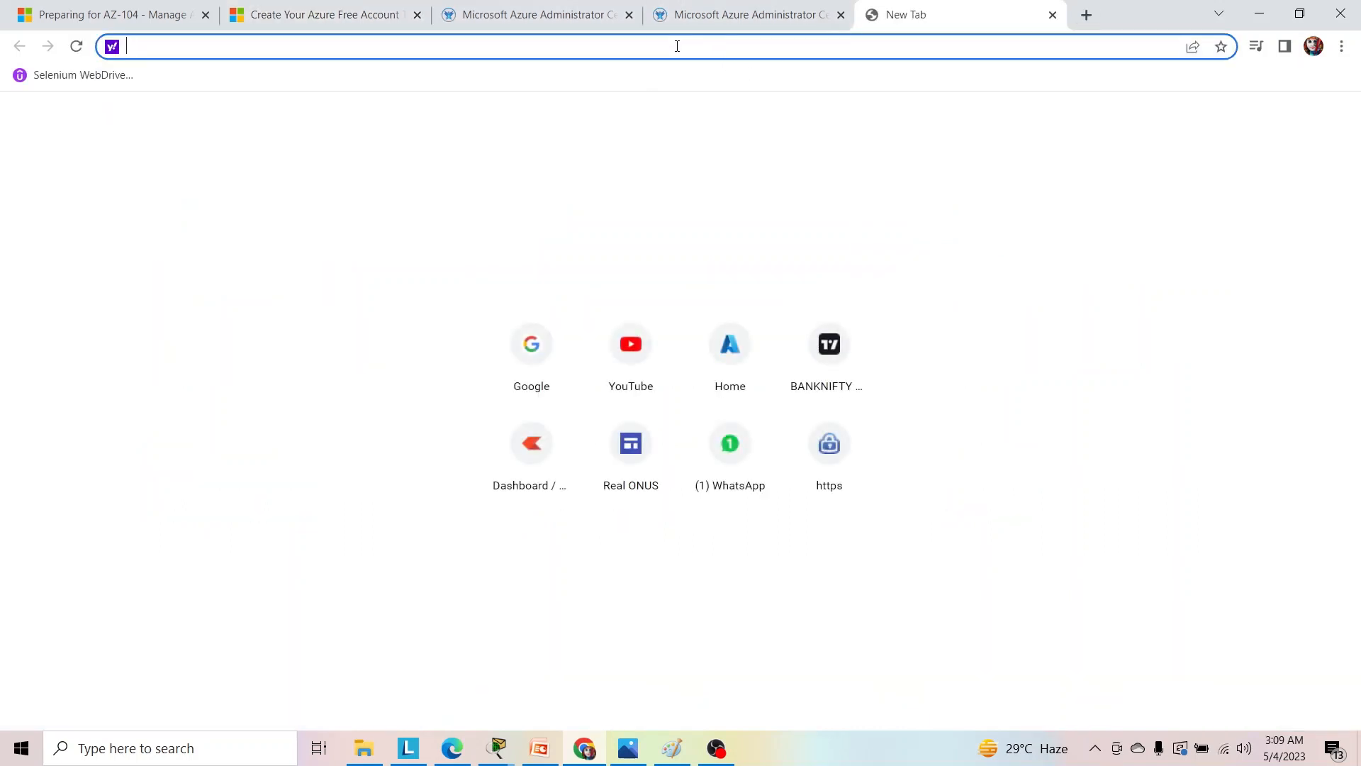
text(google.com)
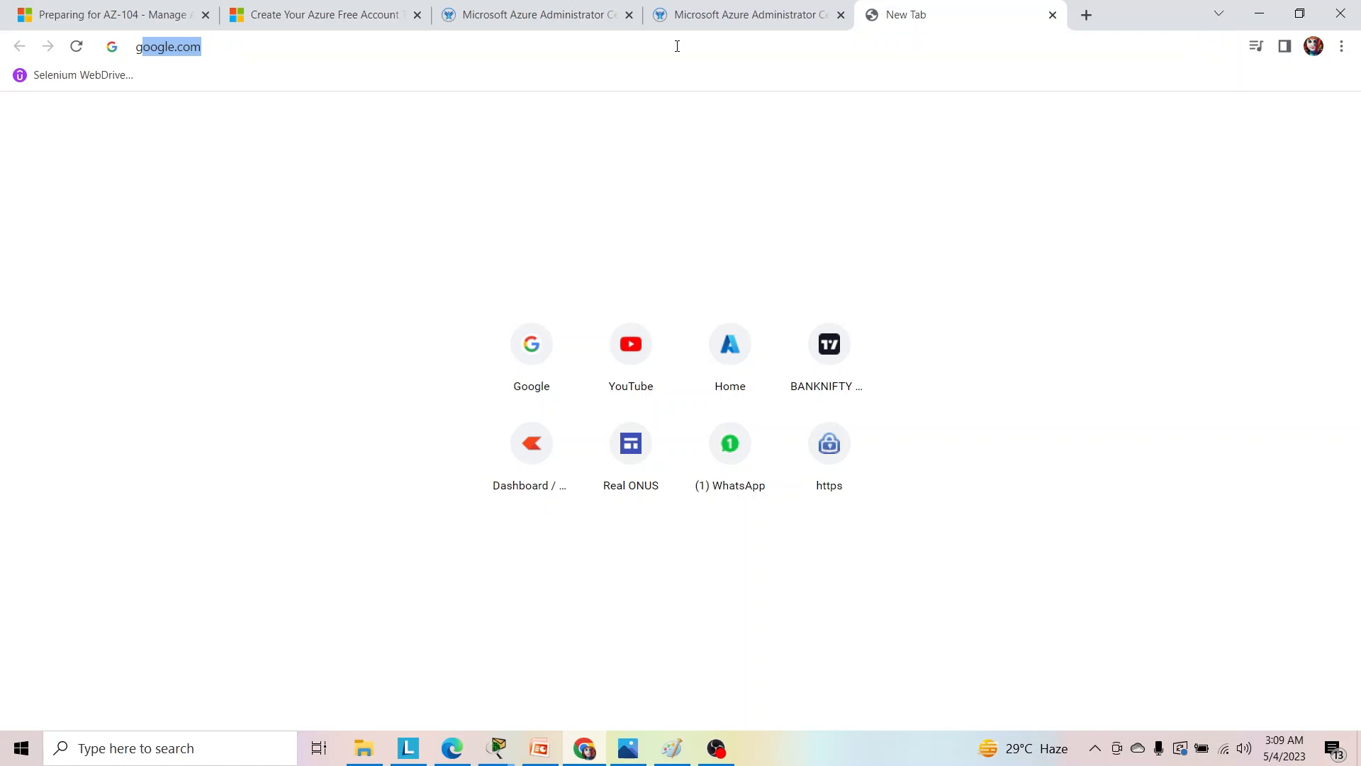
key(Return)
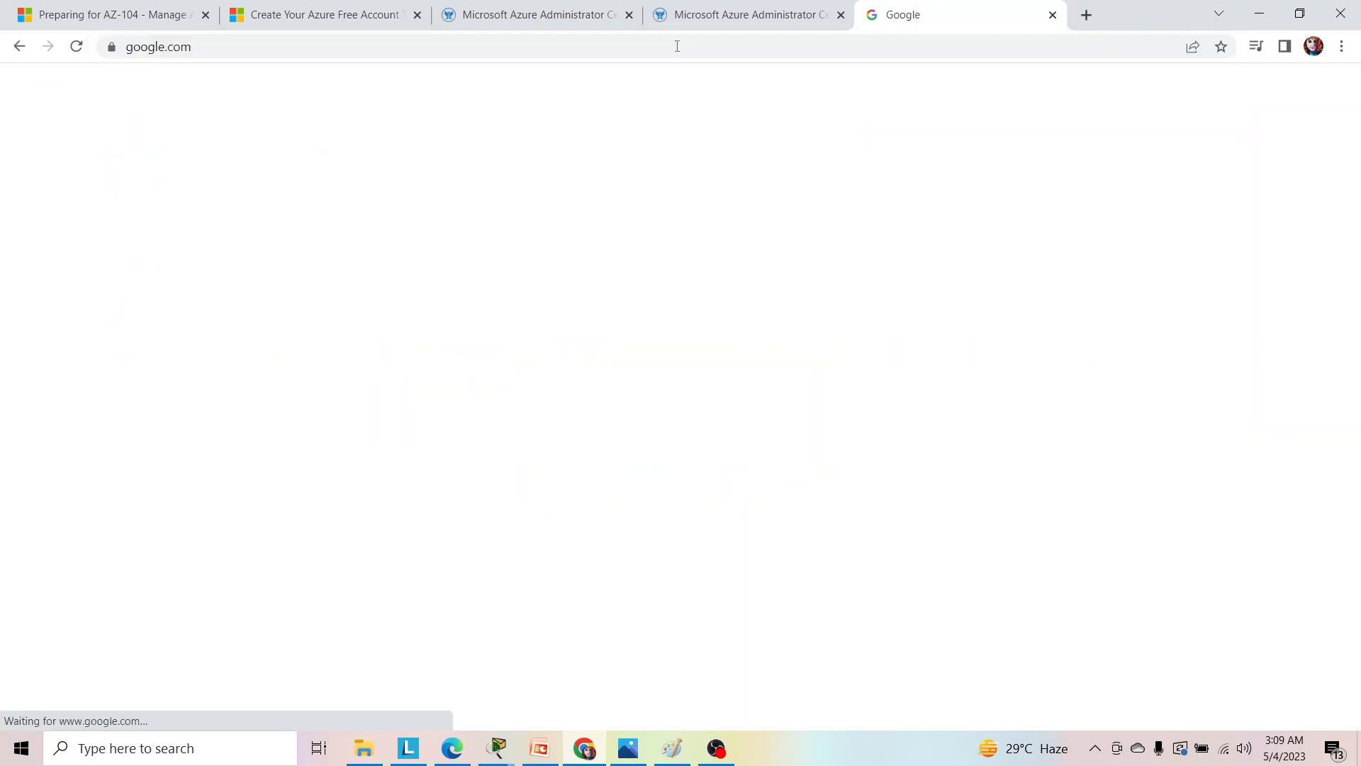
text(what)
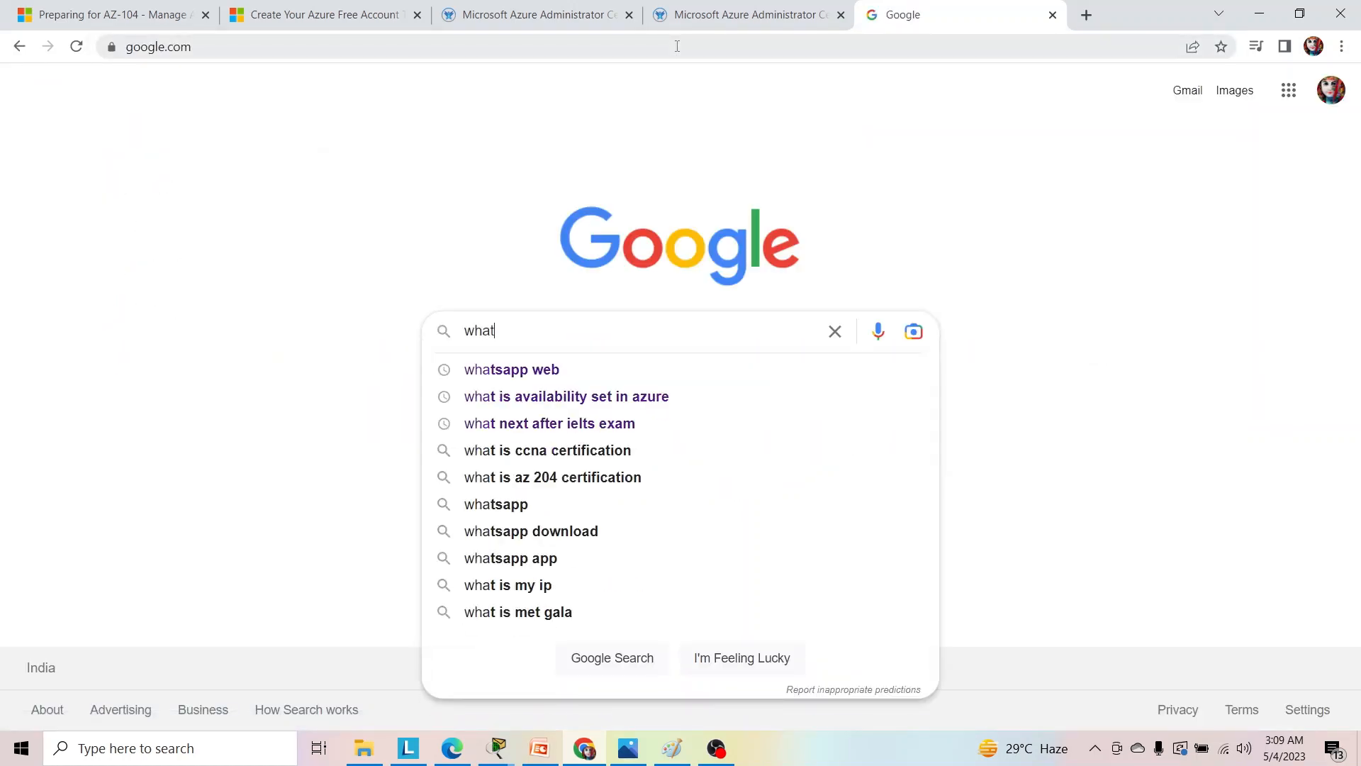
text( is my)
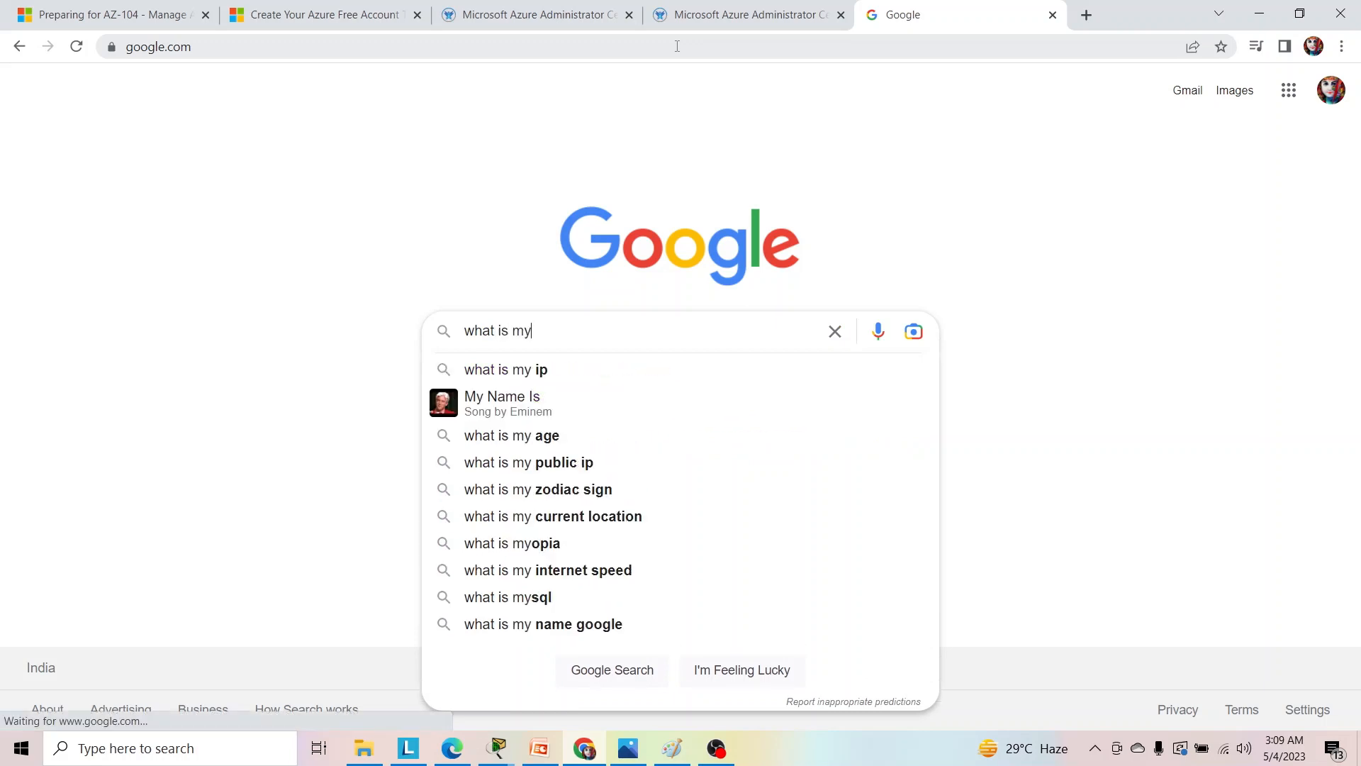
click(521, 377)
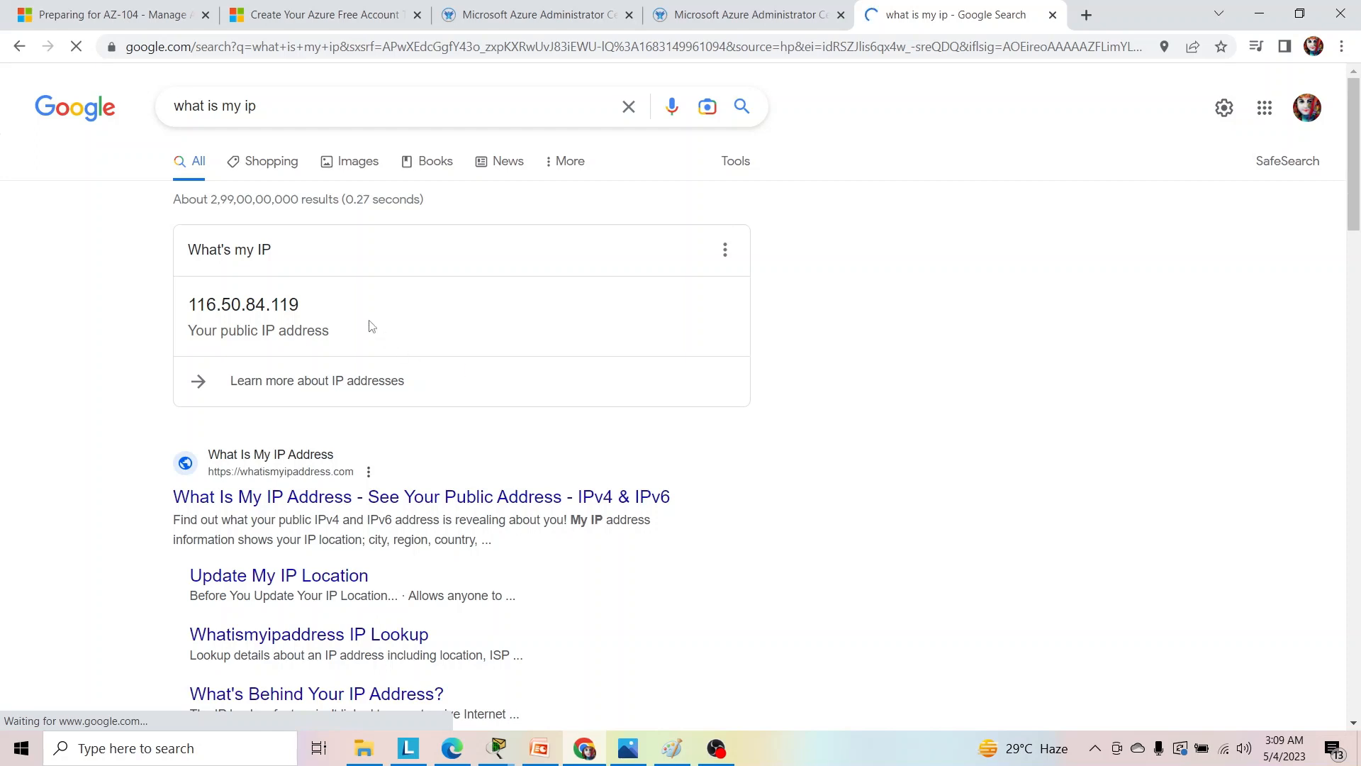
drag(318, 313, 173, 301)
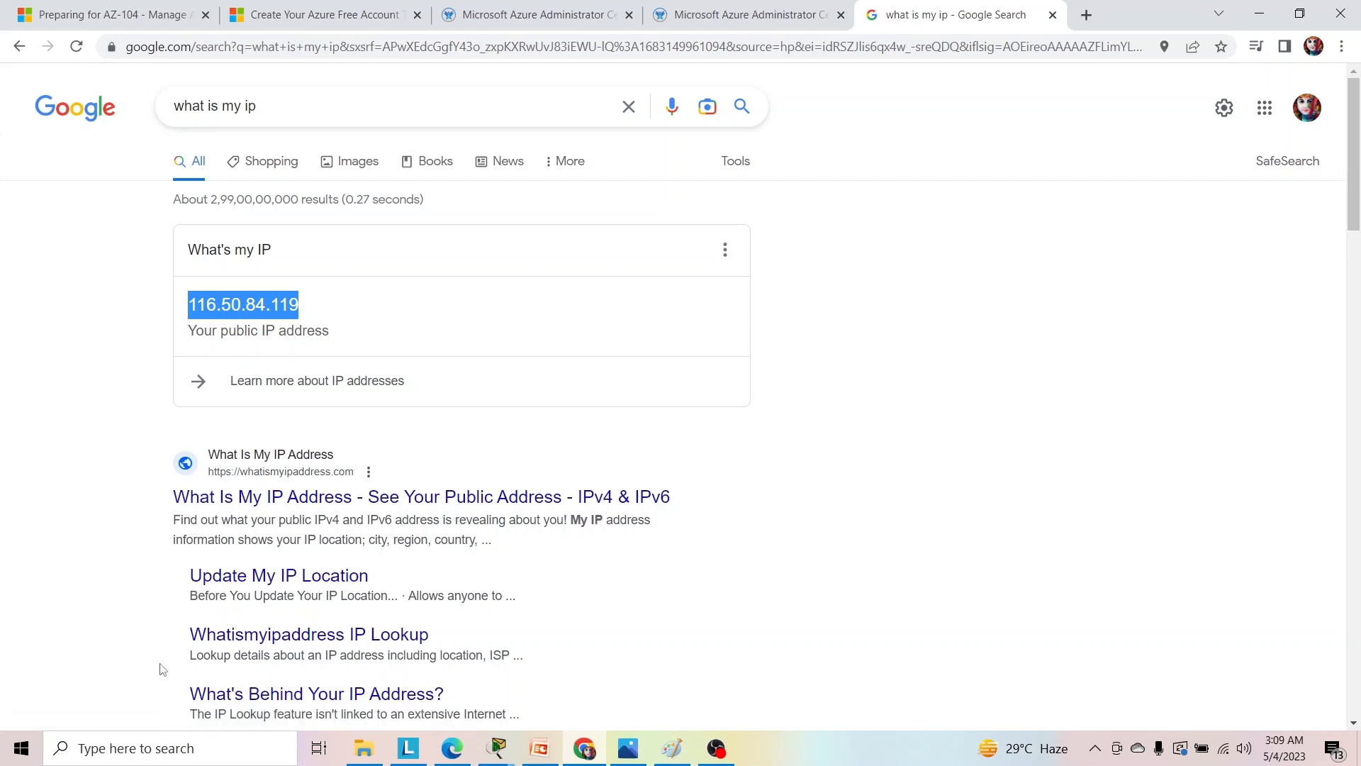
click(135, 758)
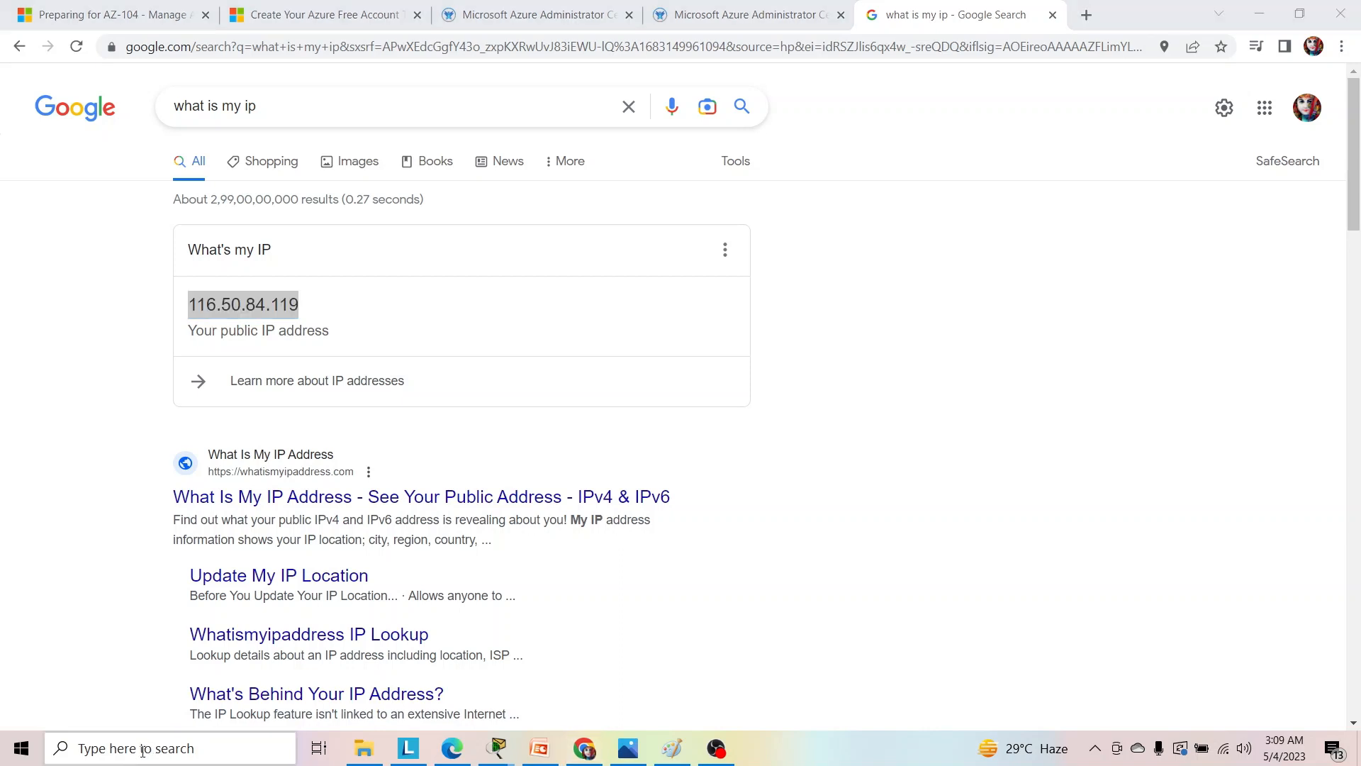
text(c)
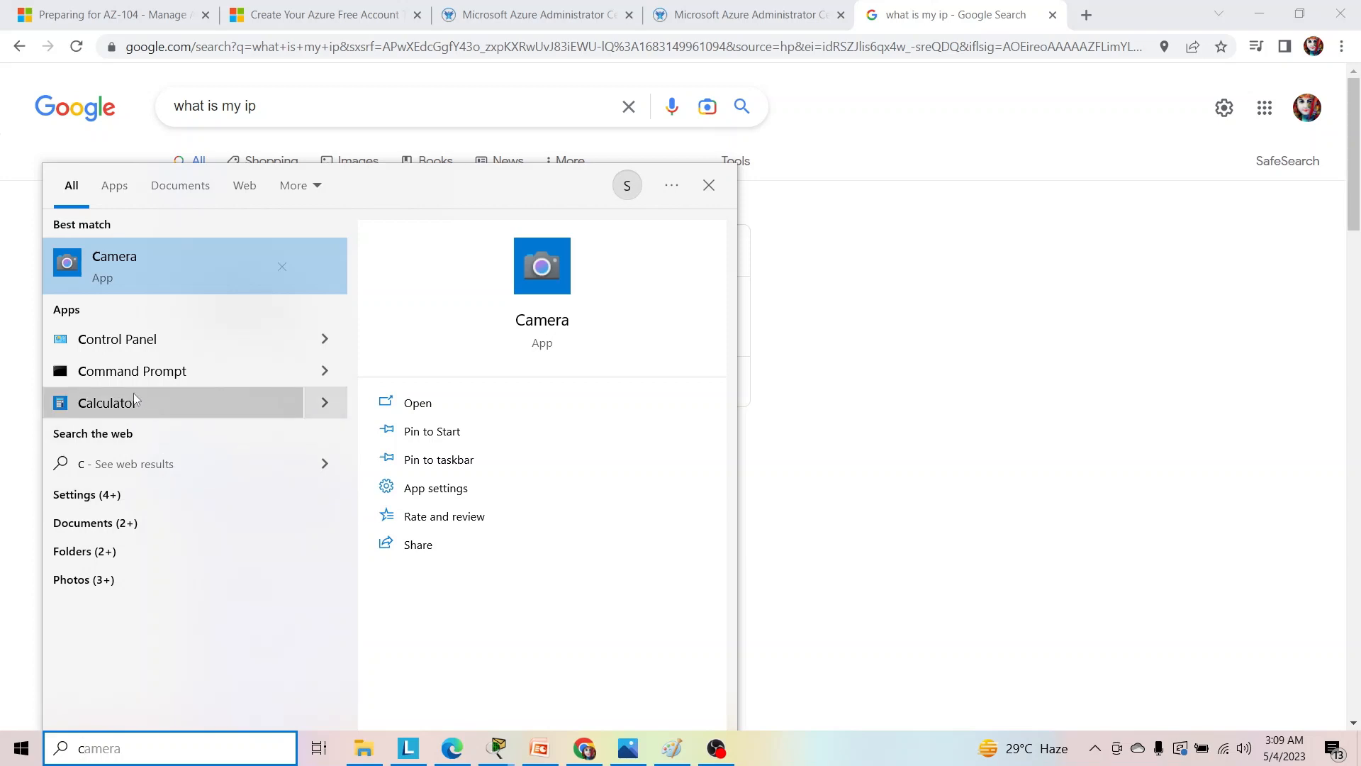
key(BackSpace)
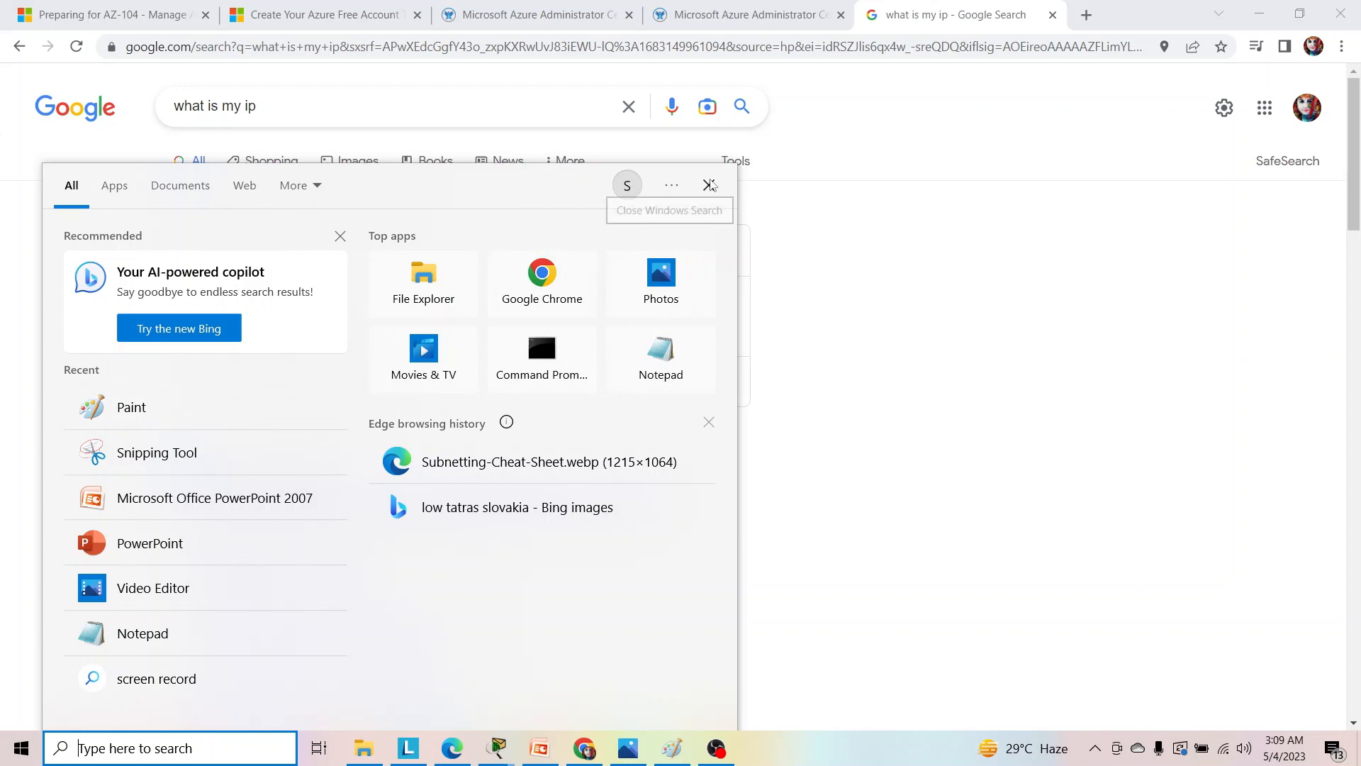
click(709, 185)
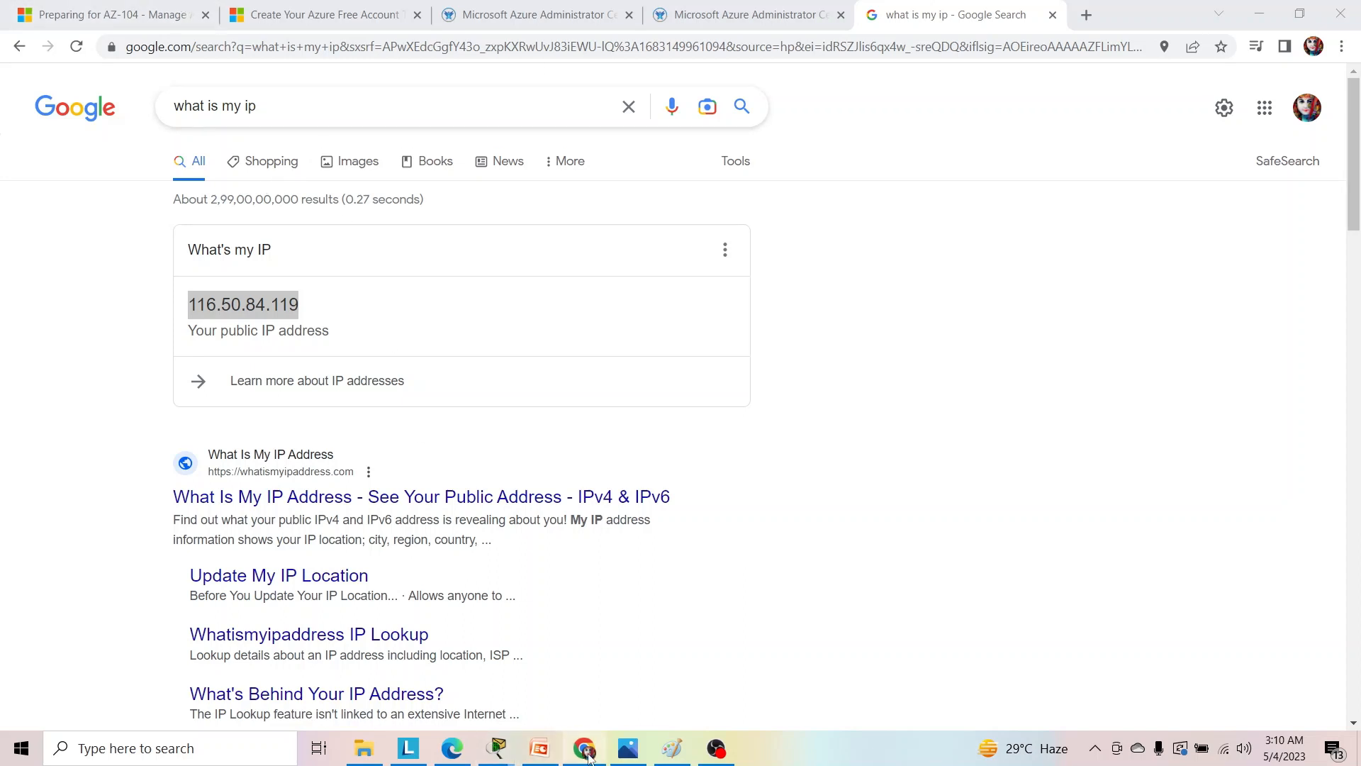
mouse_move(588, 757)
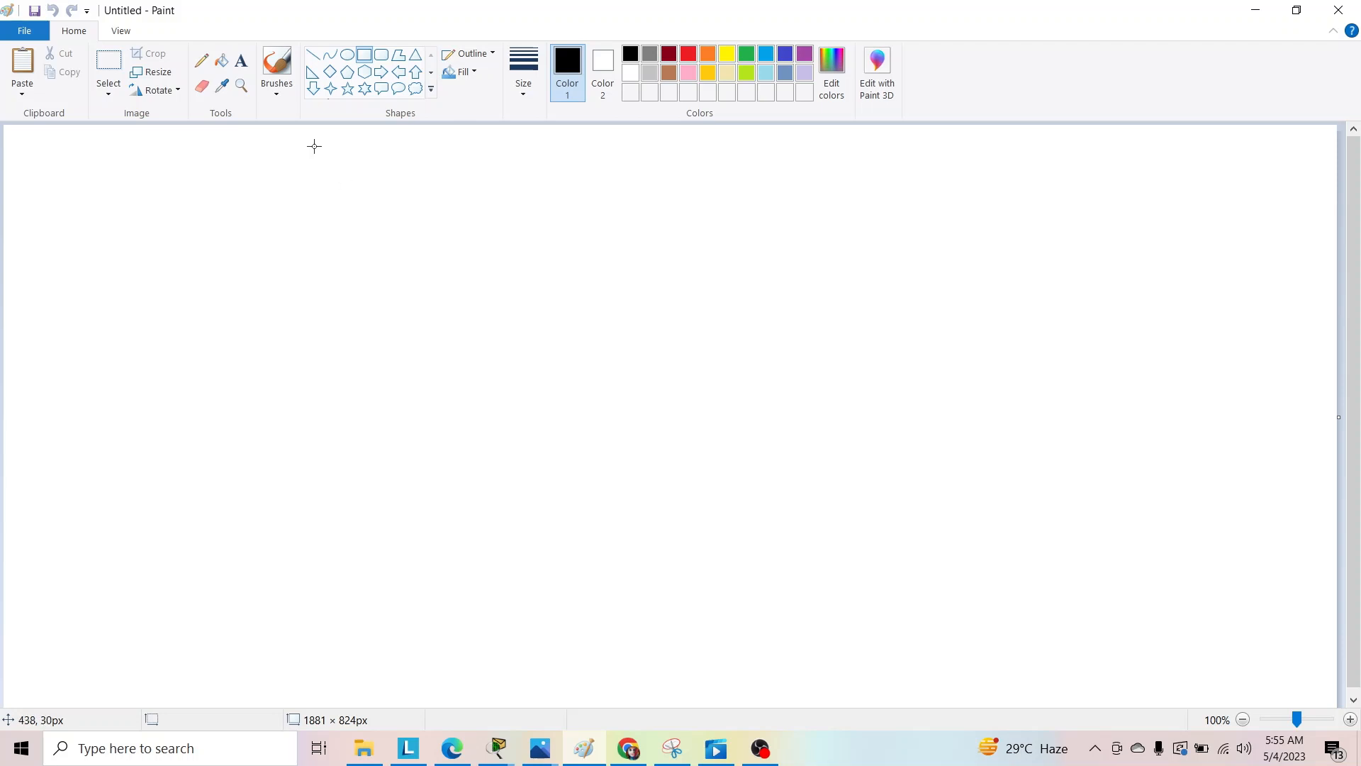
Add a text box of about 437 × 235 px on the blank canvas, listing "IPv4" and "IPV6" on separate lines.
click(241, 61)
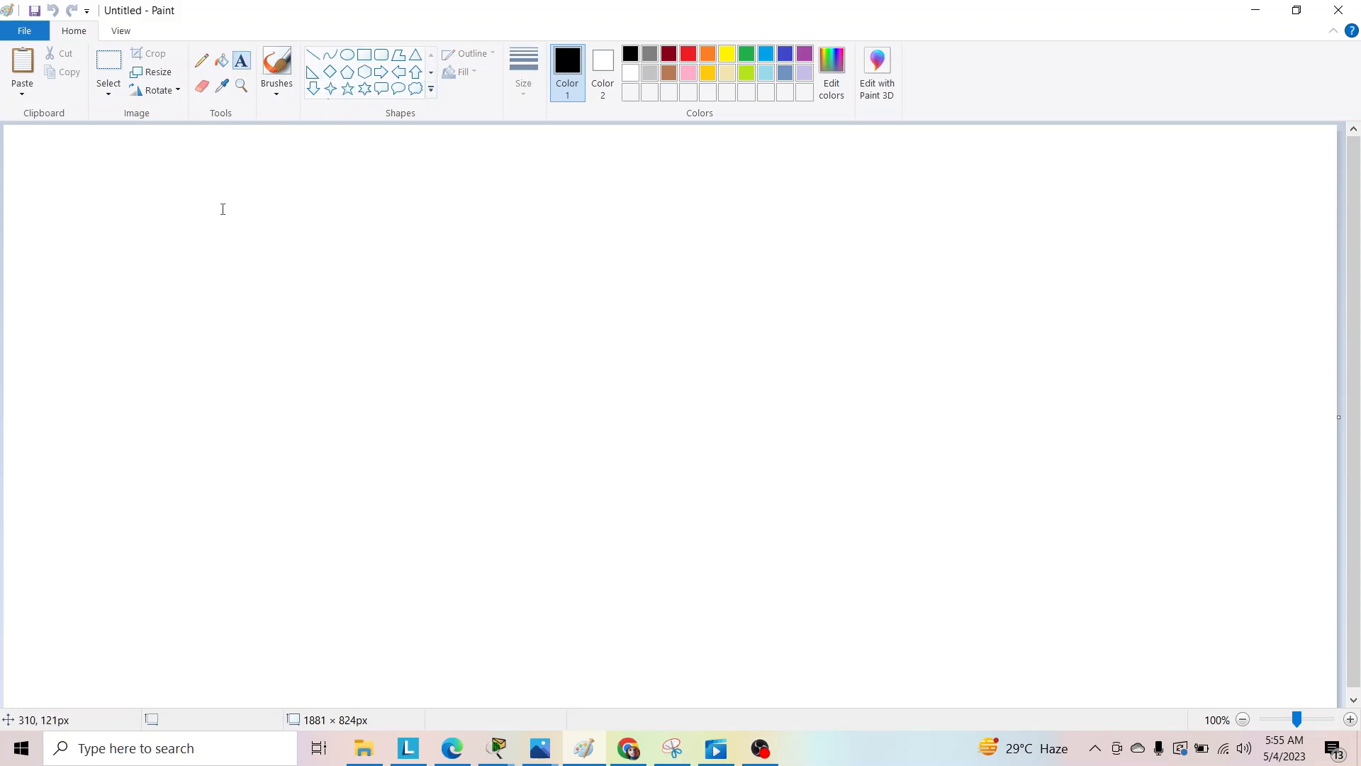
drag(214, 195, 529, 365)
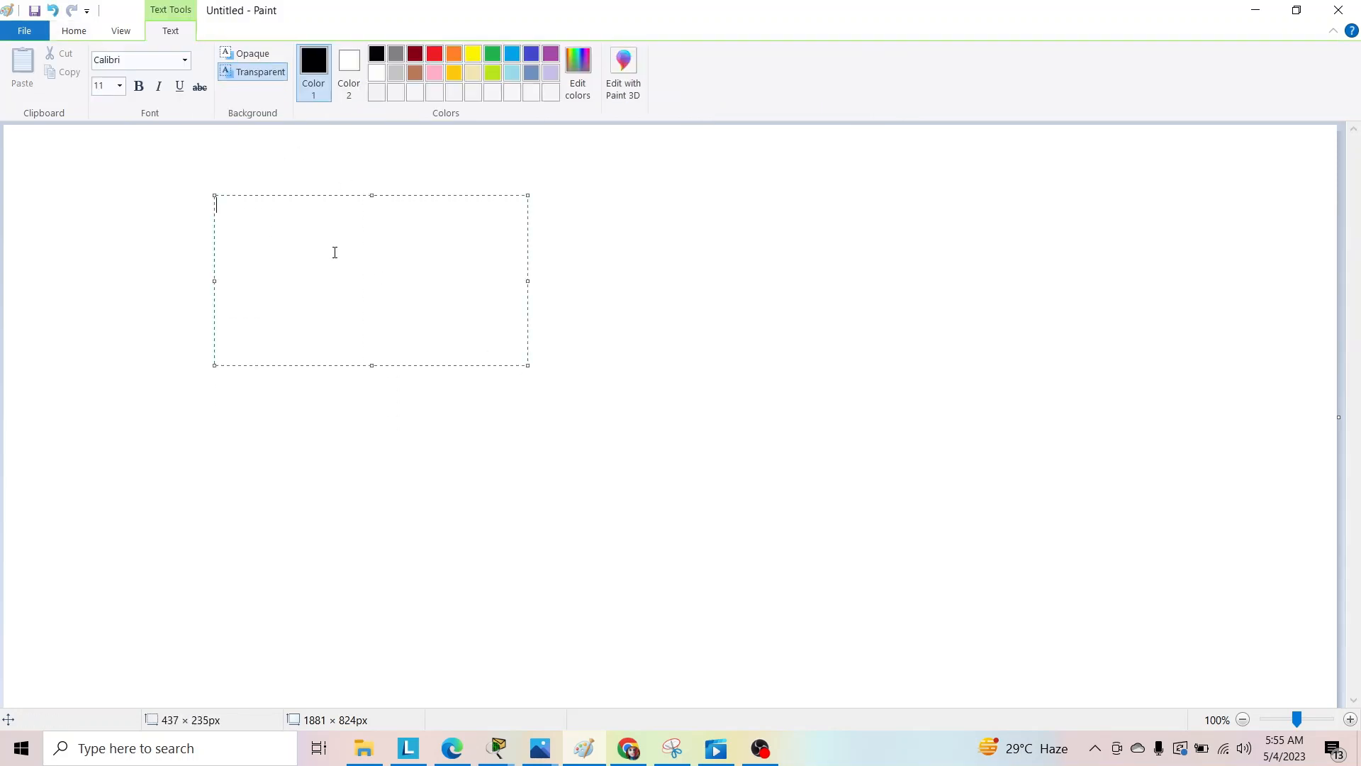
text(IPv4)
key(Return)
text(IPV^)
key(BackSpace)
text(6)
Extend the IPv4 line with a row of dashes followed by "32bit".
click(255, 205)
text(-----------32bit)
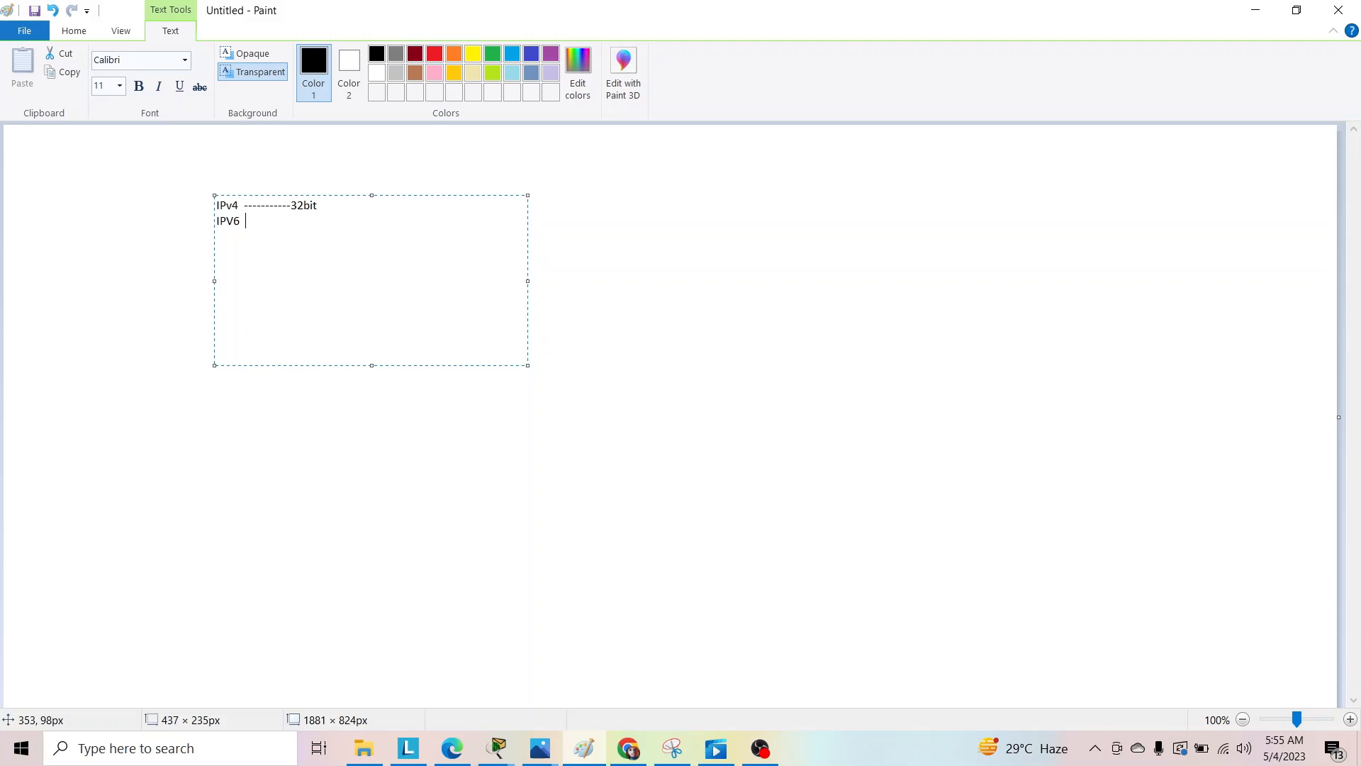
Extend the IPV6 line with a row of dashes followed by "128bit", and finish the text box.
text(---------128bit)
click(584, 246)
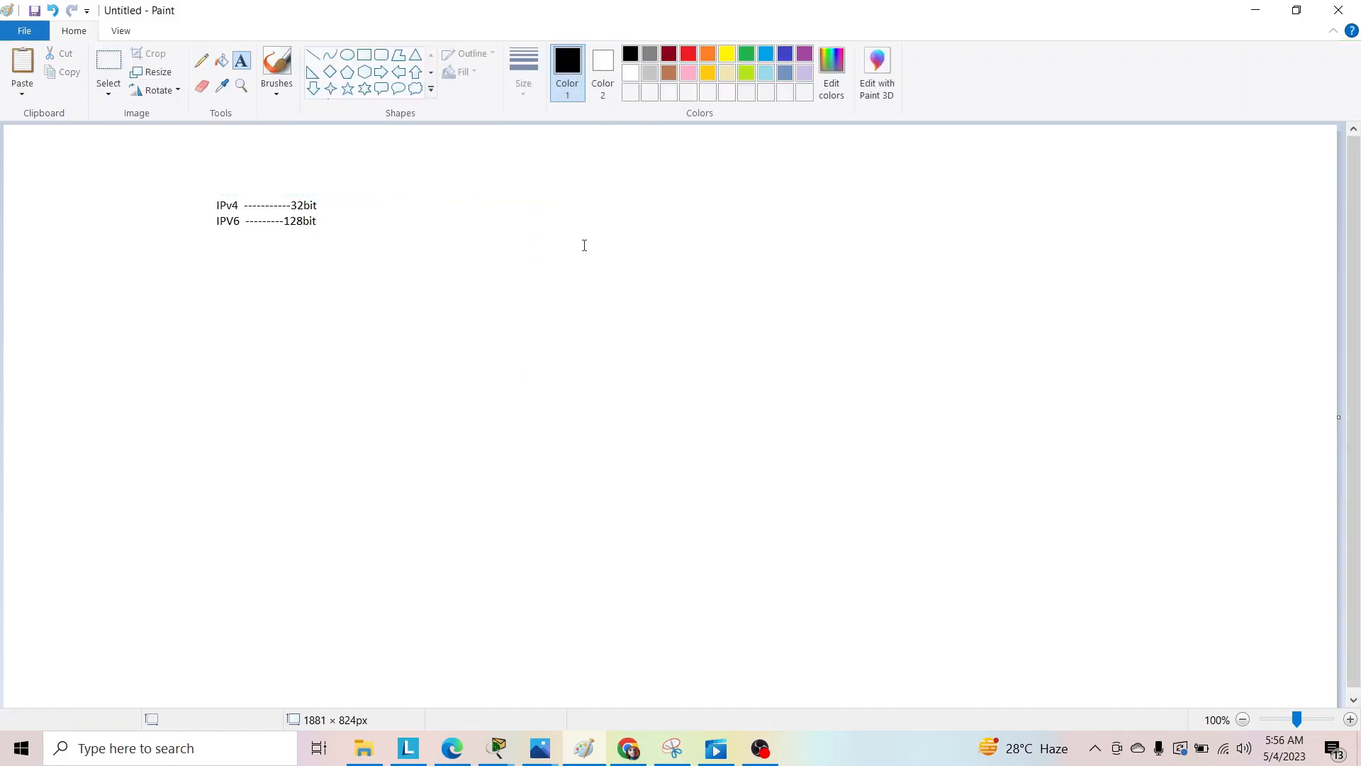
Add a second text box of about 410 × 223 px beside the IP version notes, containing the address "192.168.0.1".
click(365, 54)
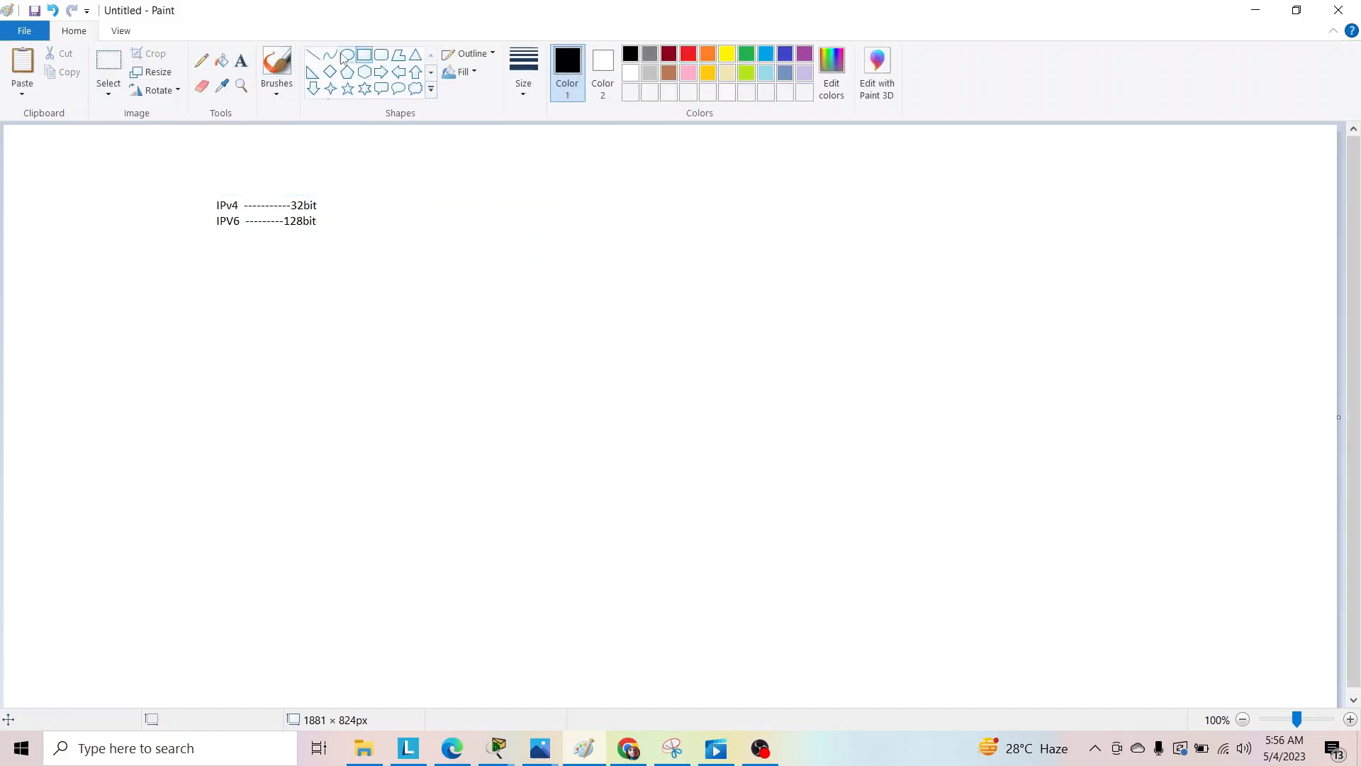
click(243, 69)
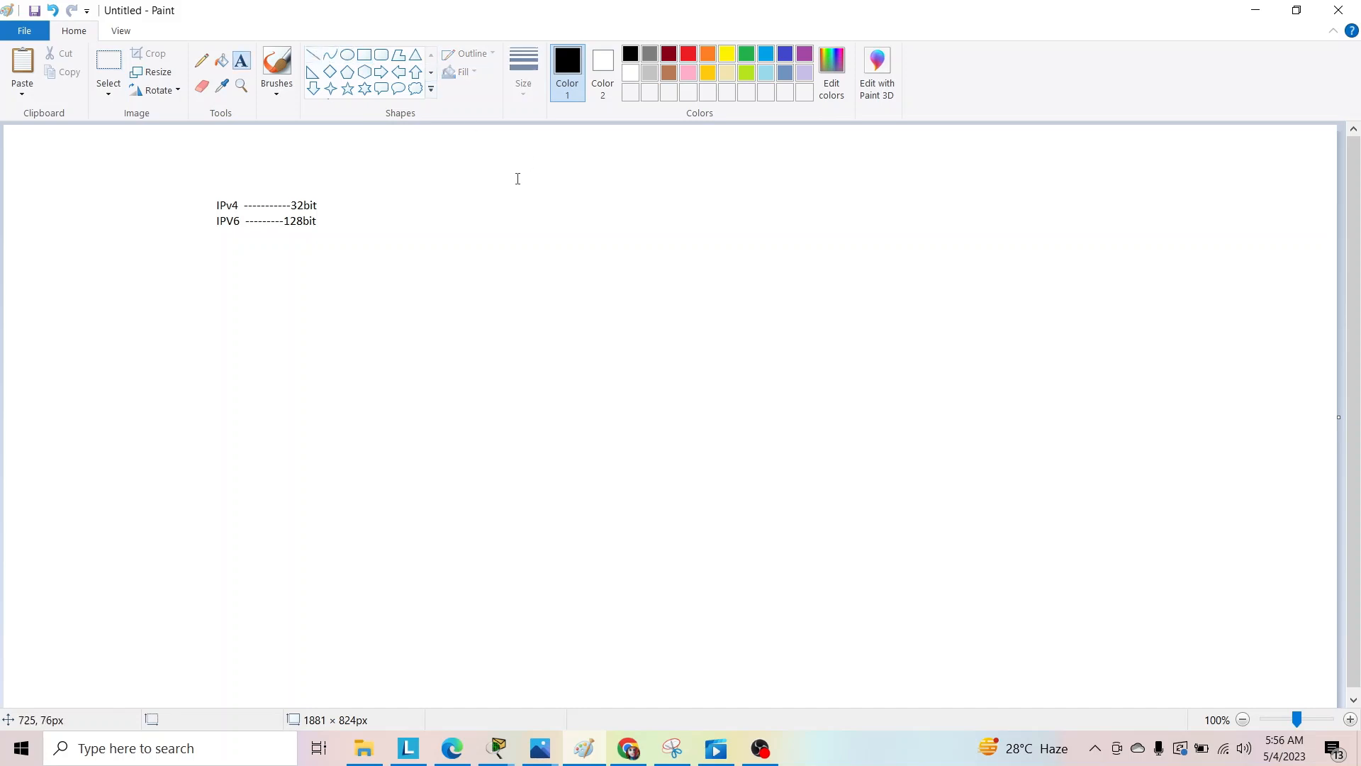
drag(473, 159, 768, 321)
text(1)
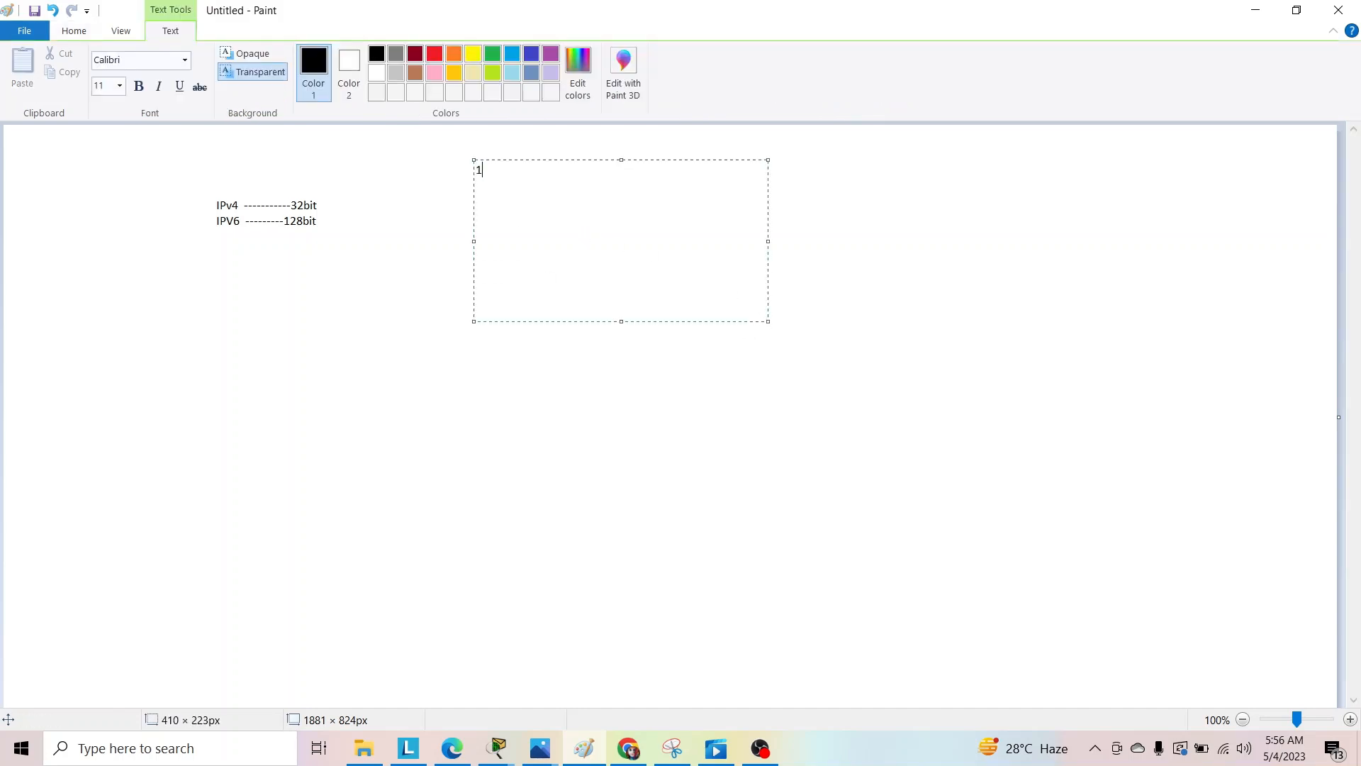
text(92.168.0.1)
drag(541, 170, 477, 170)
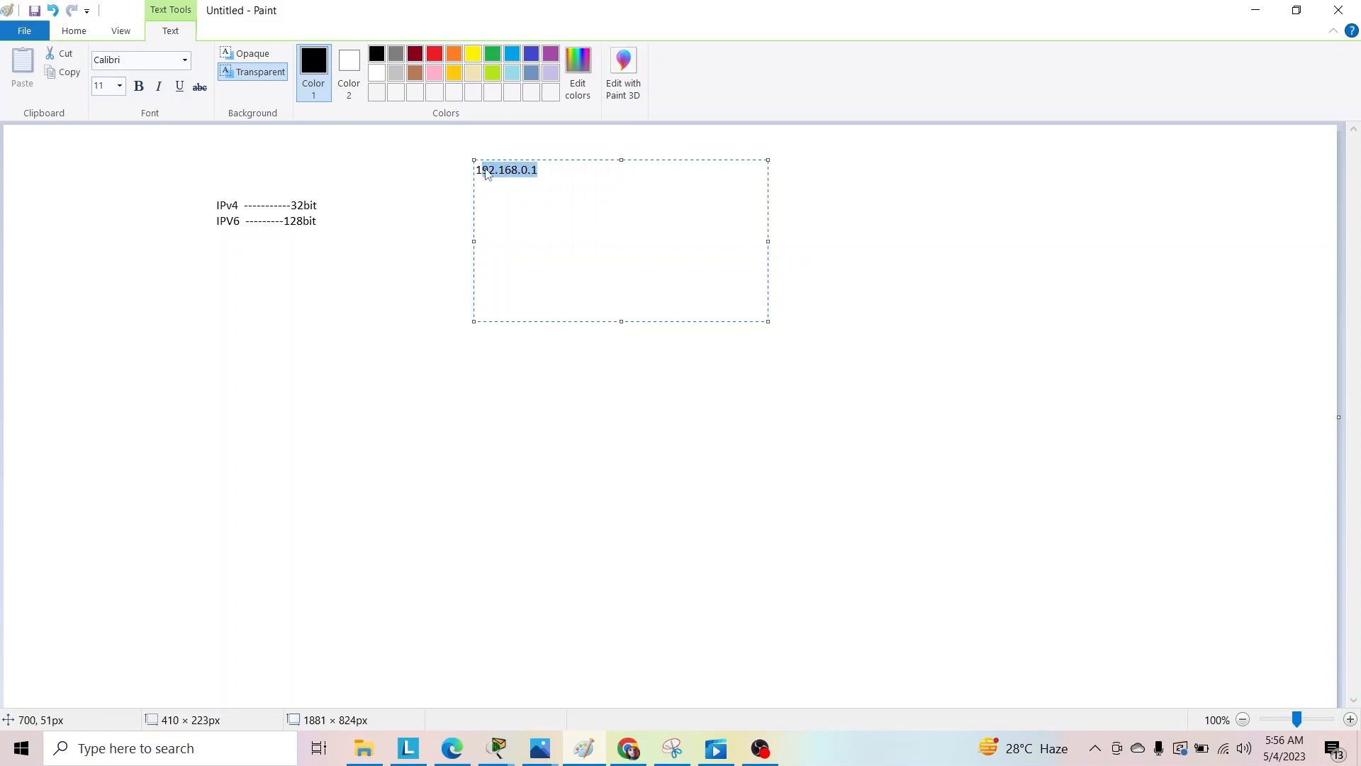
click(534, 195)
click(510, 206)
Write "8*4=32 bit" two lines below the 192.168.0.1 address and finish the text box.
click(550, 171)
key(Return)
key(Return)
text(8*)
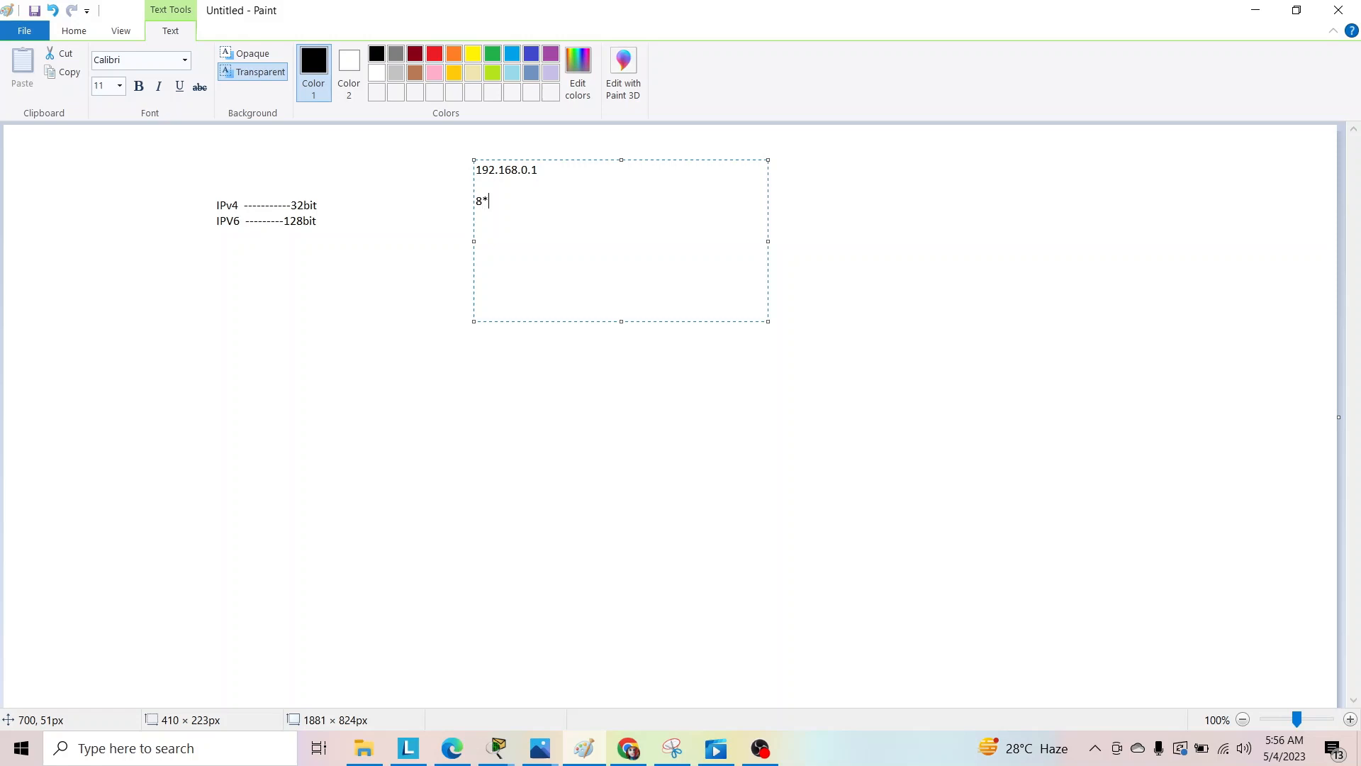
text(4=32 bit)
drag(540, 201, 475, 169)
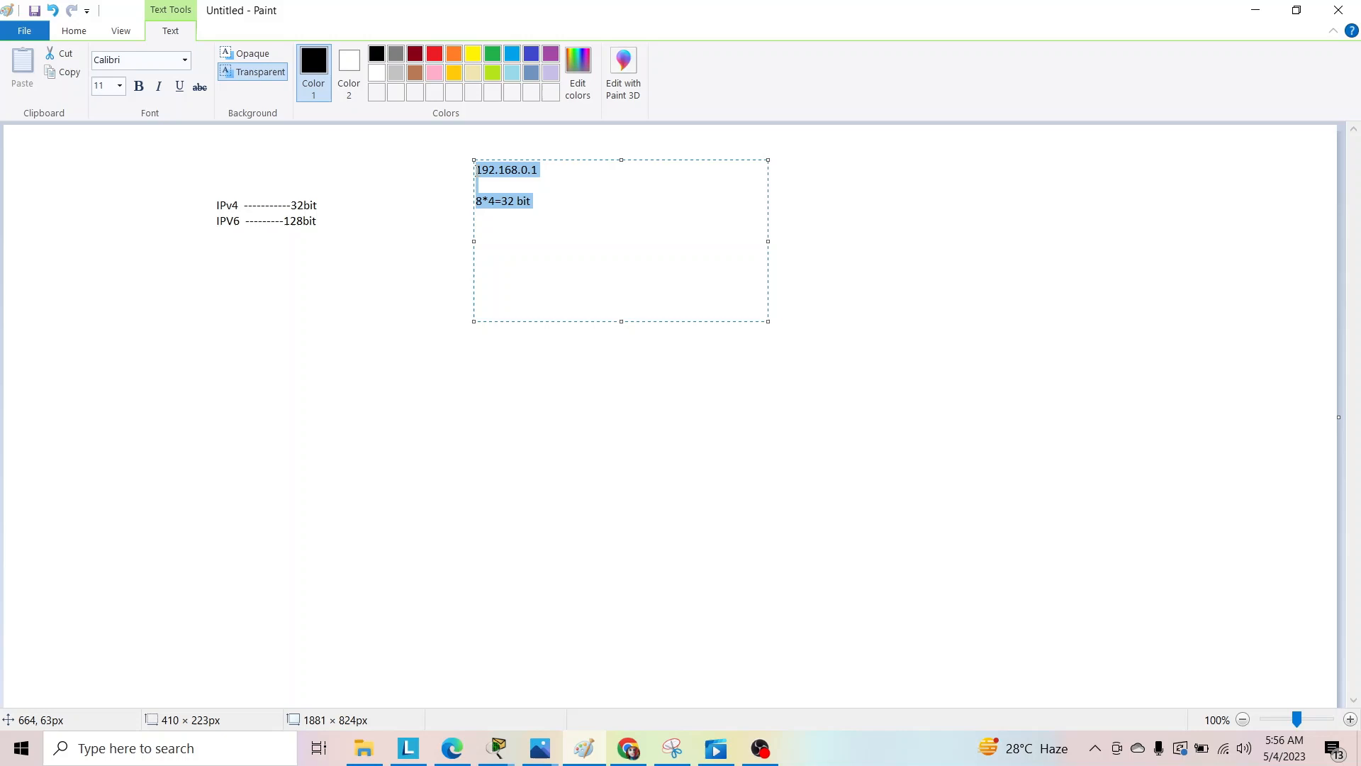
click(427, 225)
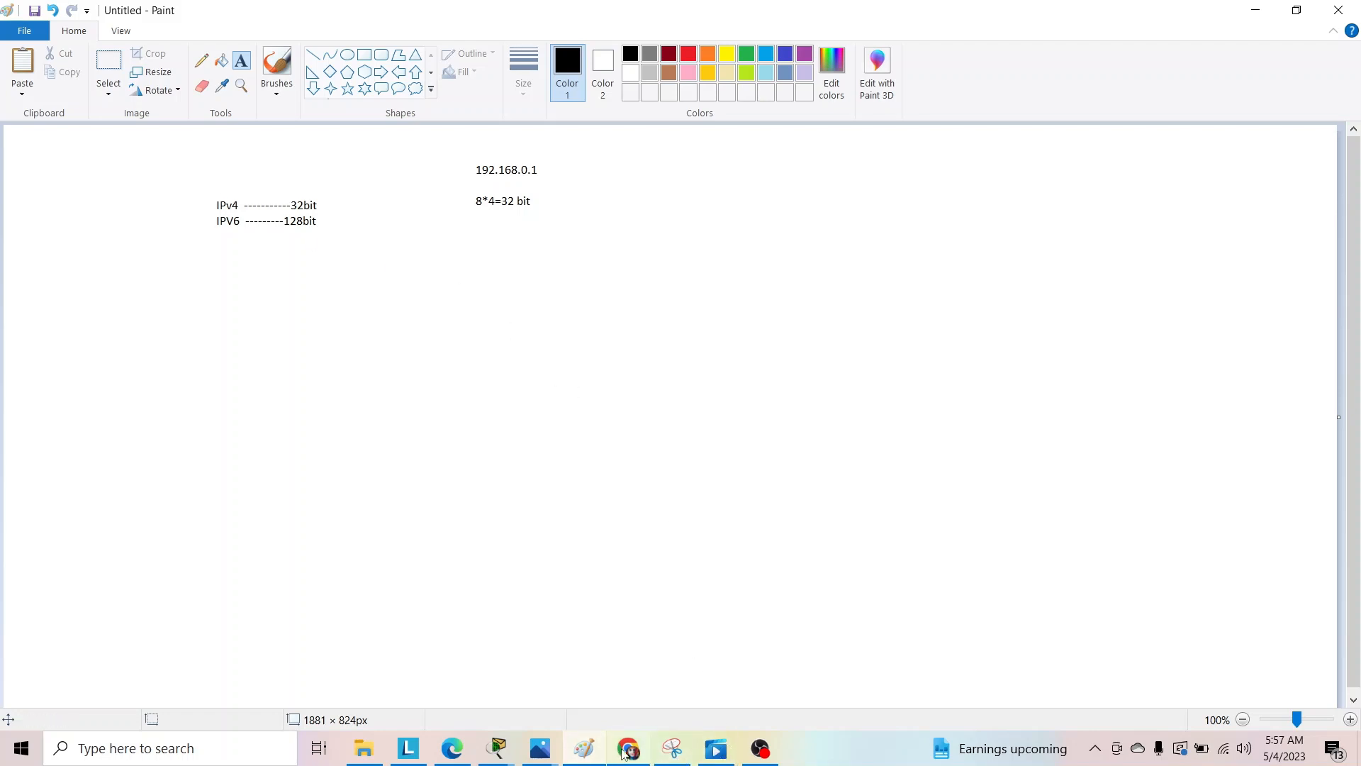
Examine the subnetting cheat sheet IP Subneting.PNG in Photos, zooming in on its CIDR, host count and subnet mask columns.
mouse_move(604, 759)
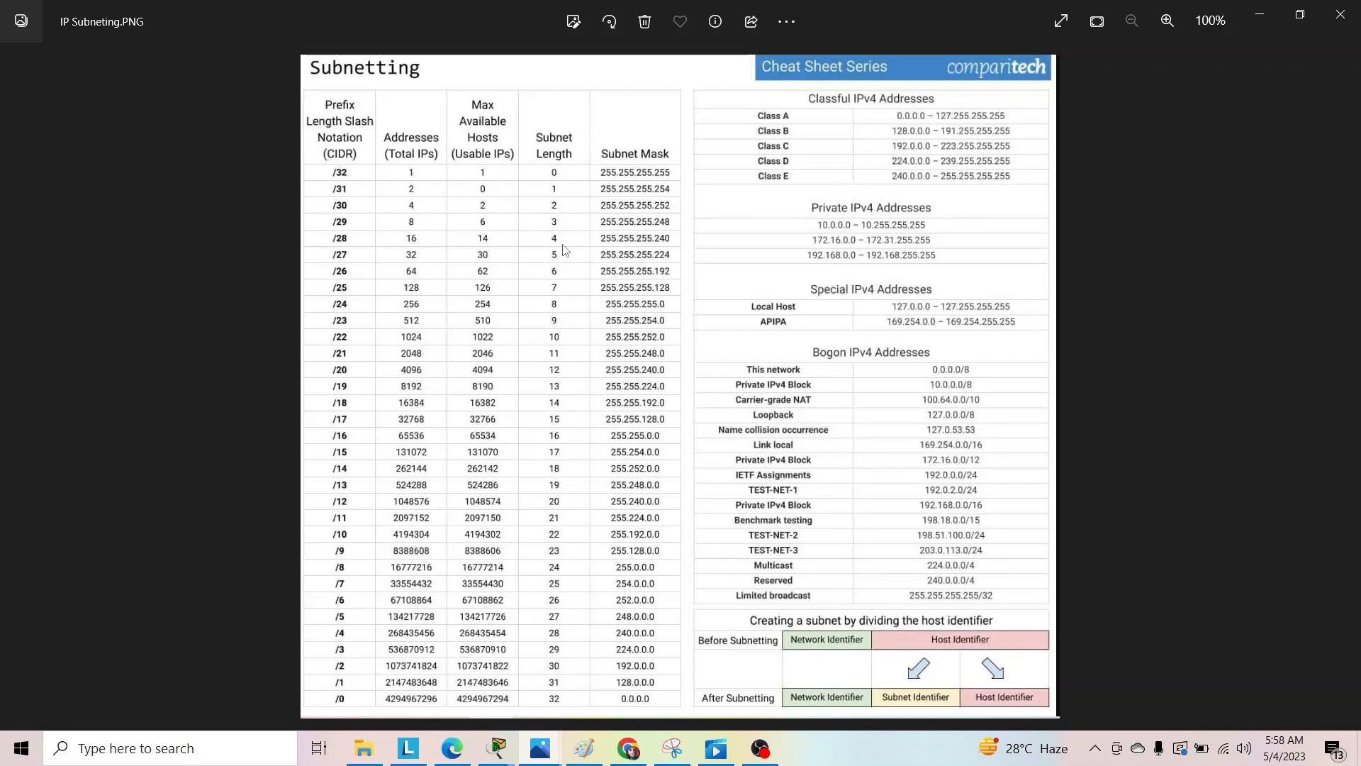
scroll(543, 274, up, 1)
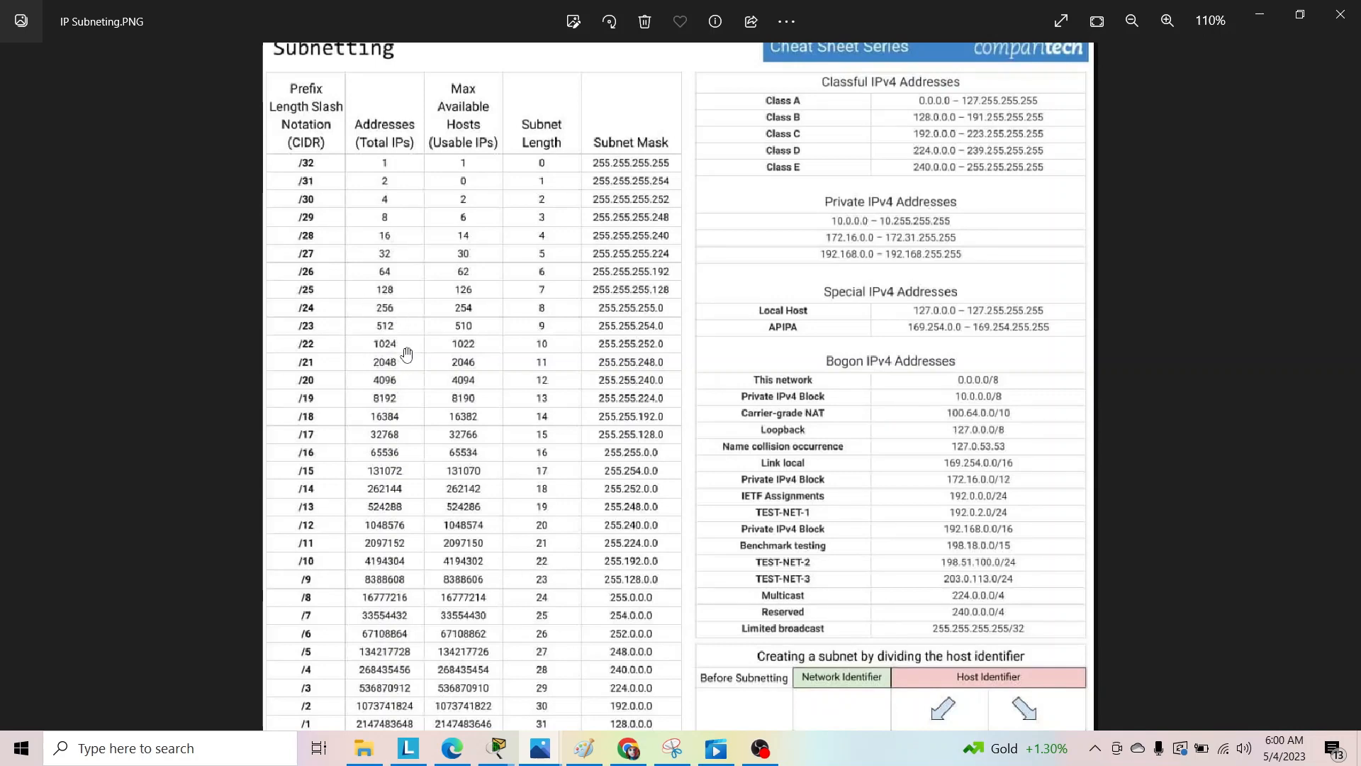
scroll(408, 281, down, 1)
scroll(408, 282, up, 1)
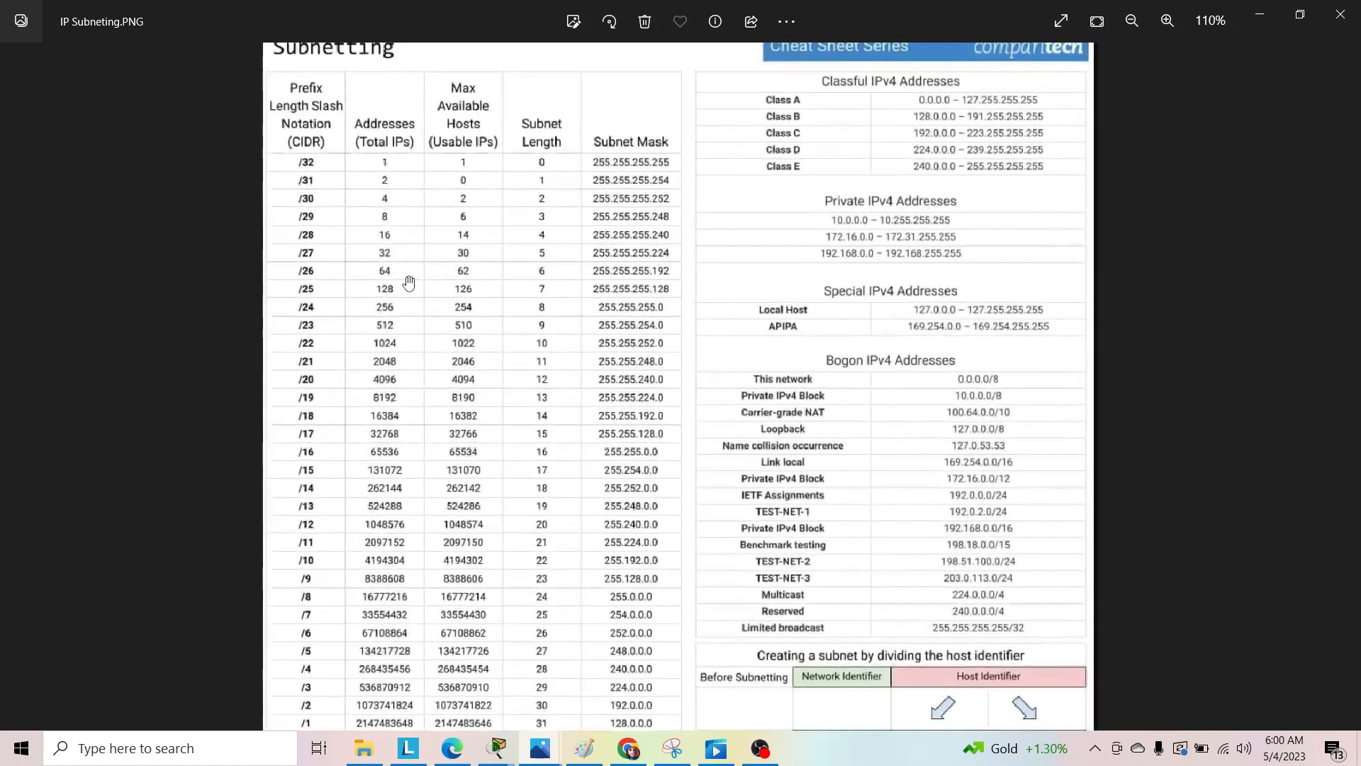
scroll(408, 282, up, 1)
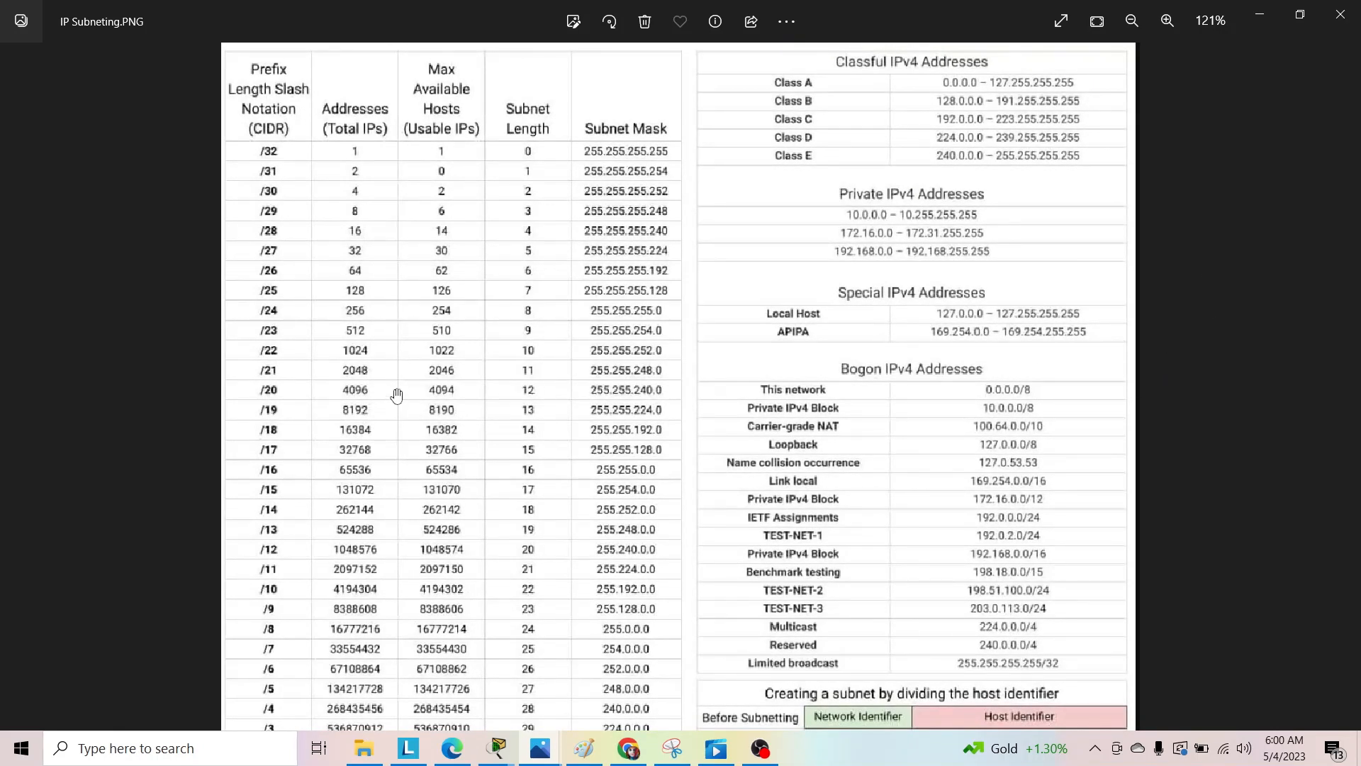
scroll(396, 395, down, 2)
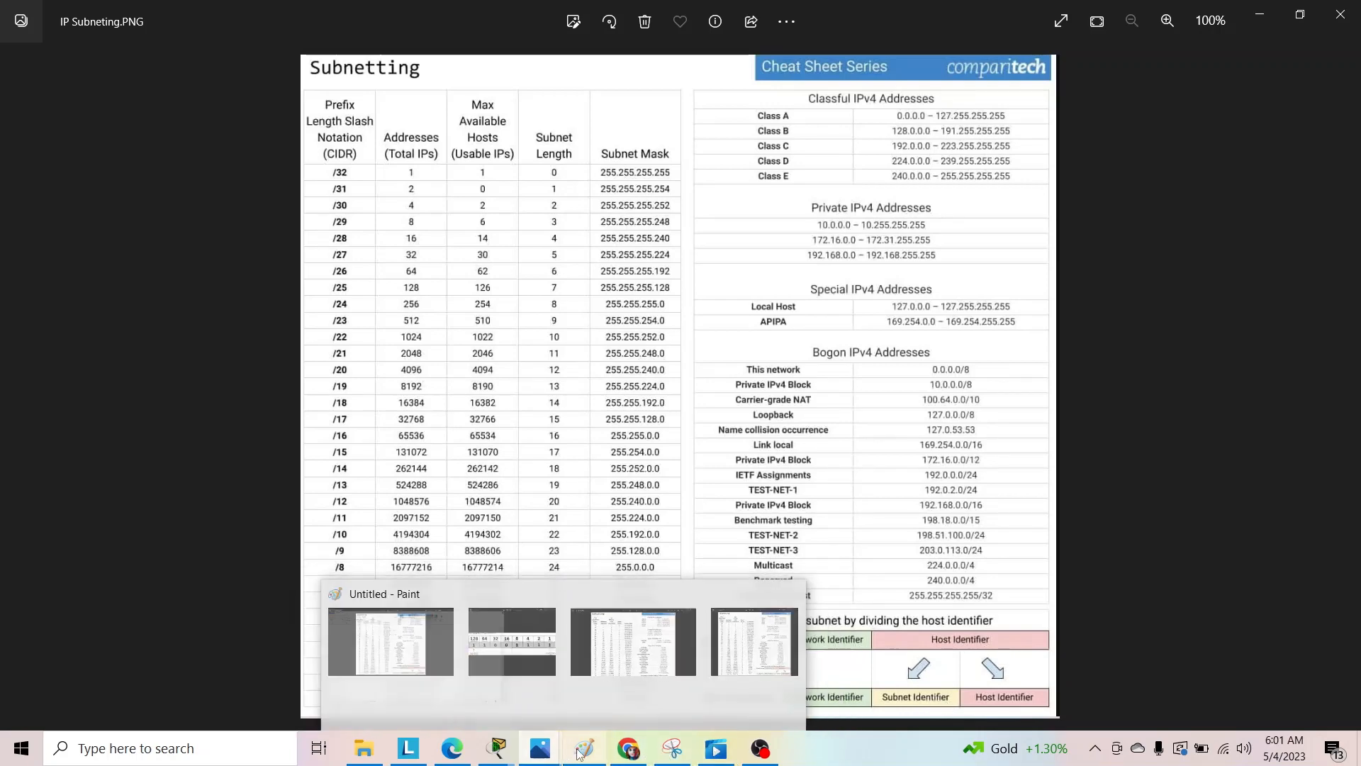
Switch to Paint and draw a down-arrow shape of about 44 × 42 px just beside the "8*4=32 bit" note.
mouse_move(583, 750)
click(585, 696)
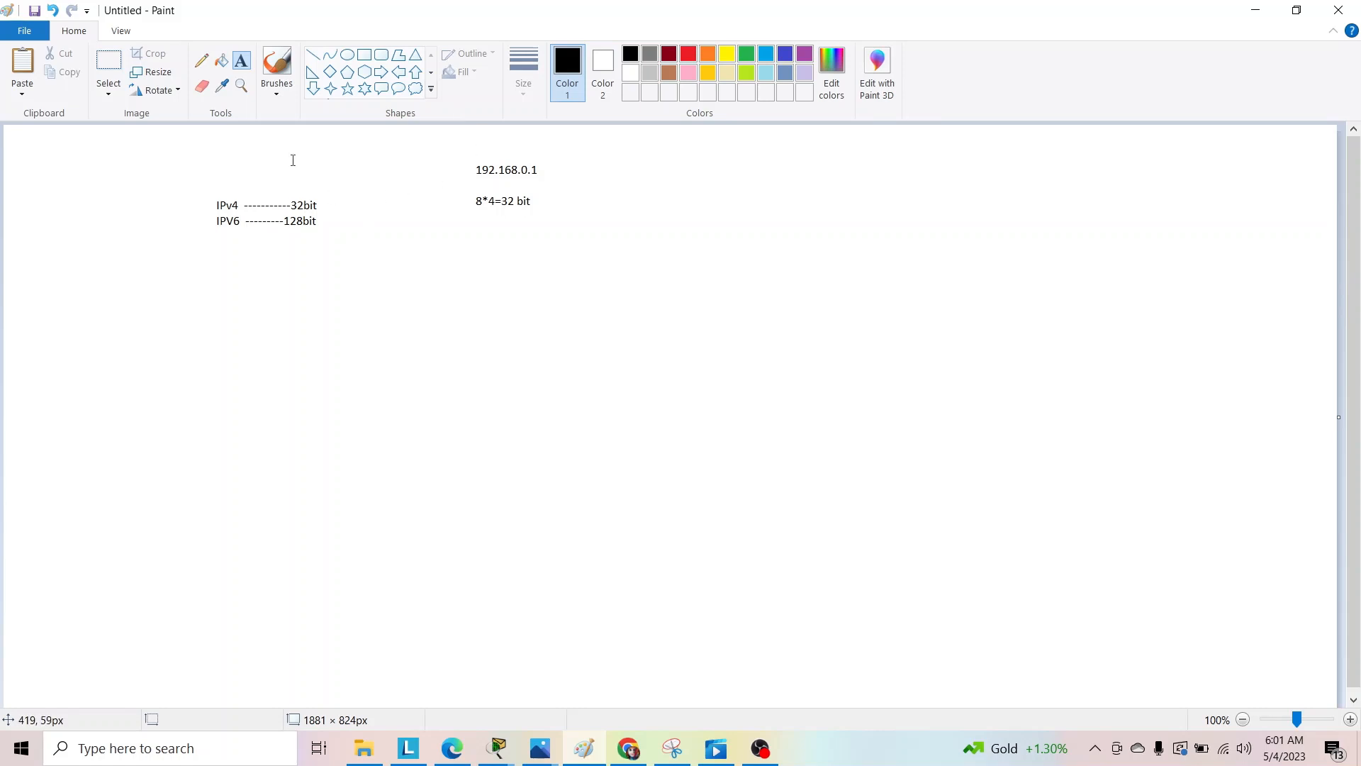
drag(470, 163, 559, 188)
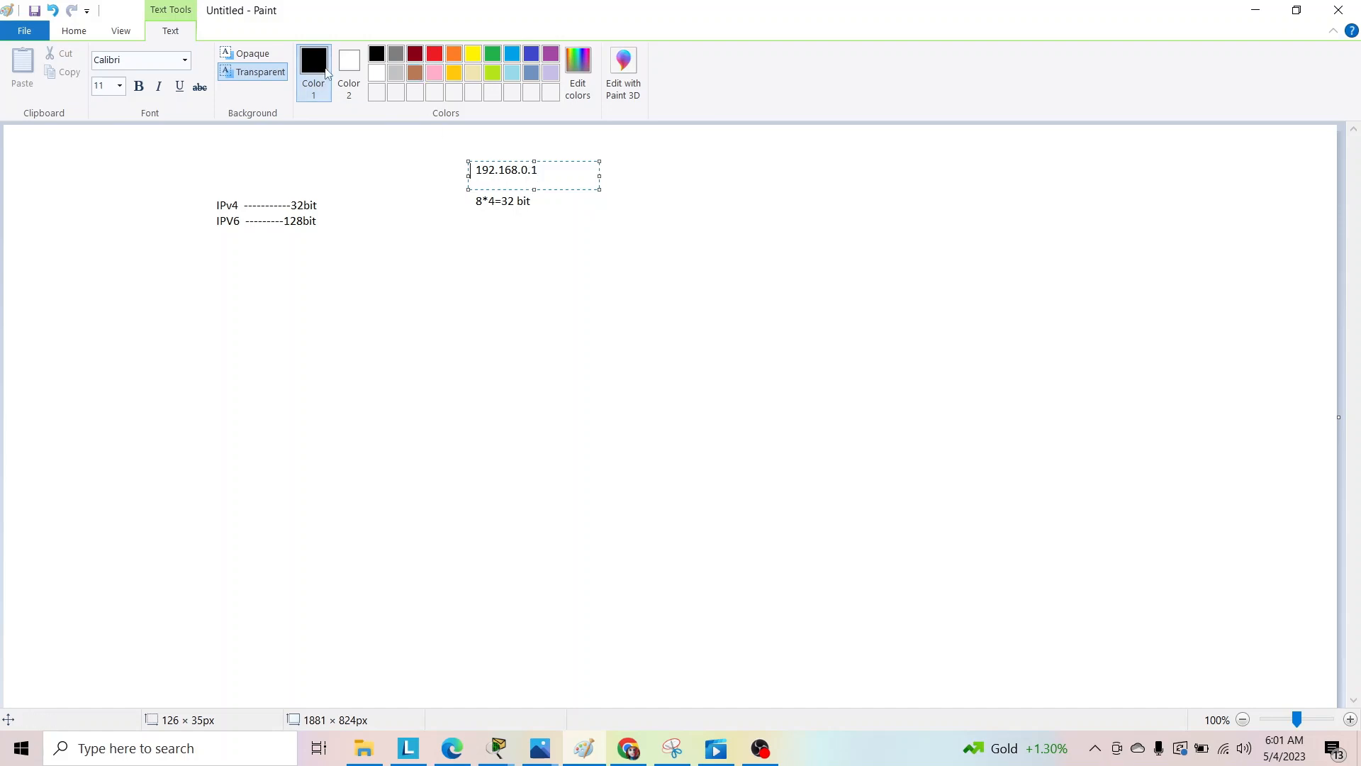
click(74, 30)
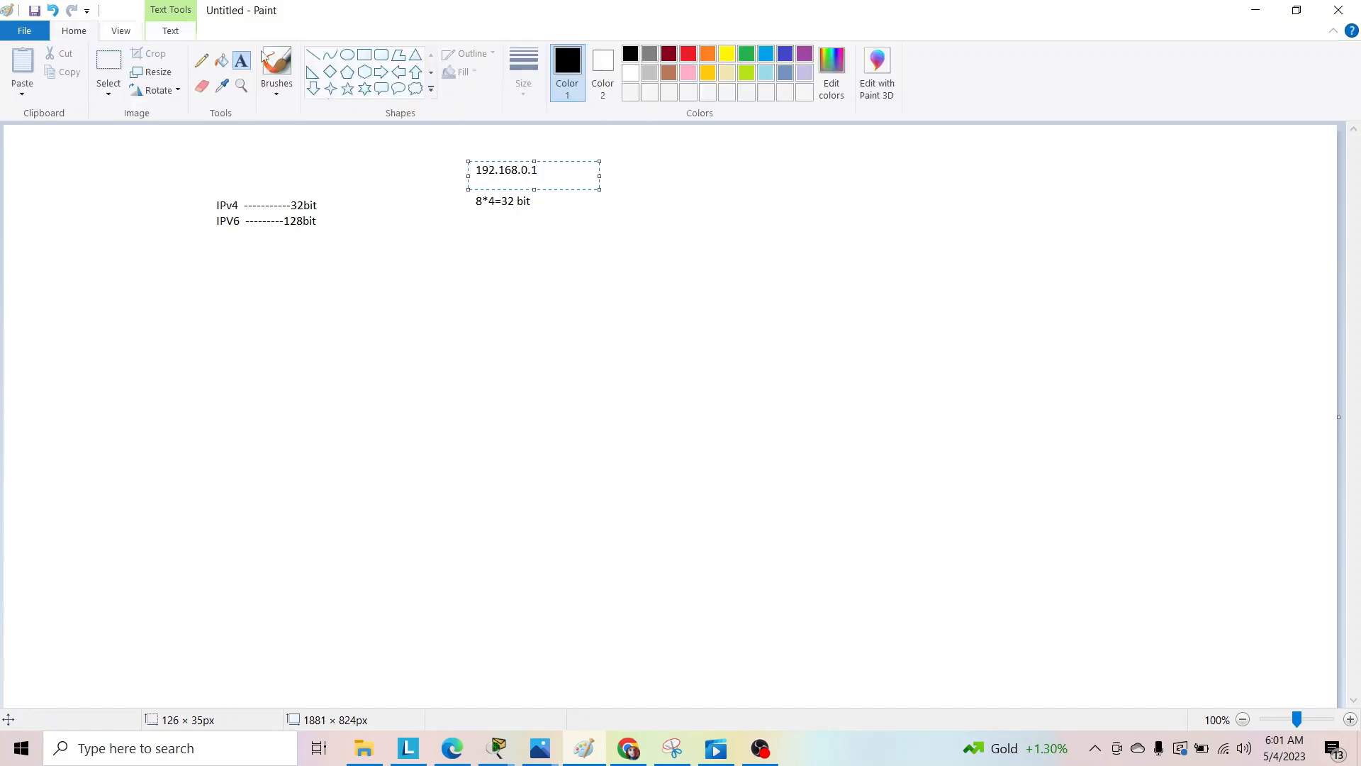
click(313, 87)
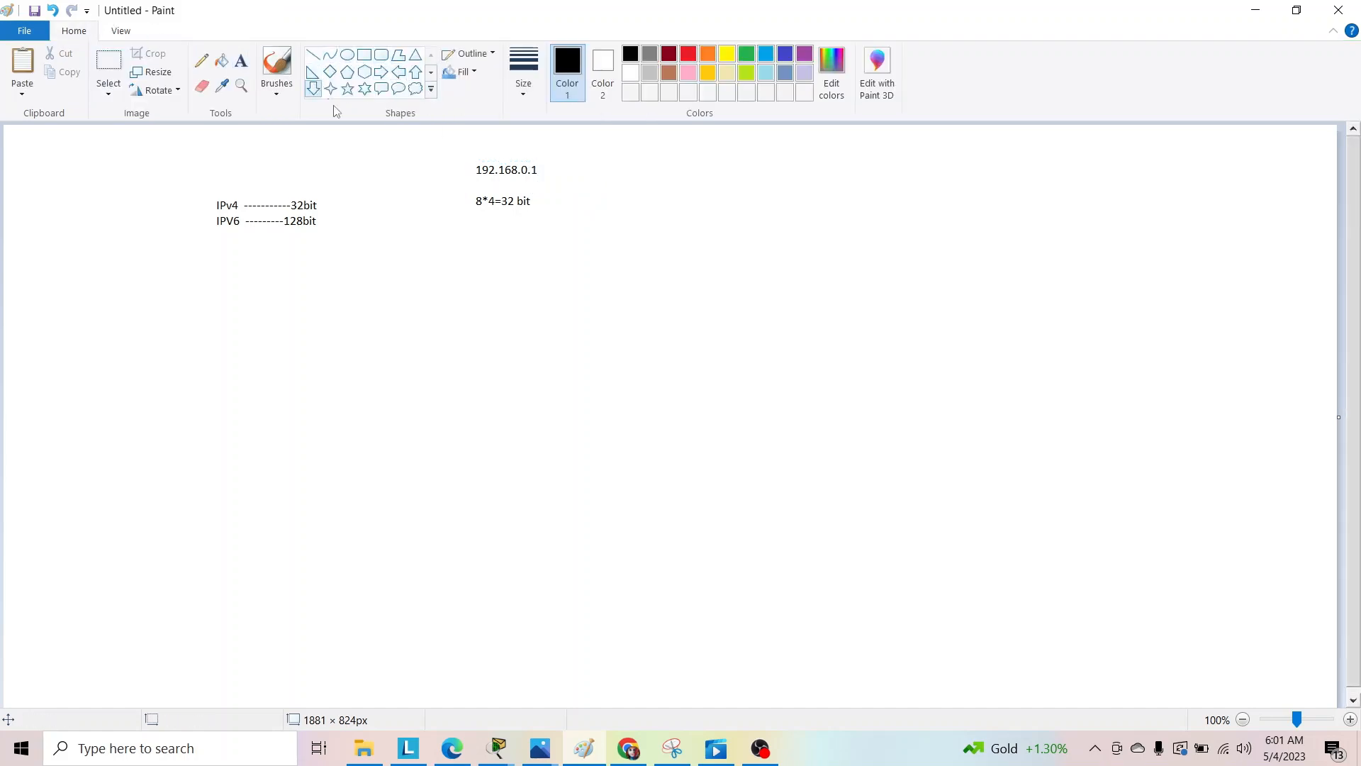
drag(540, 177, 572, 207)
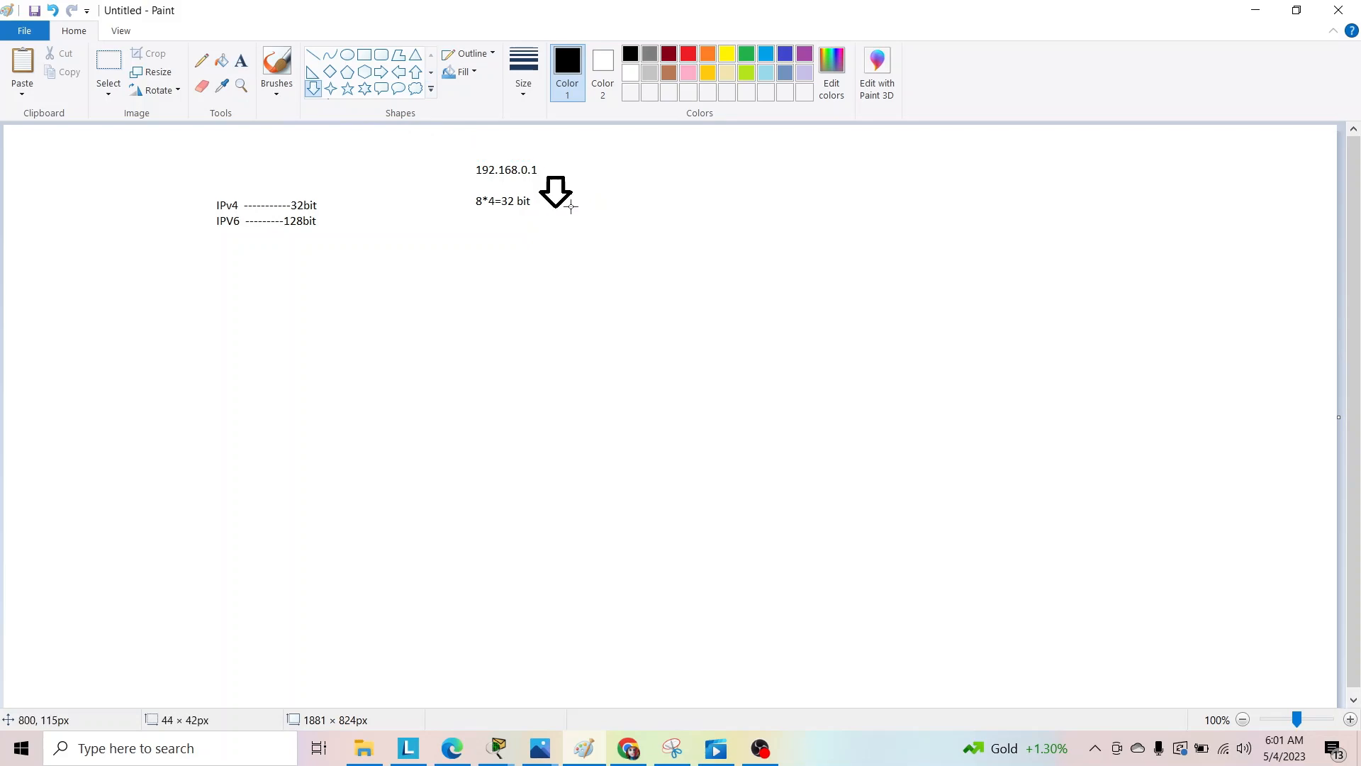
click(569, 229)
Draw a long, narrow down arrow in Paint from beneath the third dot of 192.168.0.1 to well below the bit calculation.
click(673, 750)
click(674, 750)
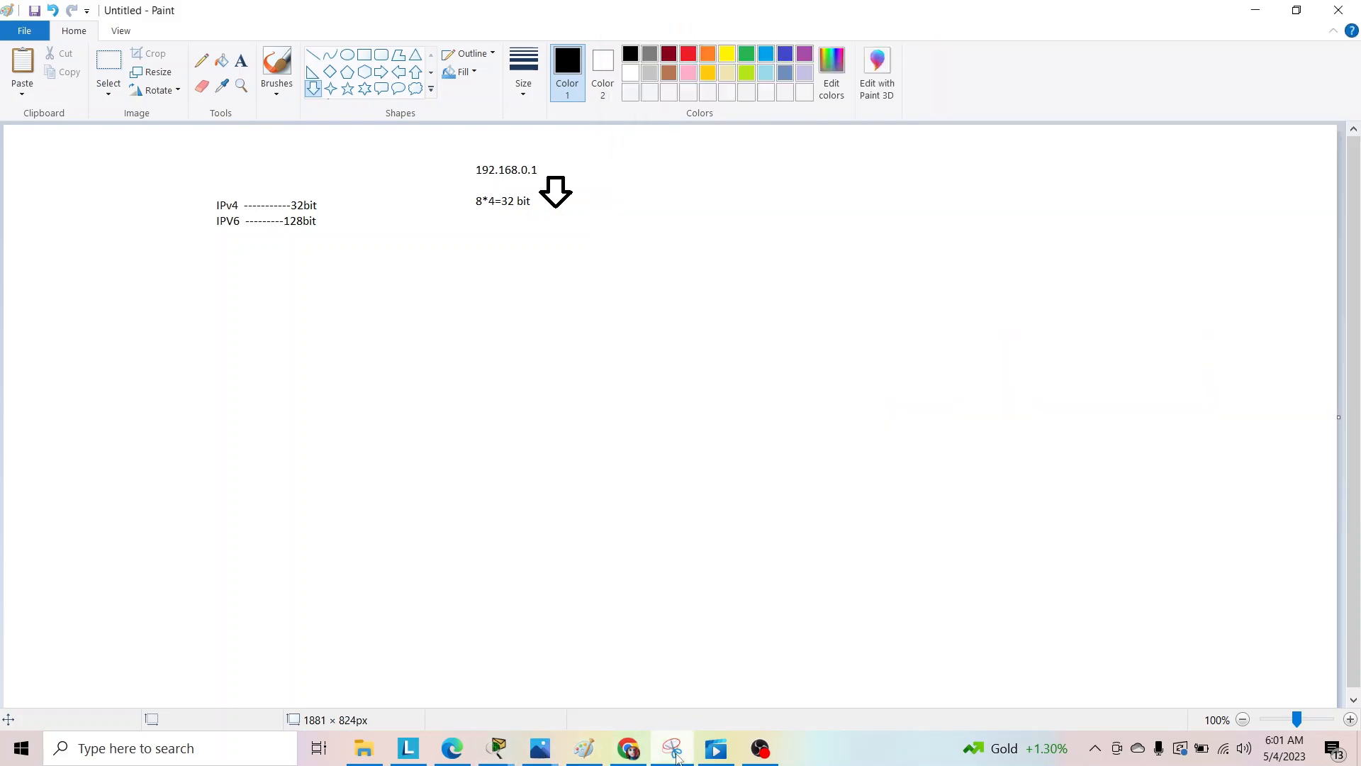
click(580, 752)
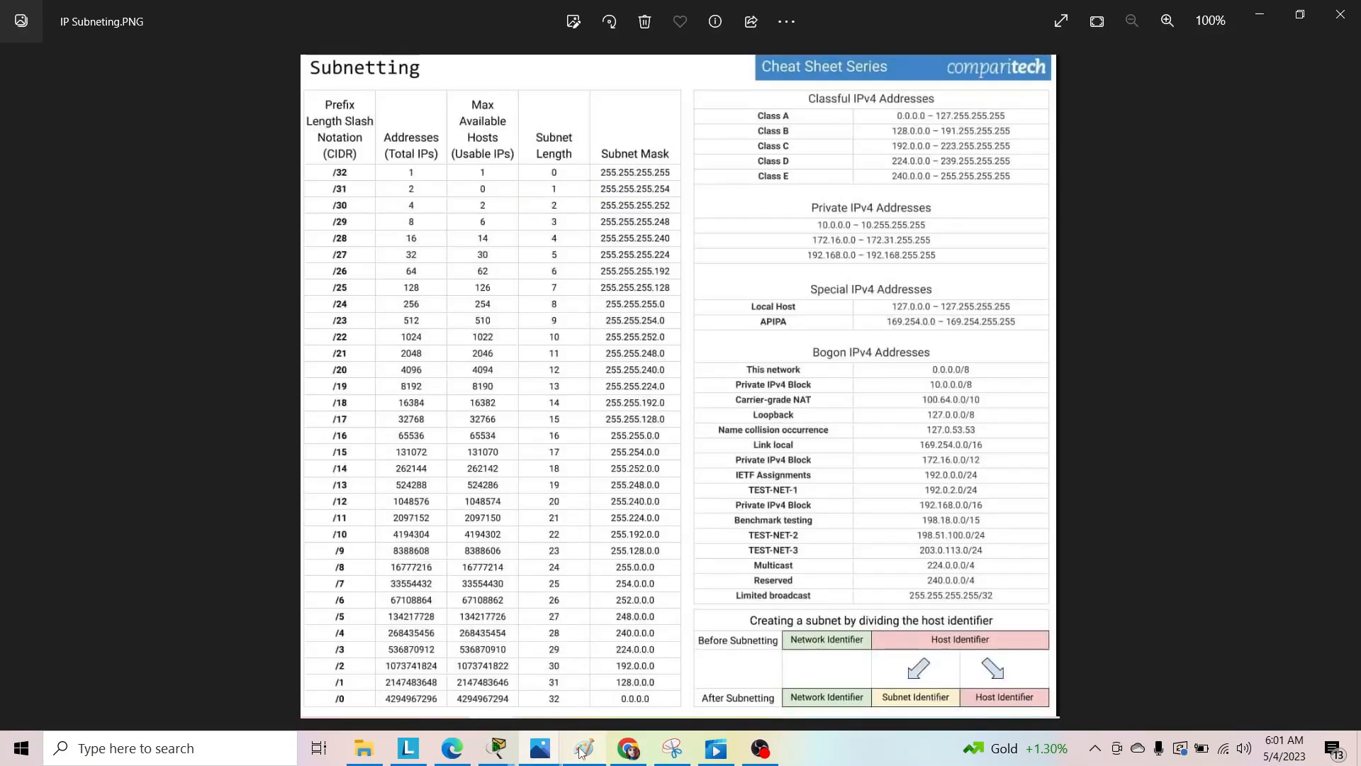
click(580, 750)
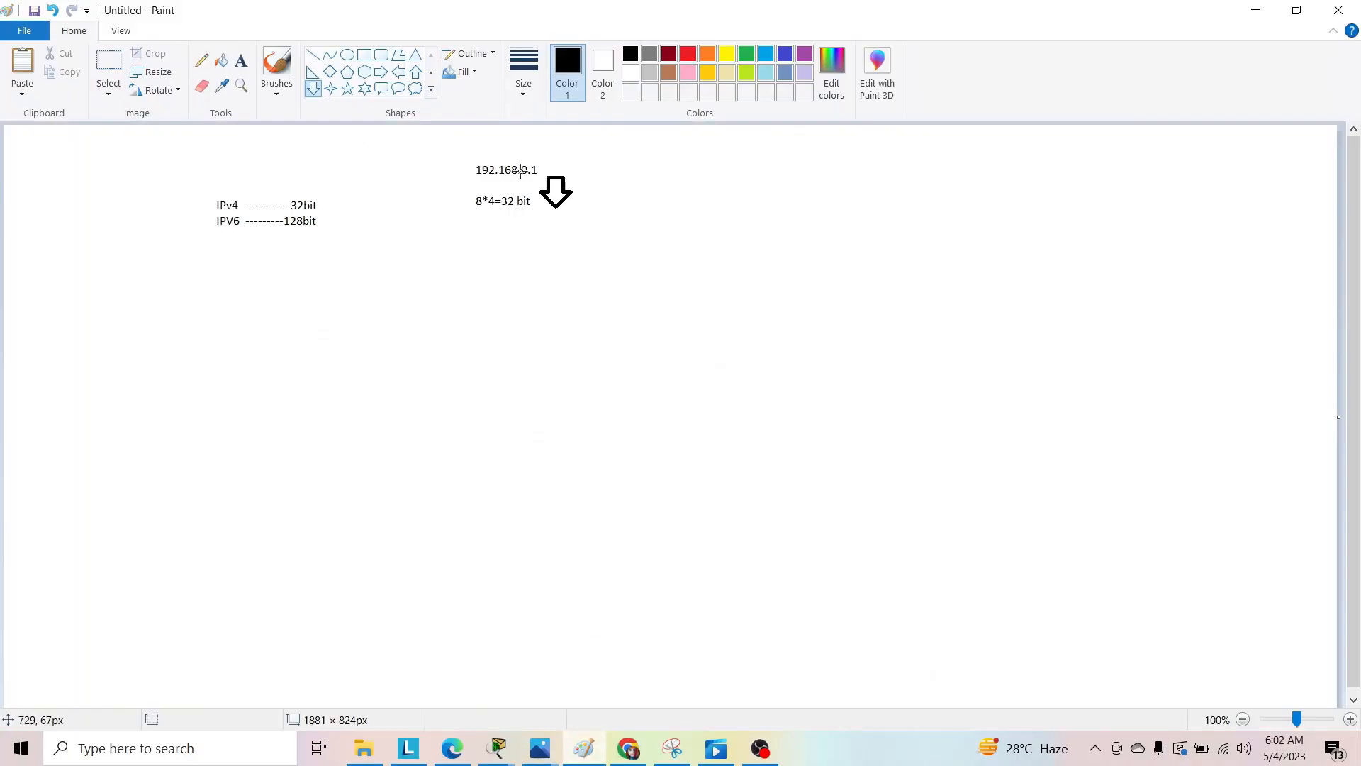
drag(522, 178, 527, 286)
click(526, 317)
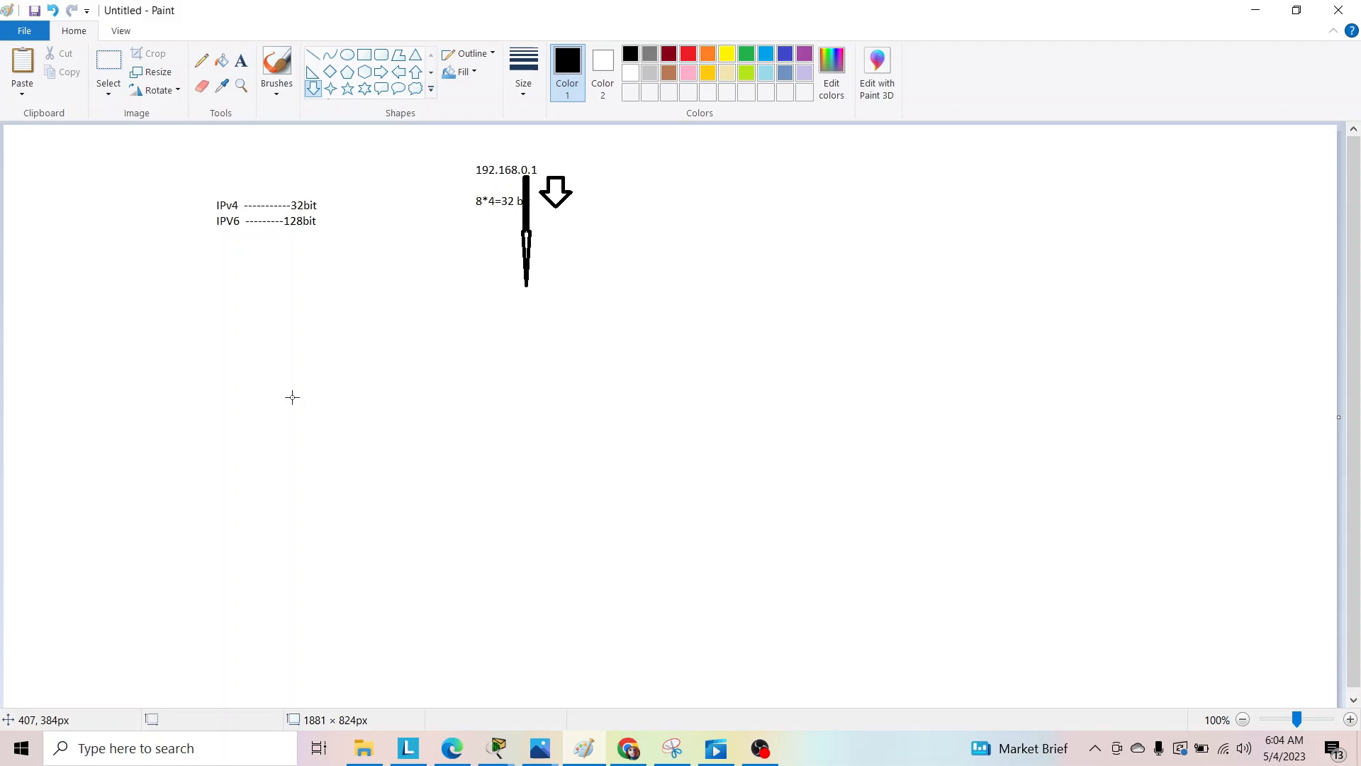
Switch to Cisco Packet Tracer to examine the PC0–PC2 topology, and minimize its window.
click(498, 748)
click(464, 679)
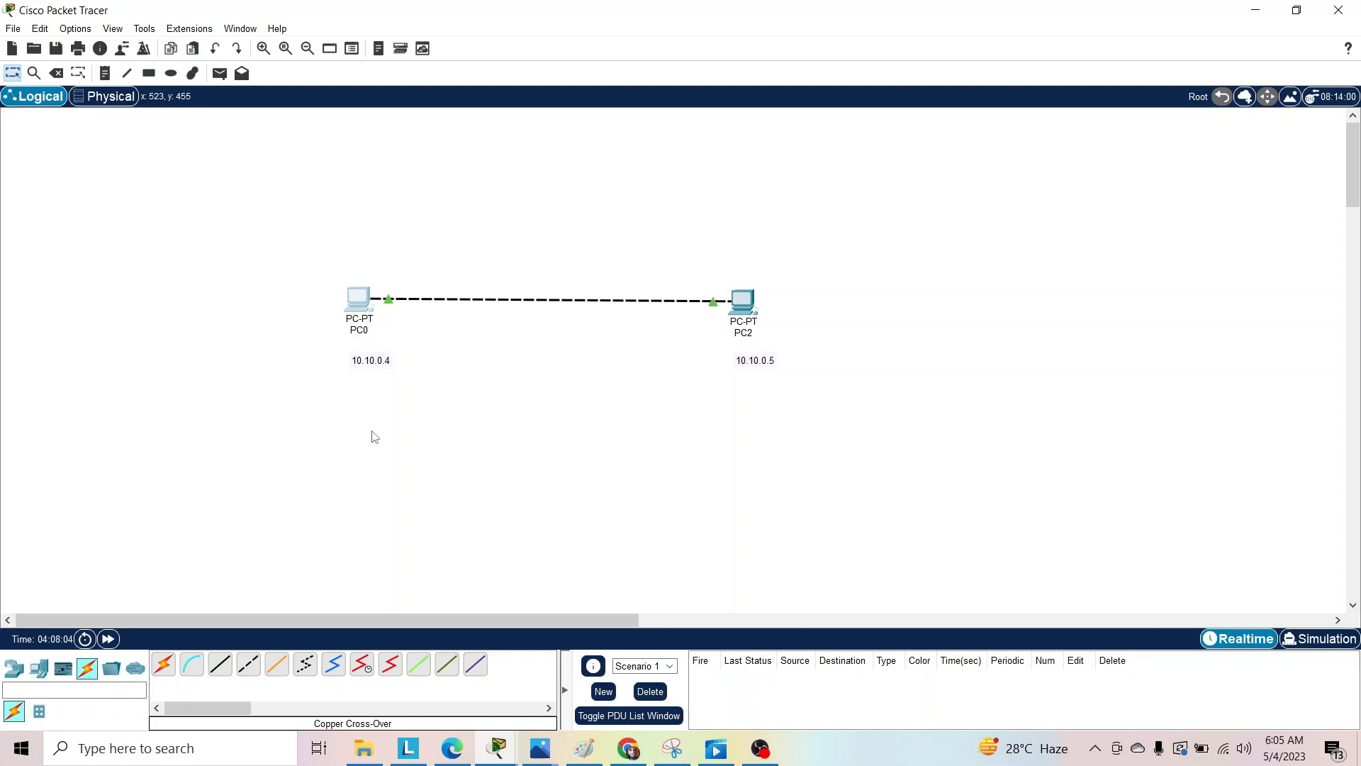
click(1252, 10)
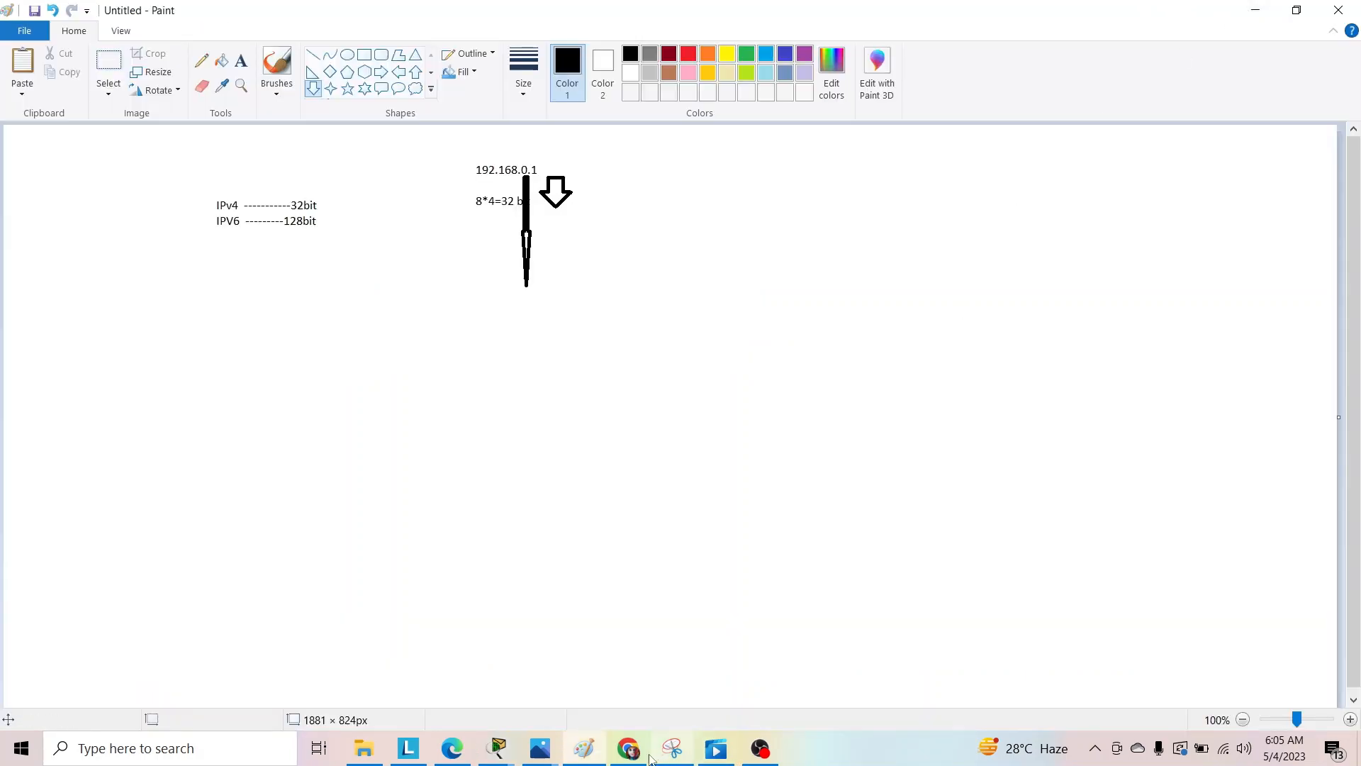
Switch to Chrome and open google.com in a new tab.
click(640, 757)
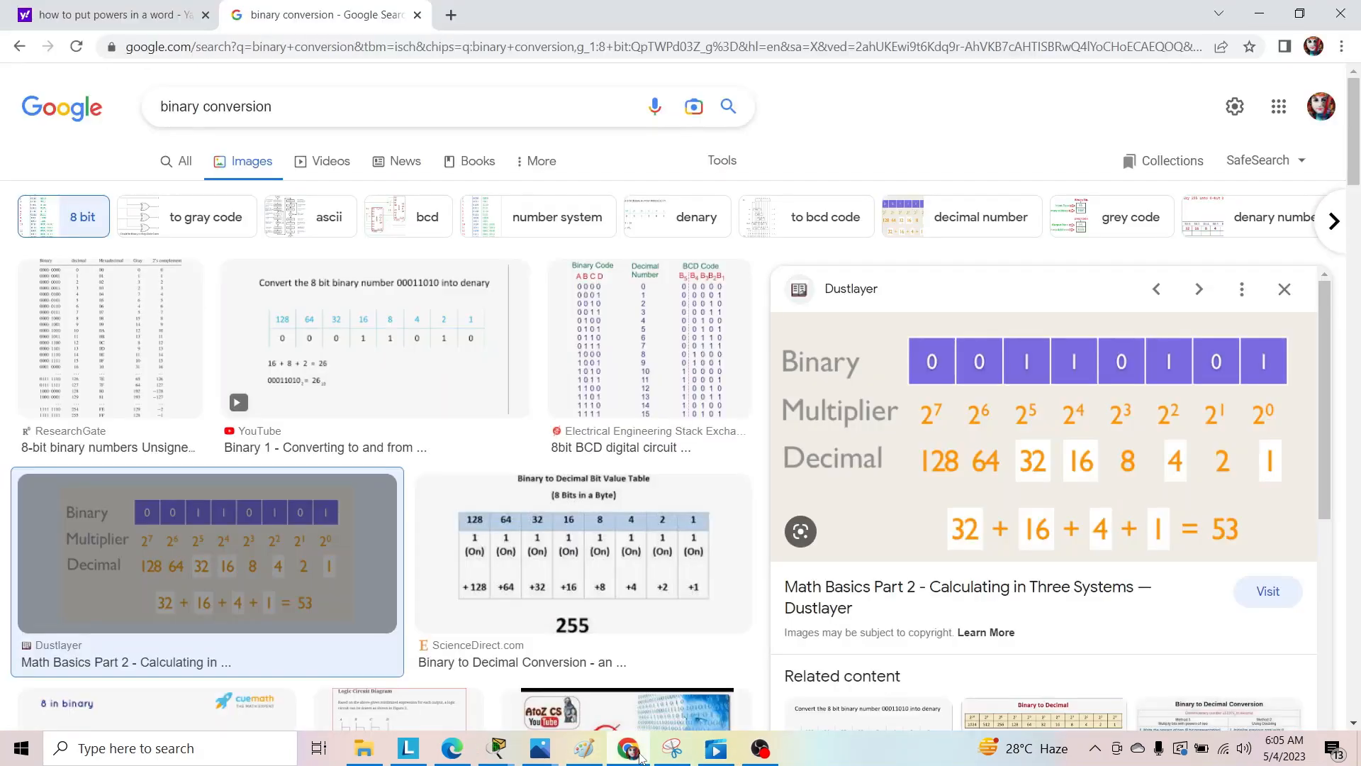
click(450, 16)
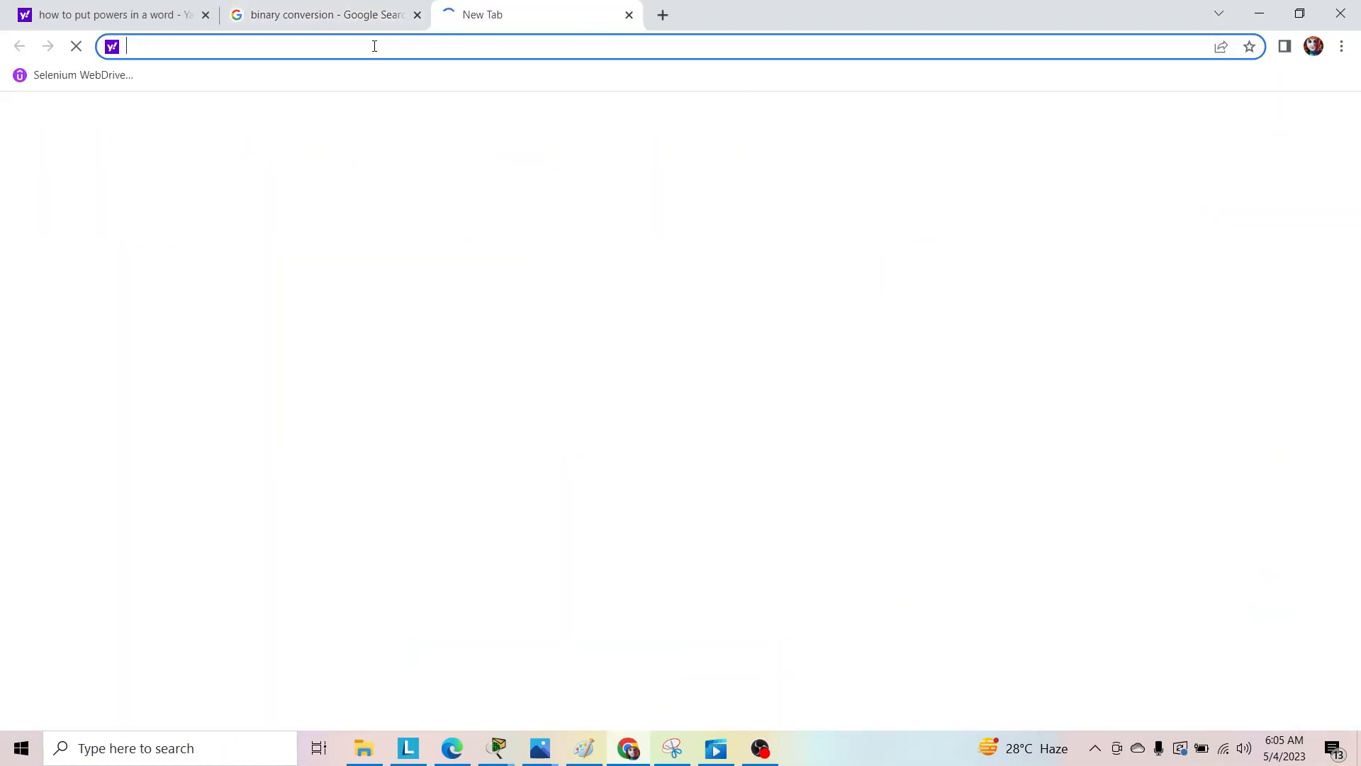
text(go)
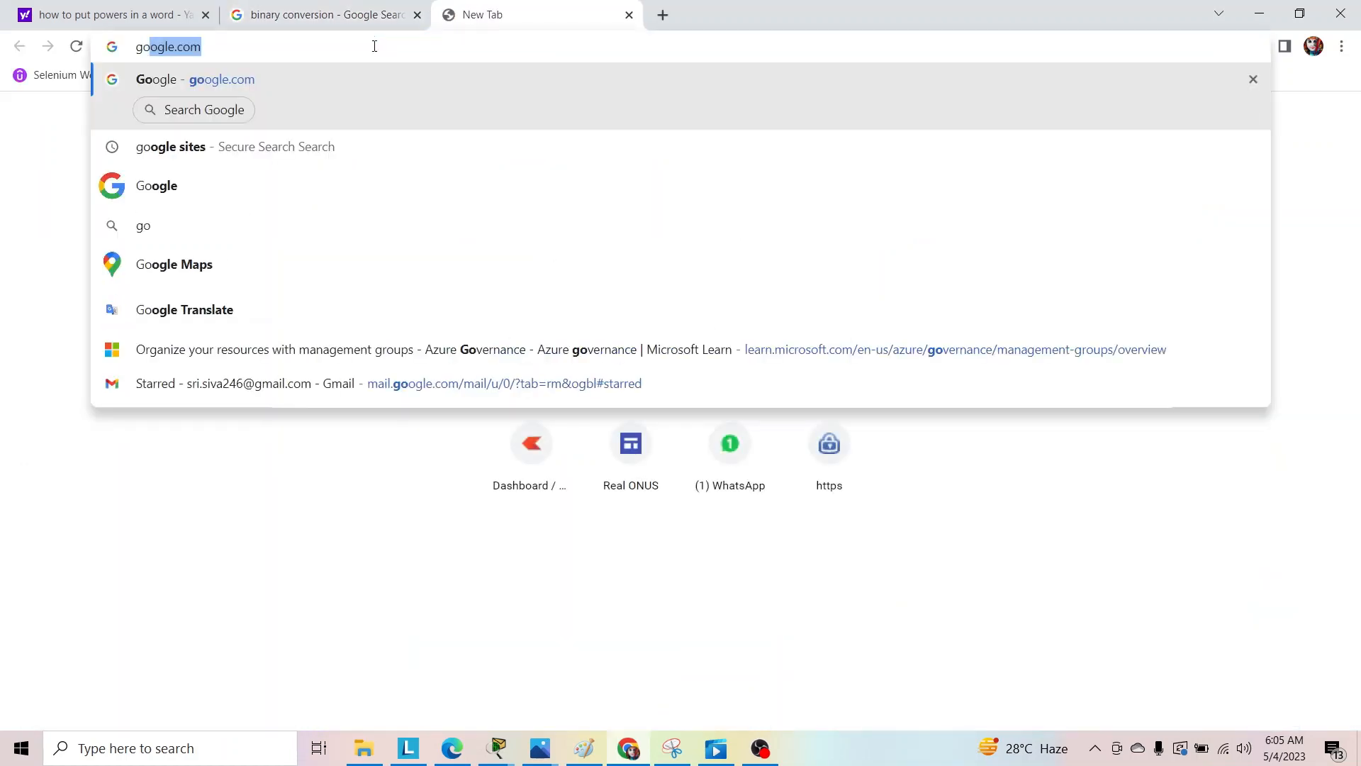
key(Return)
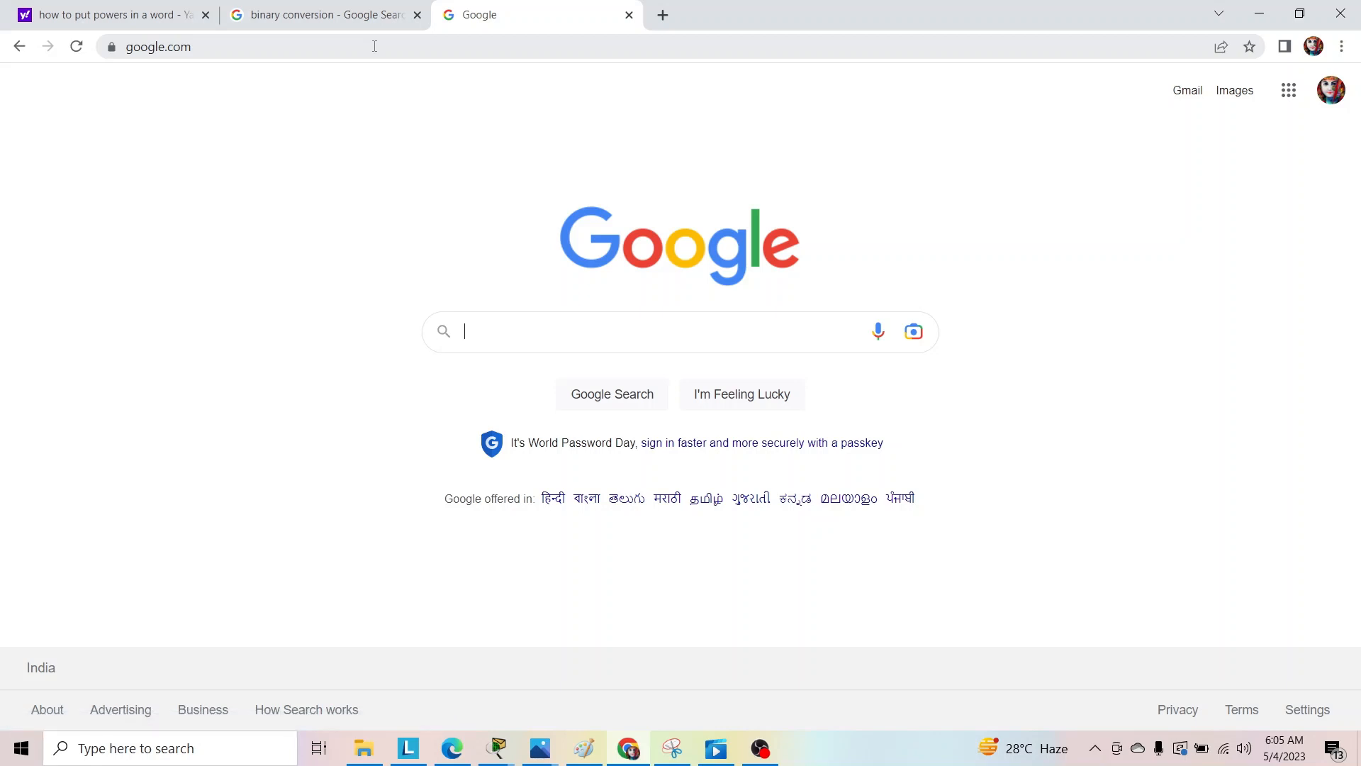
Search Google for netacad.com and open the Cisco Networking Academy website.
text(net)
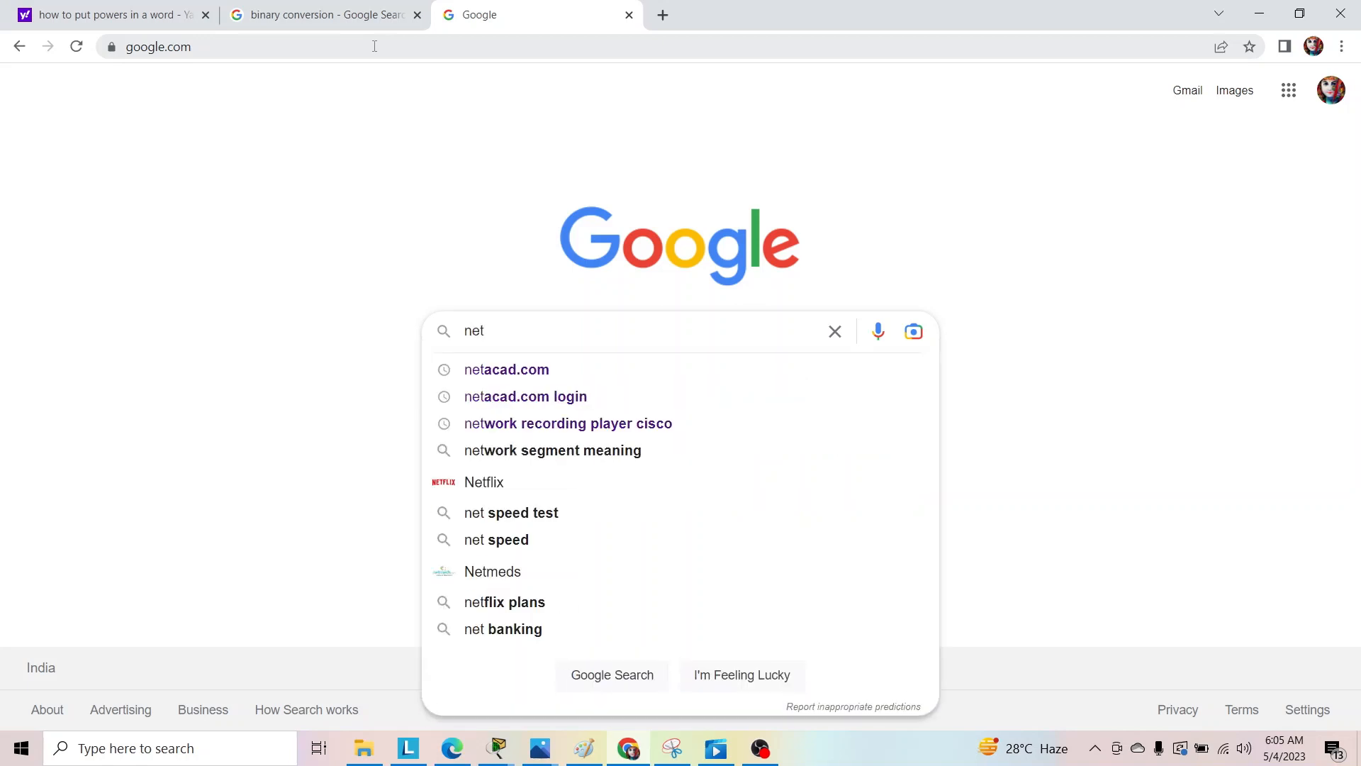
key(Down)
key(Return)
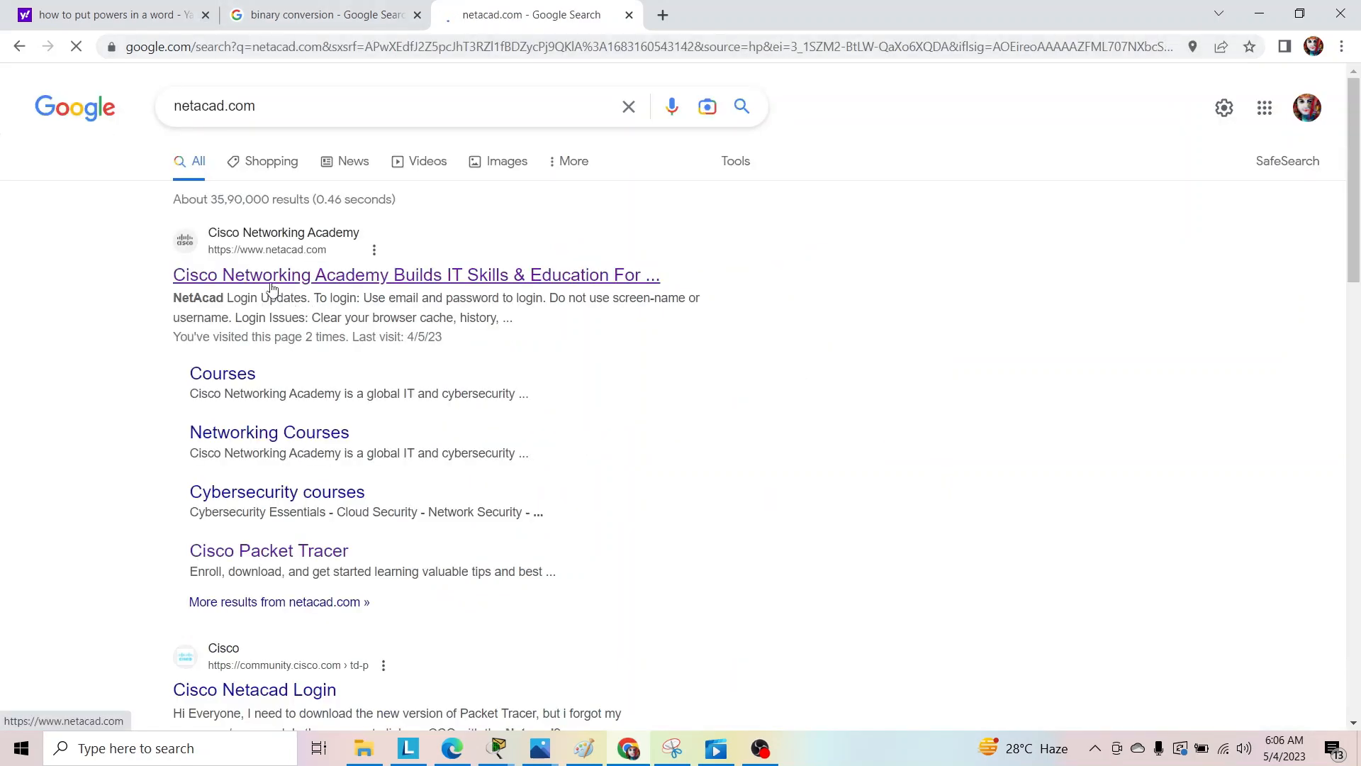
click(271, 276)
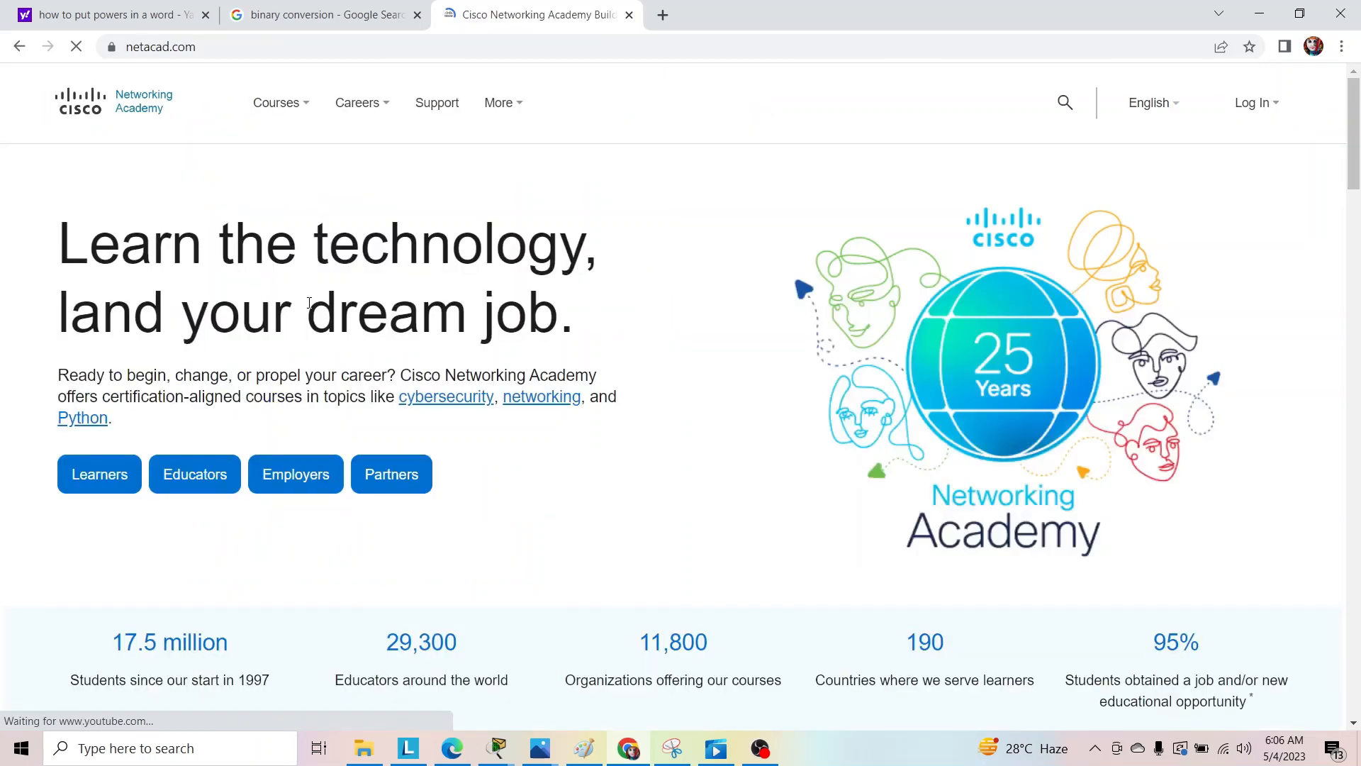
Open the Packet Tracer page from the "Explore our courses" section of the Networking Academy site.
scroll(399, 280, down, 1)
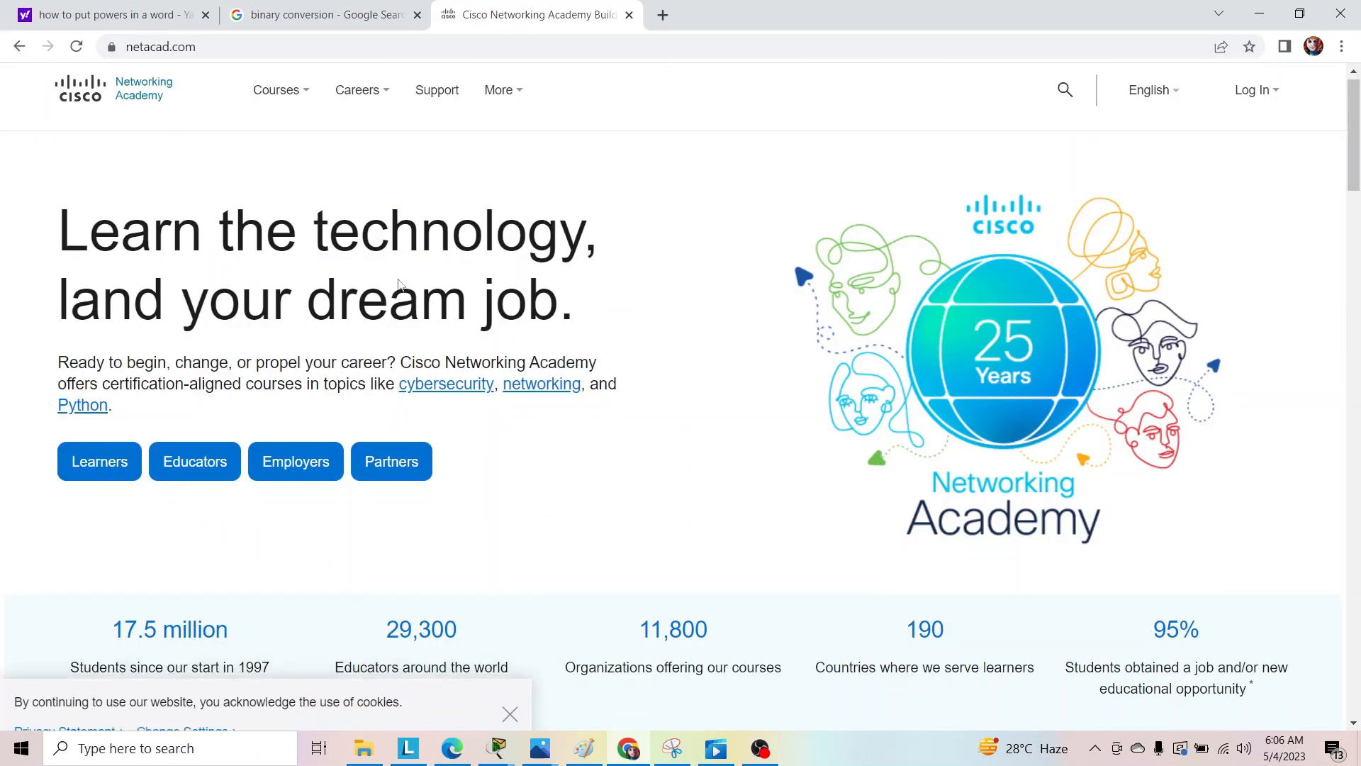
scroll(399, 280, up, 2)
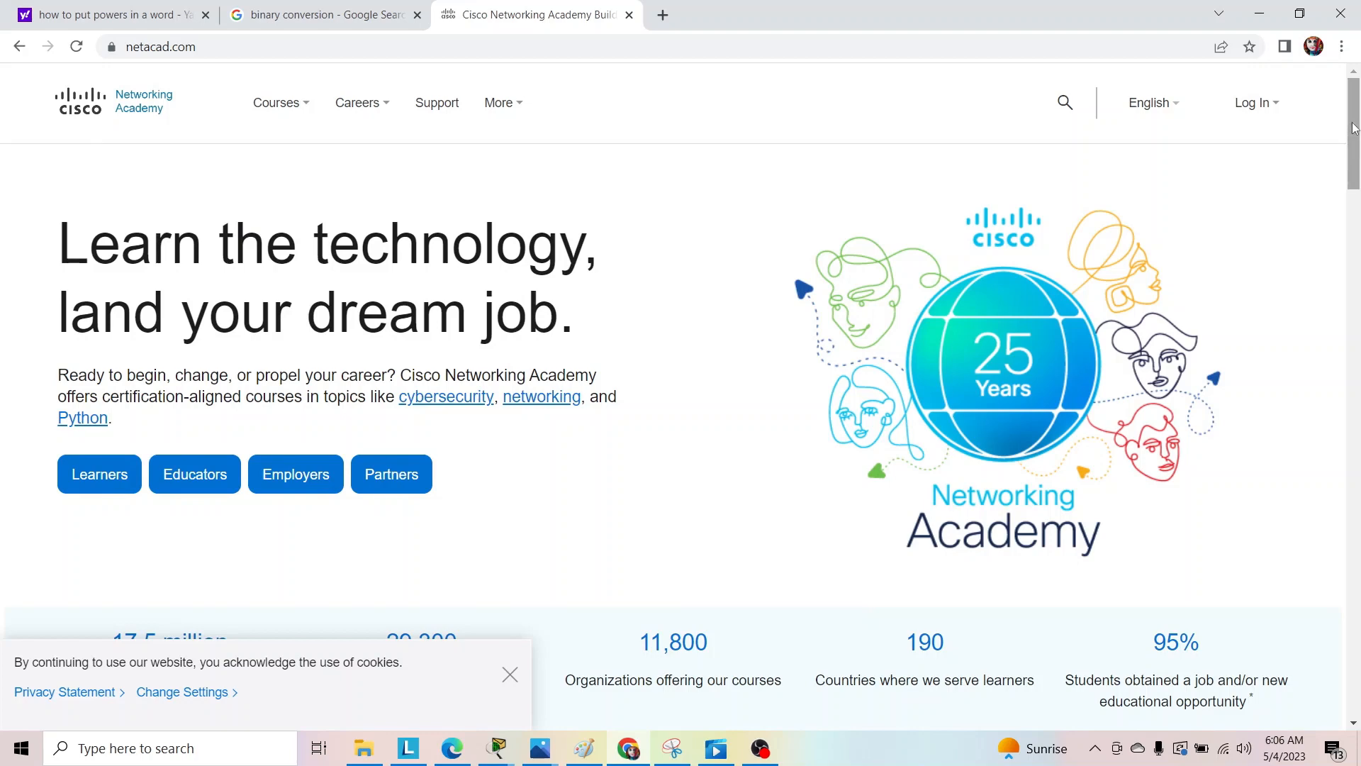
drag(1355, 129, 1359, 248)
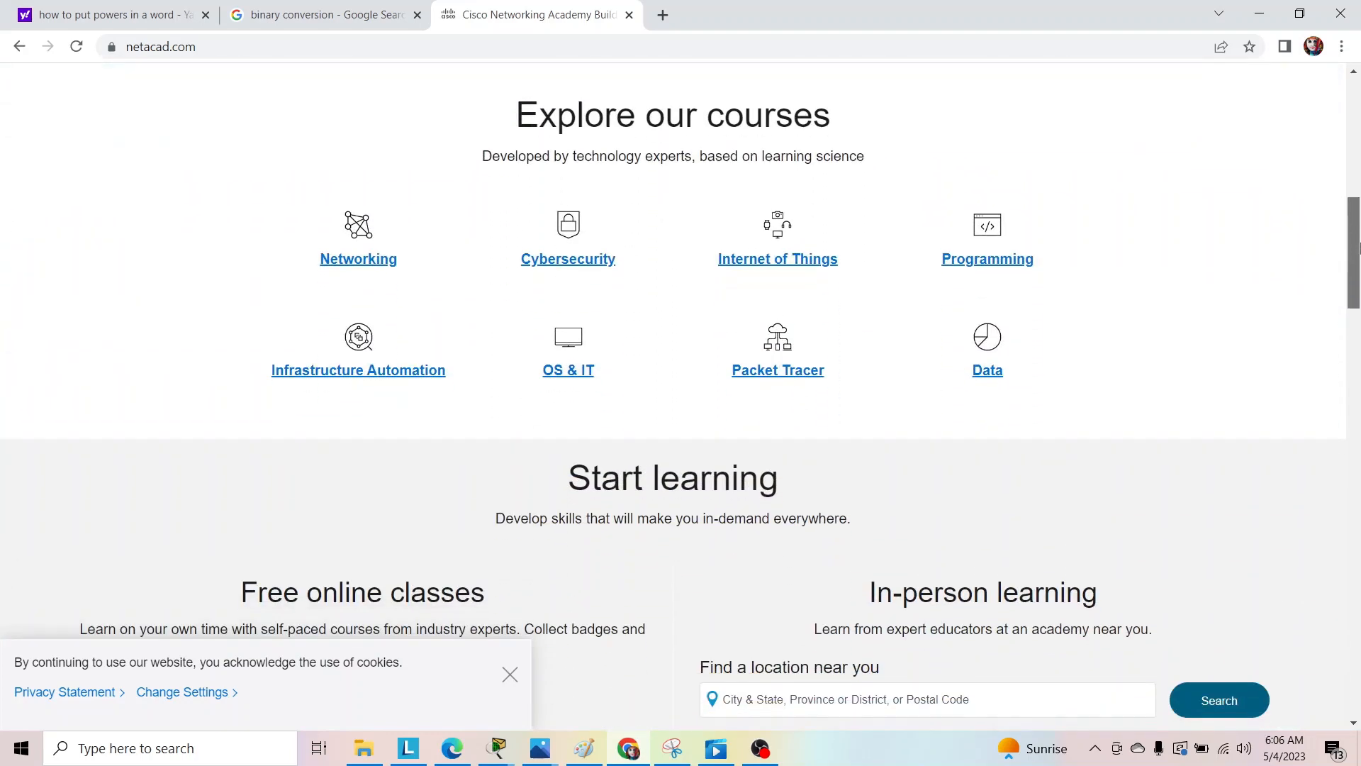
click(766, 381)
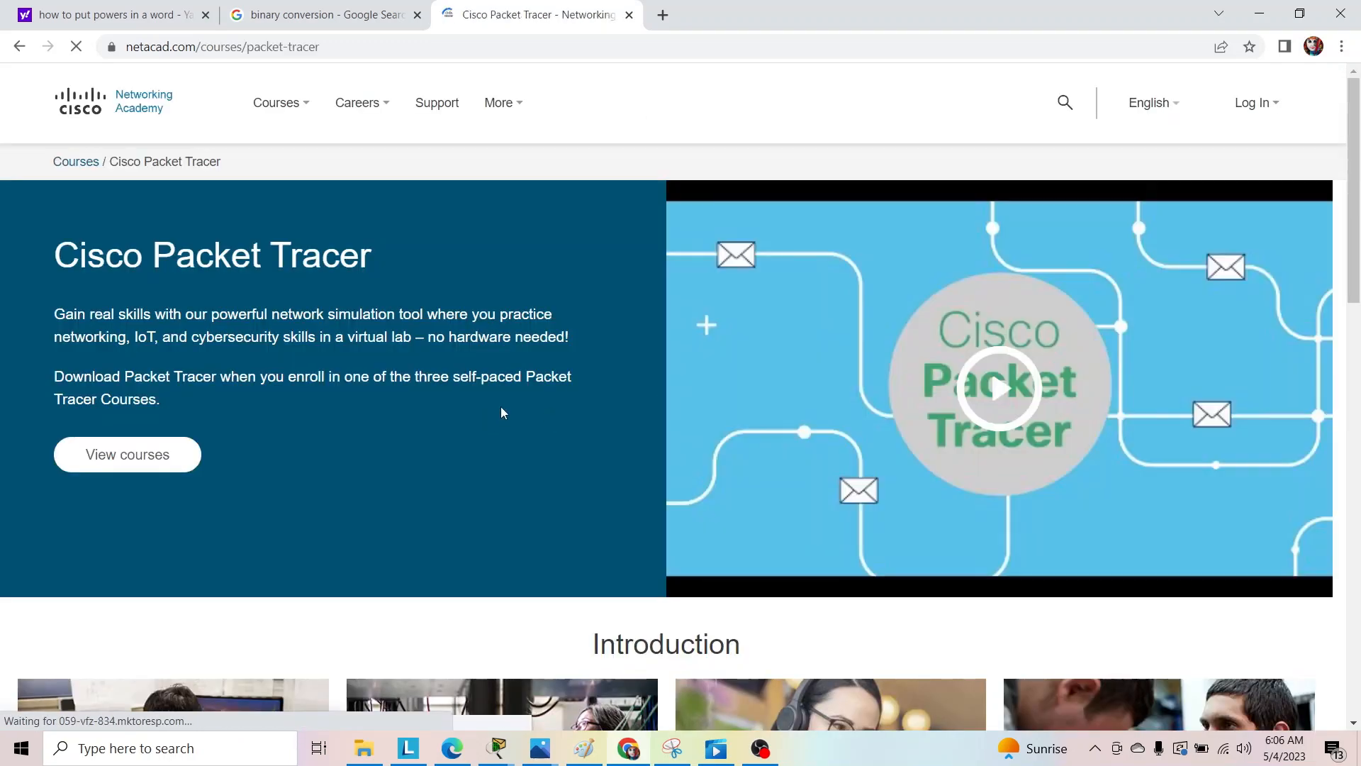
Play the opening seconds of the Cisco Packet Tracer introduction video, pause it and close the player.
scroll(1357, 204, down, 2)
scroll(1358, 204, down, 2)
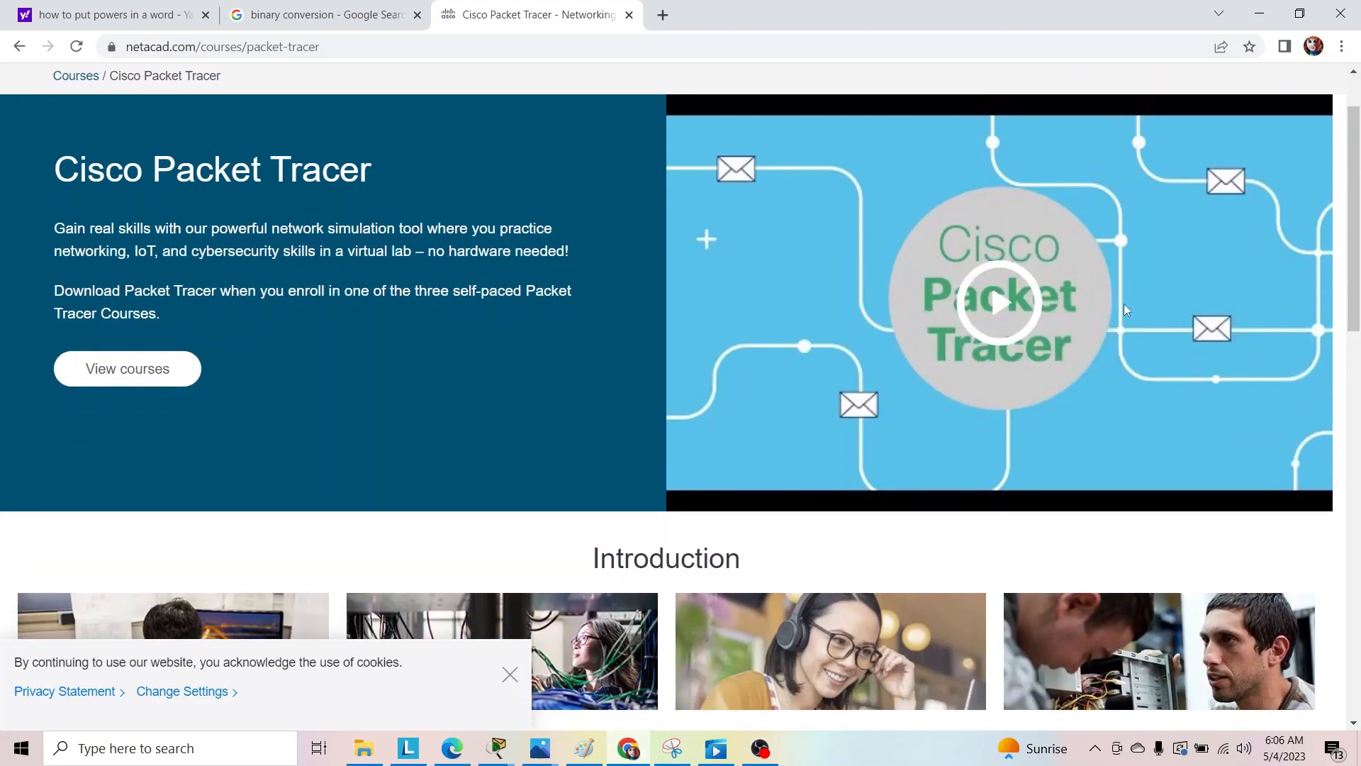
scroll(1358, 183, up, 2)
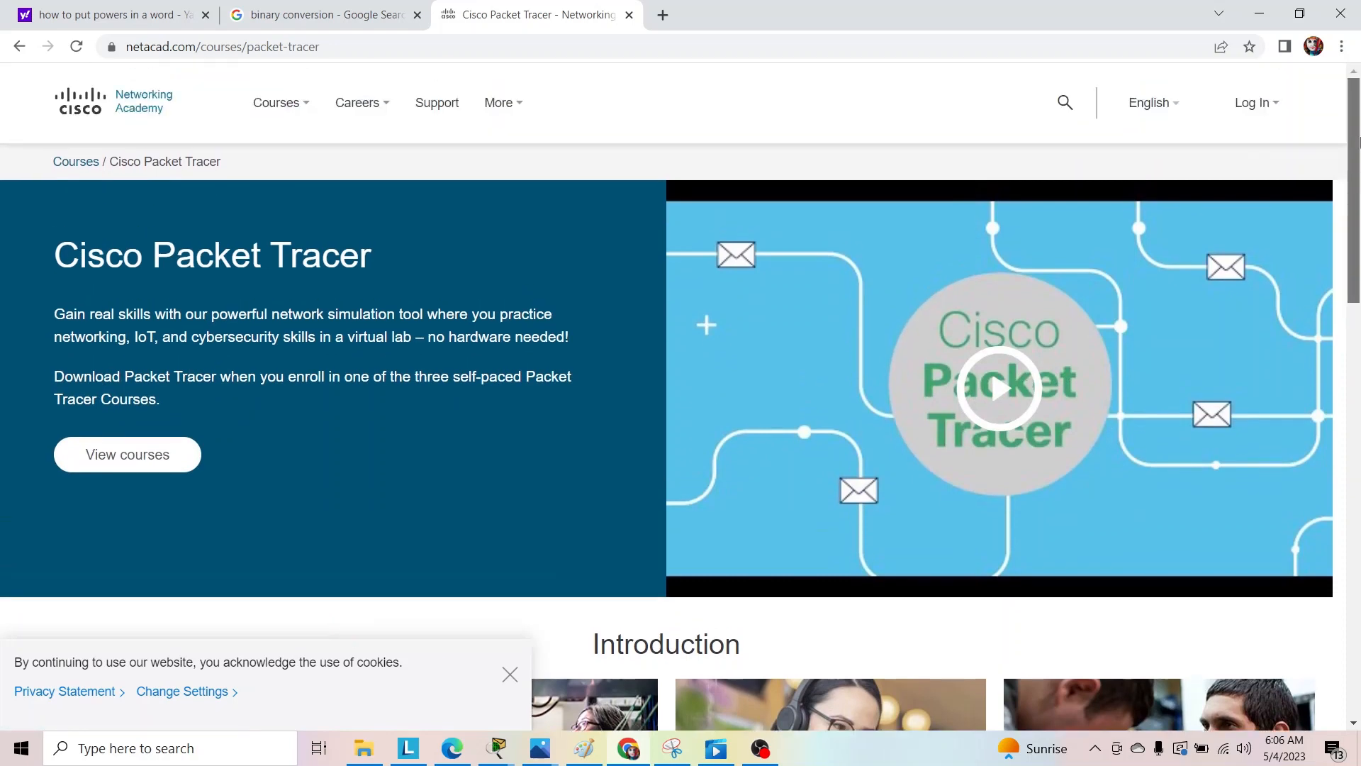
click(1001, 389)
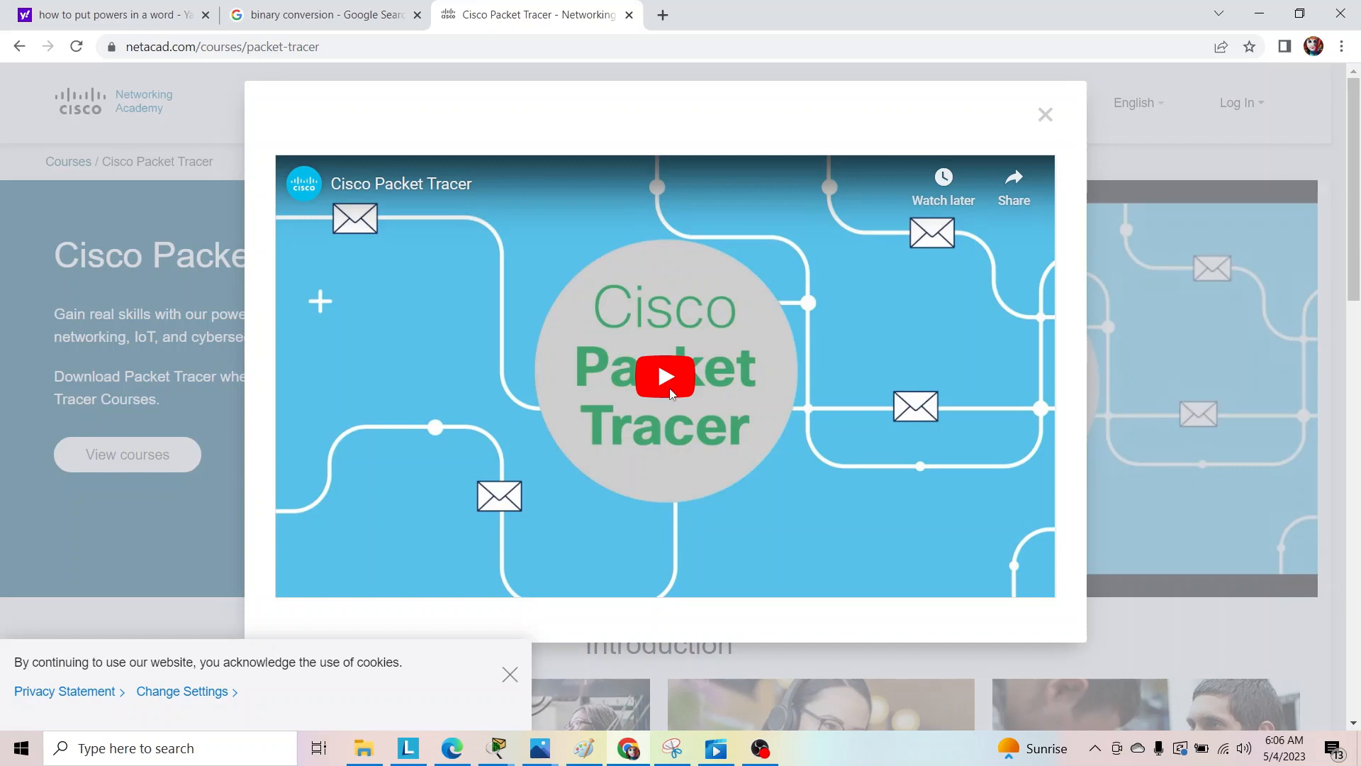
click(669, 387)
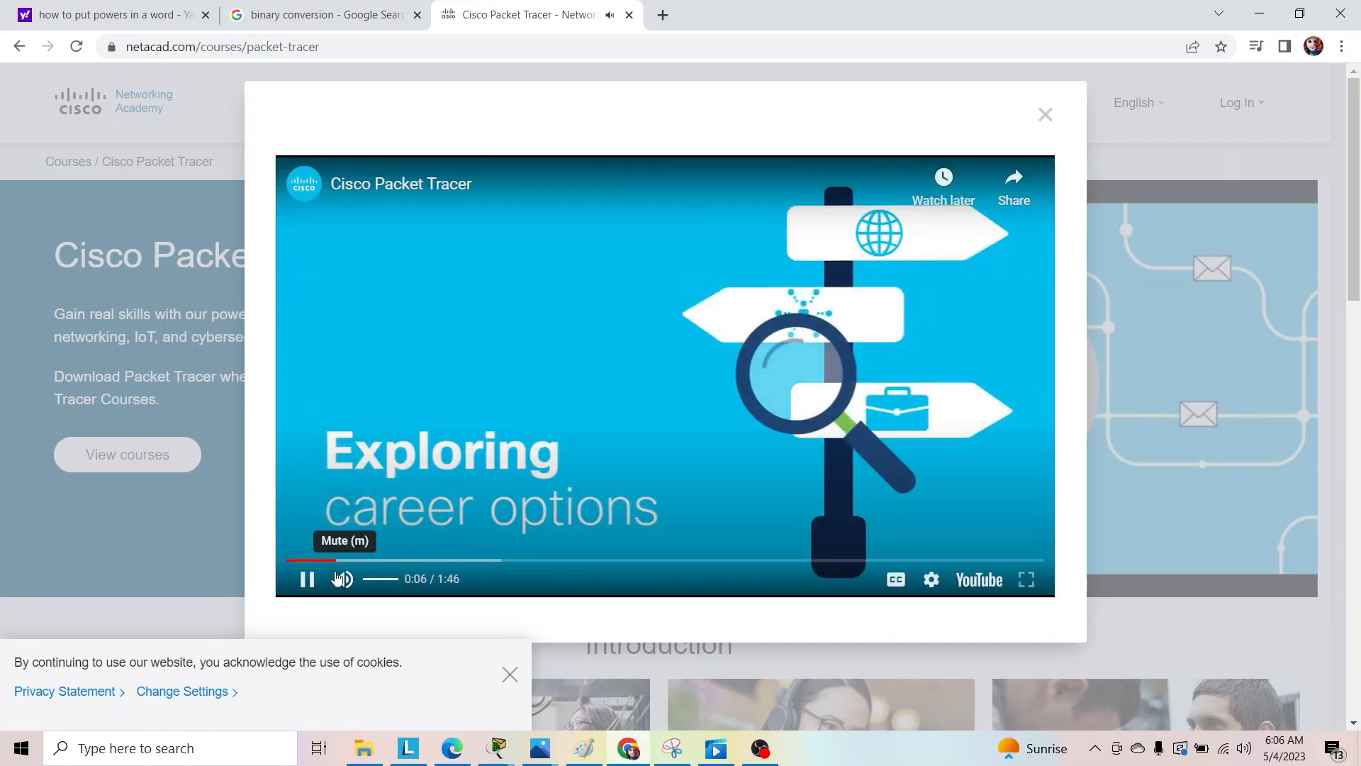
click(306, 579)
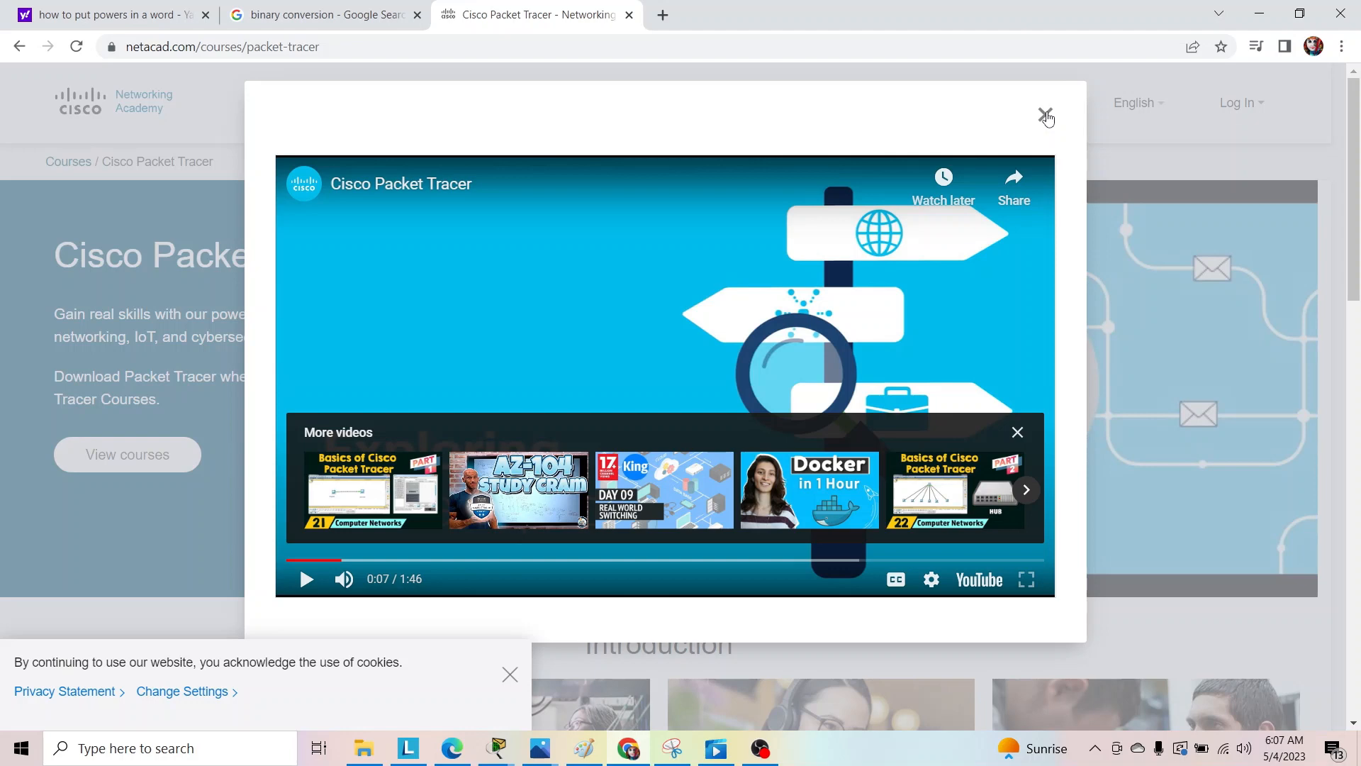
click(1046, 116)
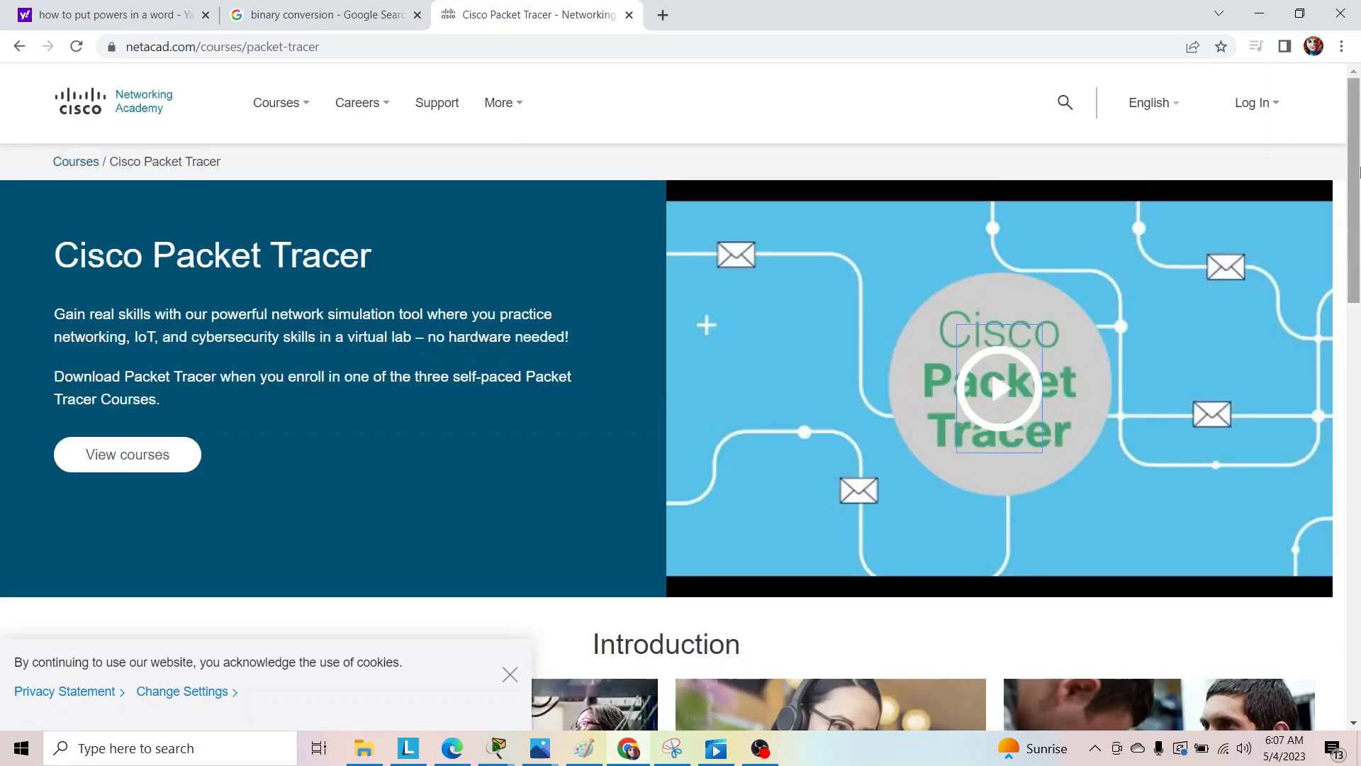
Open the "Getting Started with Cisco Packet Tracer" course and continue to its page on the Skills For All site.
drag(1358, 170, 1359, 475)
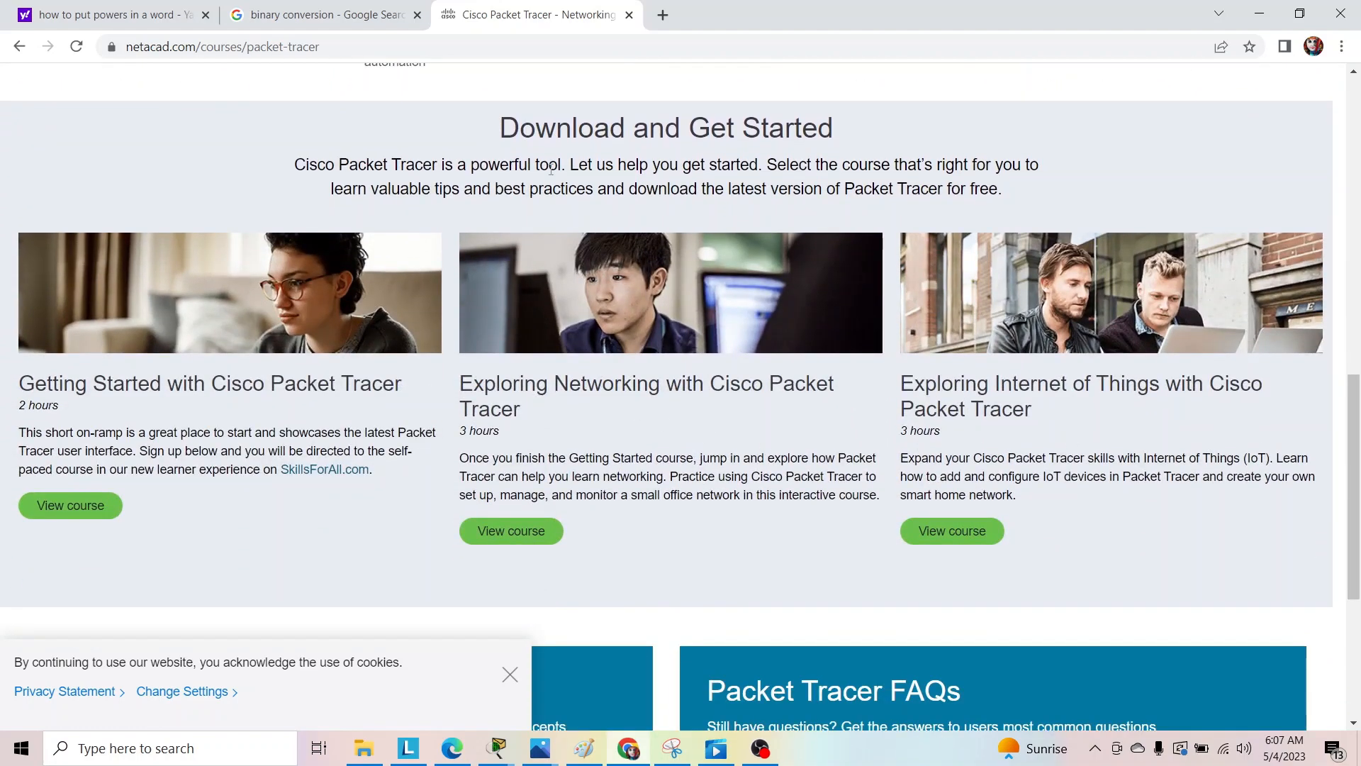
mouse_move(1355, 425)
mouse_down()
mouse_move(1356, 211)
mouse_move(1357, 456)
mouse_move(1356, 438)
mouse_up()
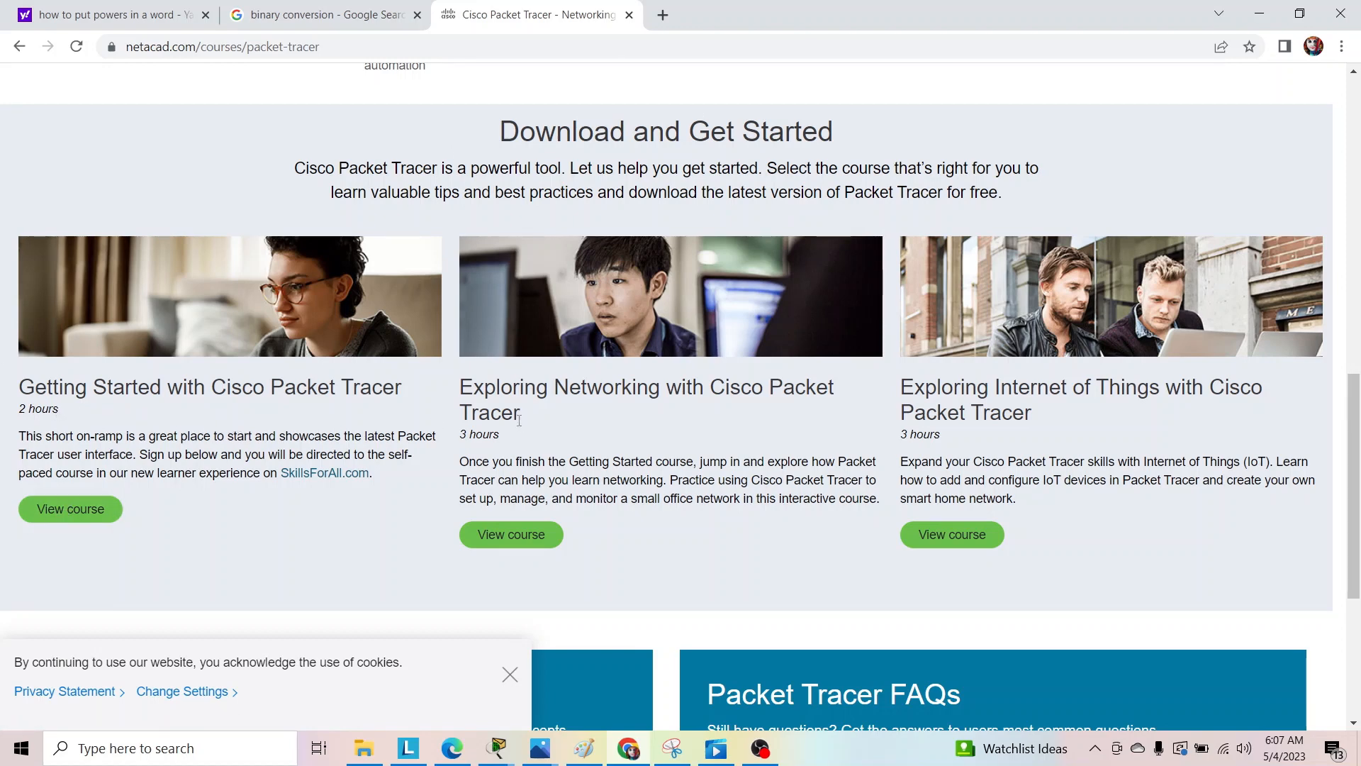
click(80, 509)
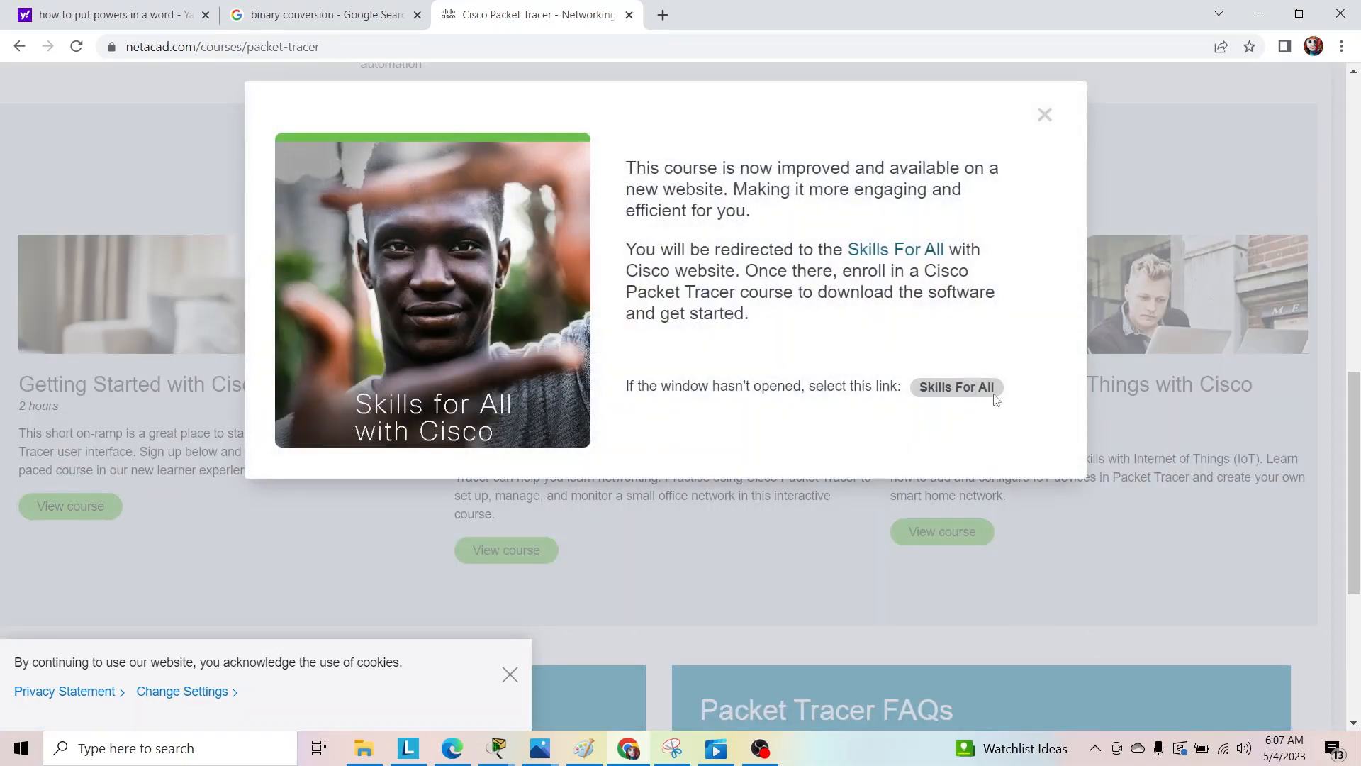
click(979, 389)
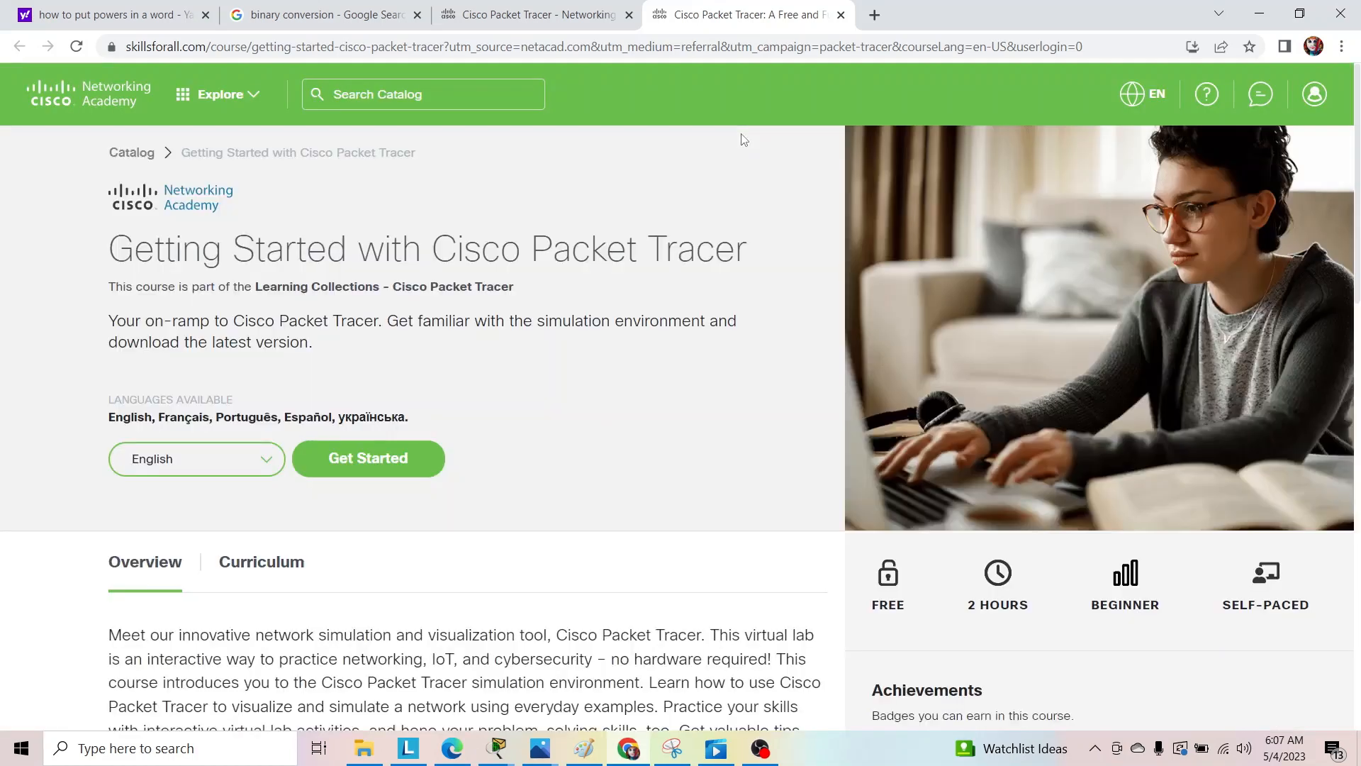
Log in to the Skills For All site with an existing Google account.
click(1313, 99)
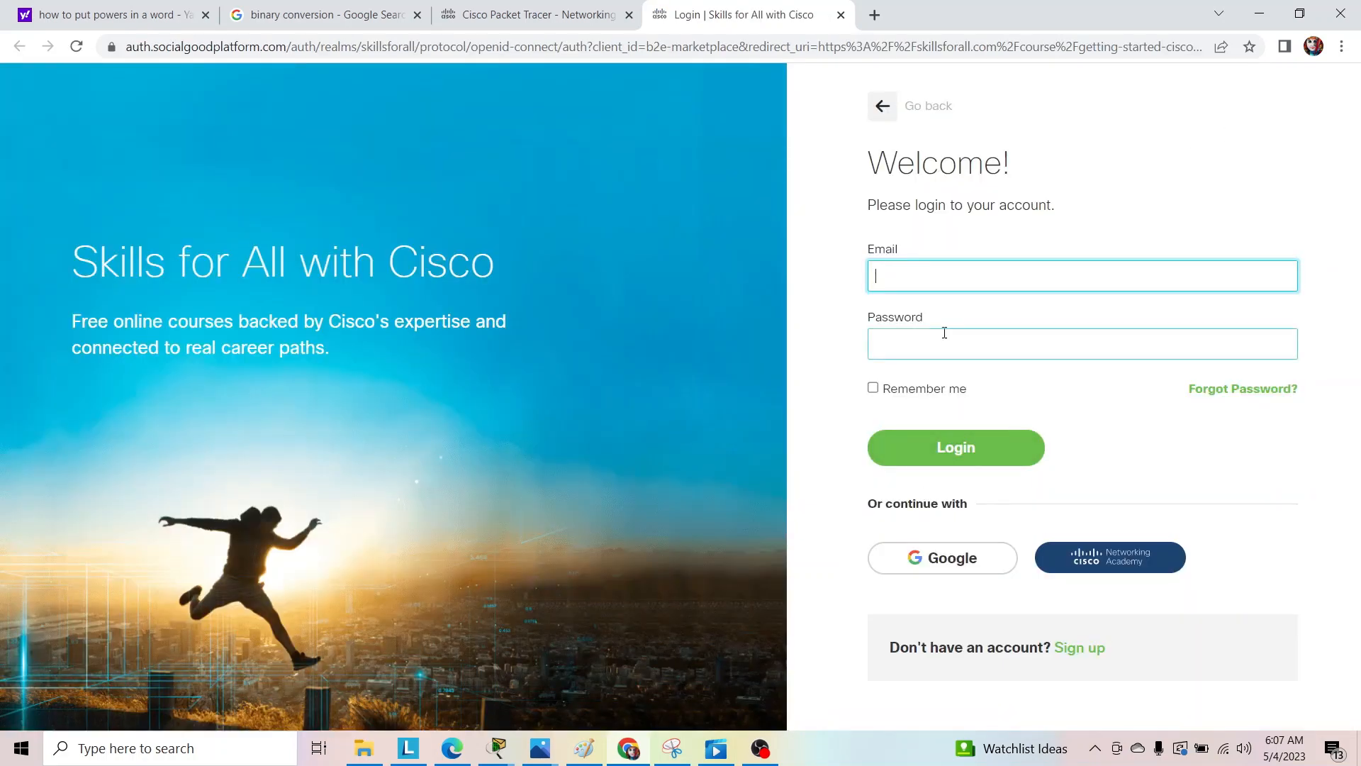
click(942, 561)
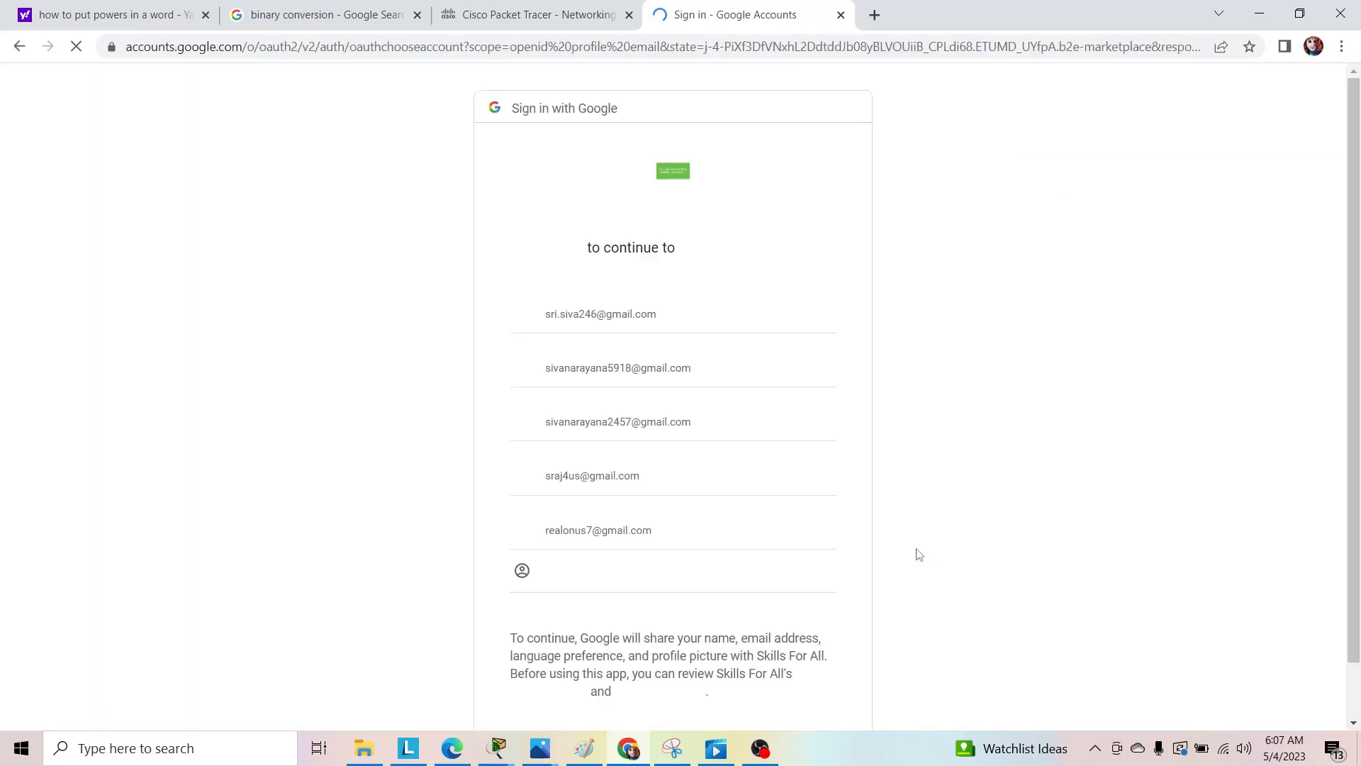
click(588, 532)
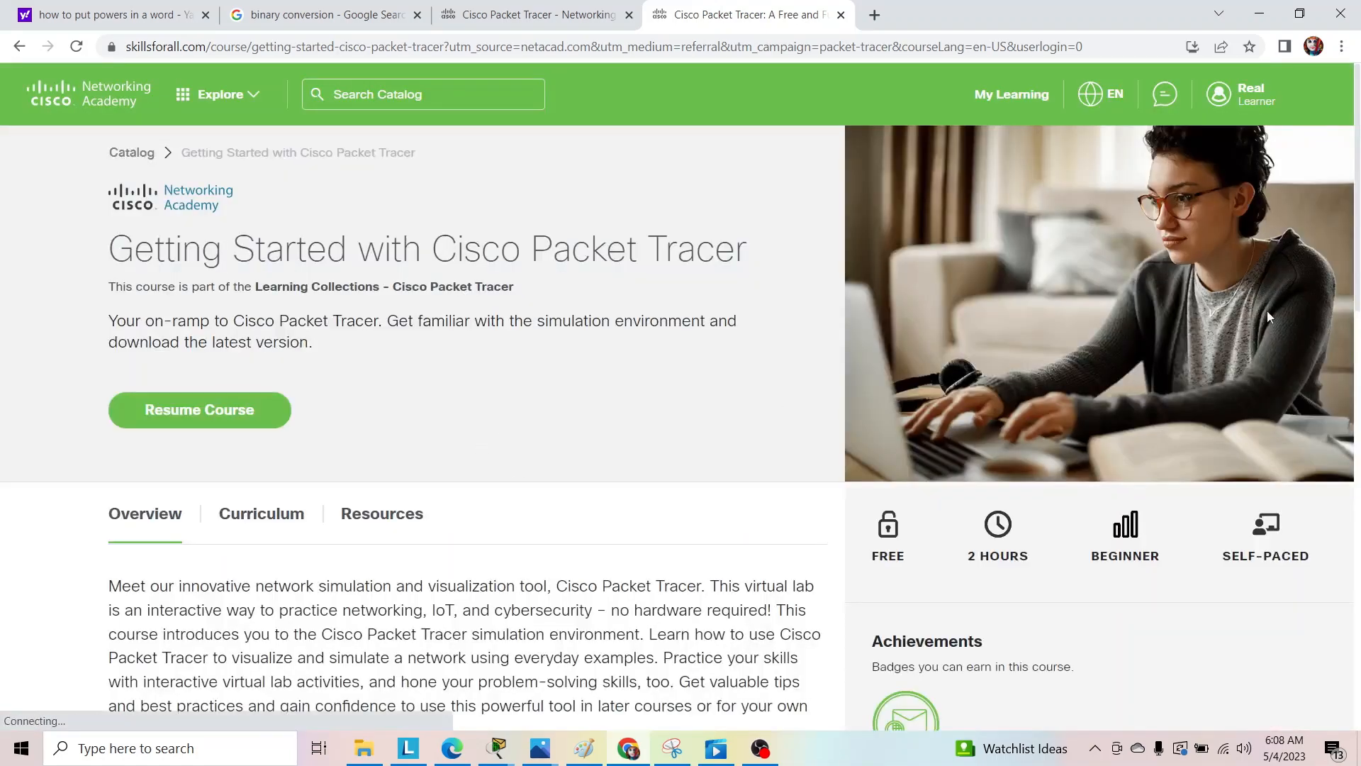
Expand Module 1 of the course and open the lab downloads page linked in lesson 1.0.3 Download Cisco Packet Tracer.
scroll(1359, 186, down, 1)
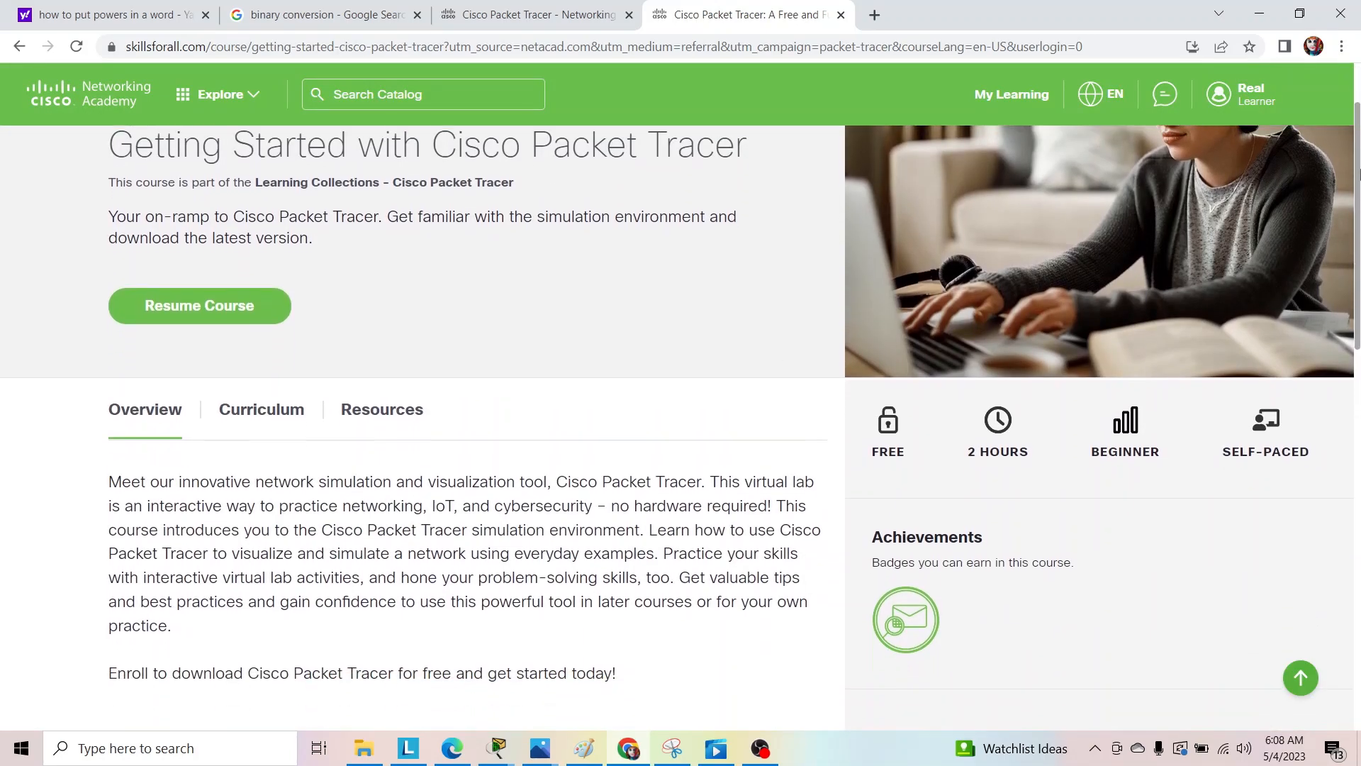
scroll(1359, 177, down, 5)
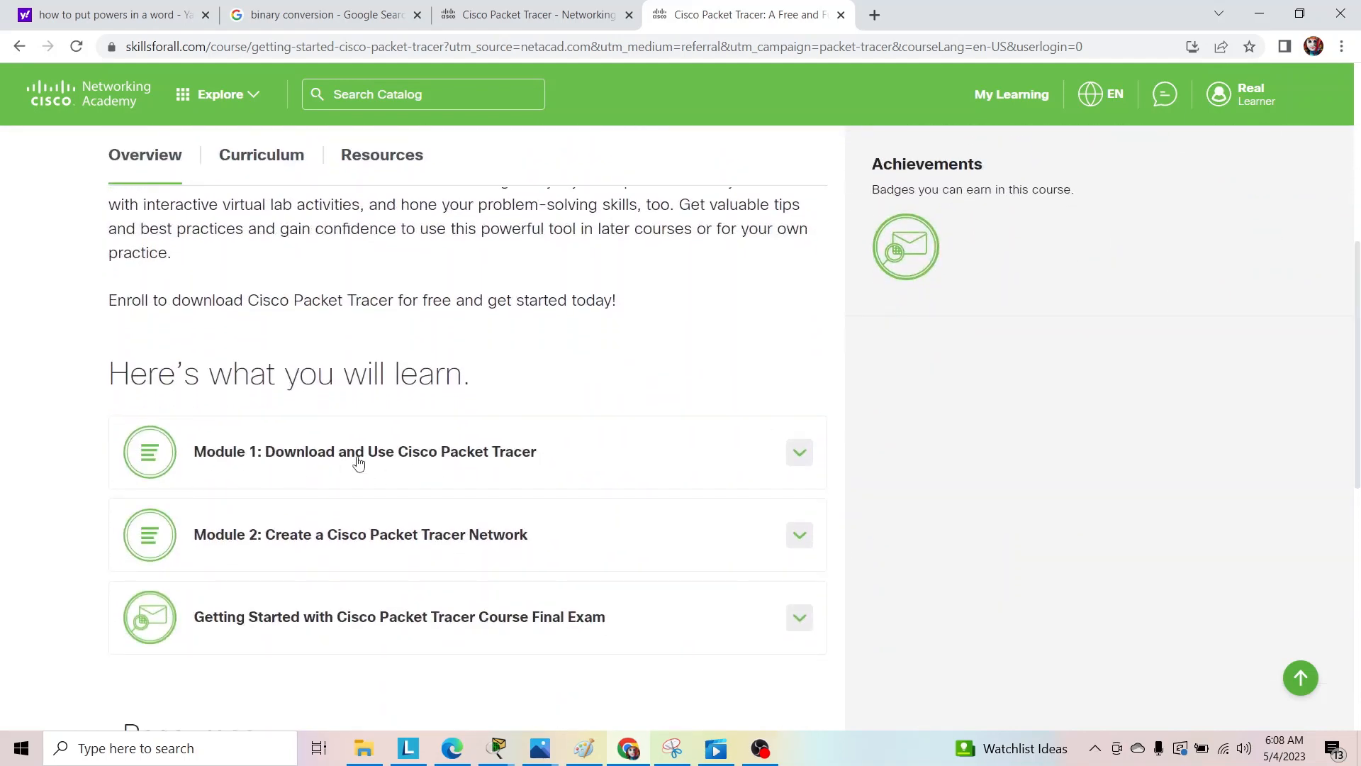
click(358, 461)
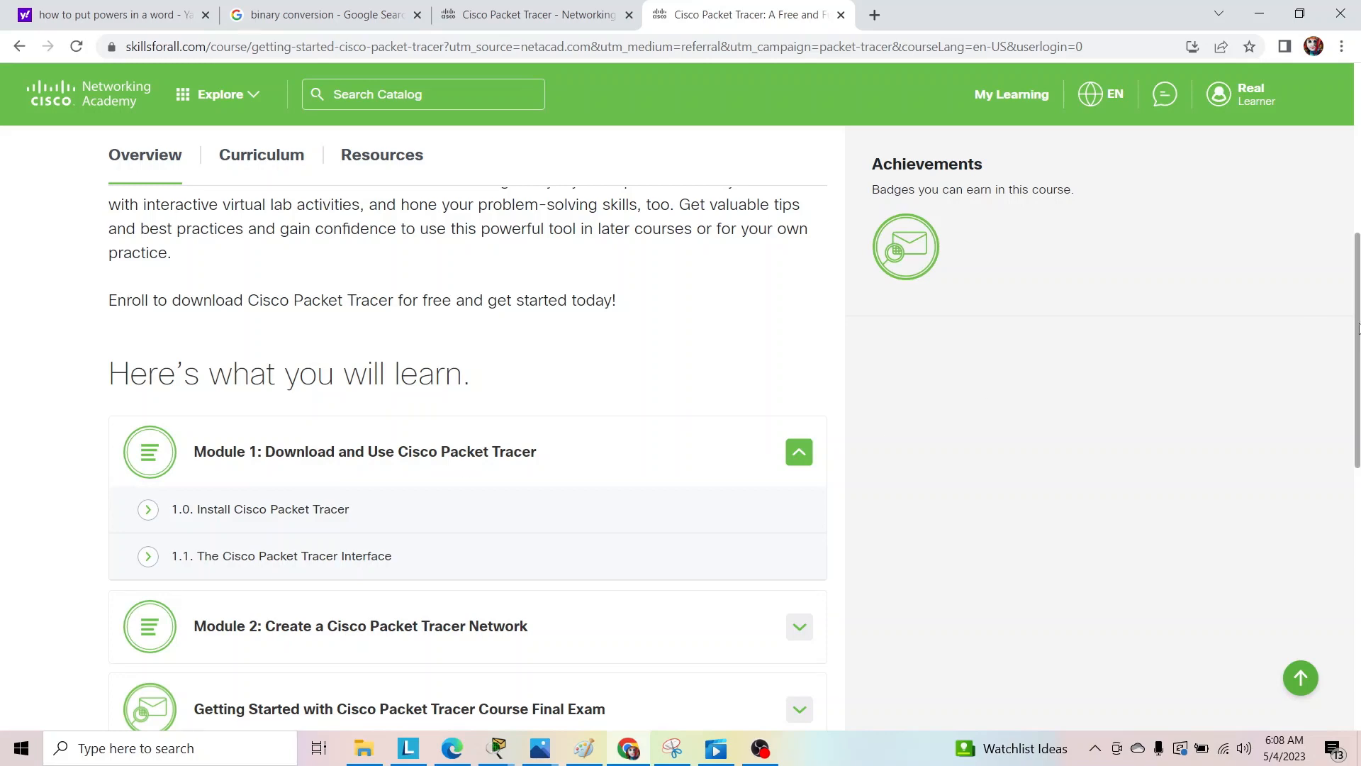
scroll(1358, 327, down, 4)
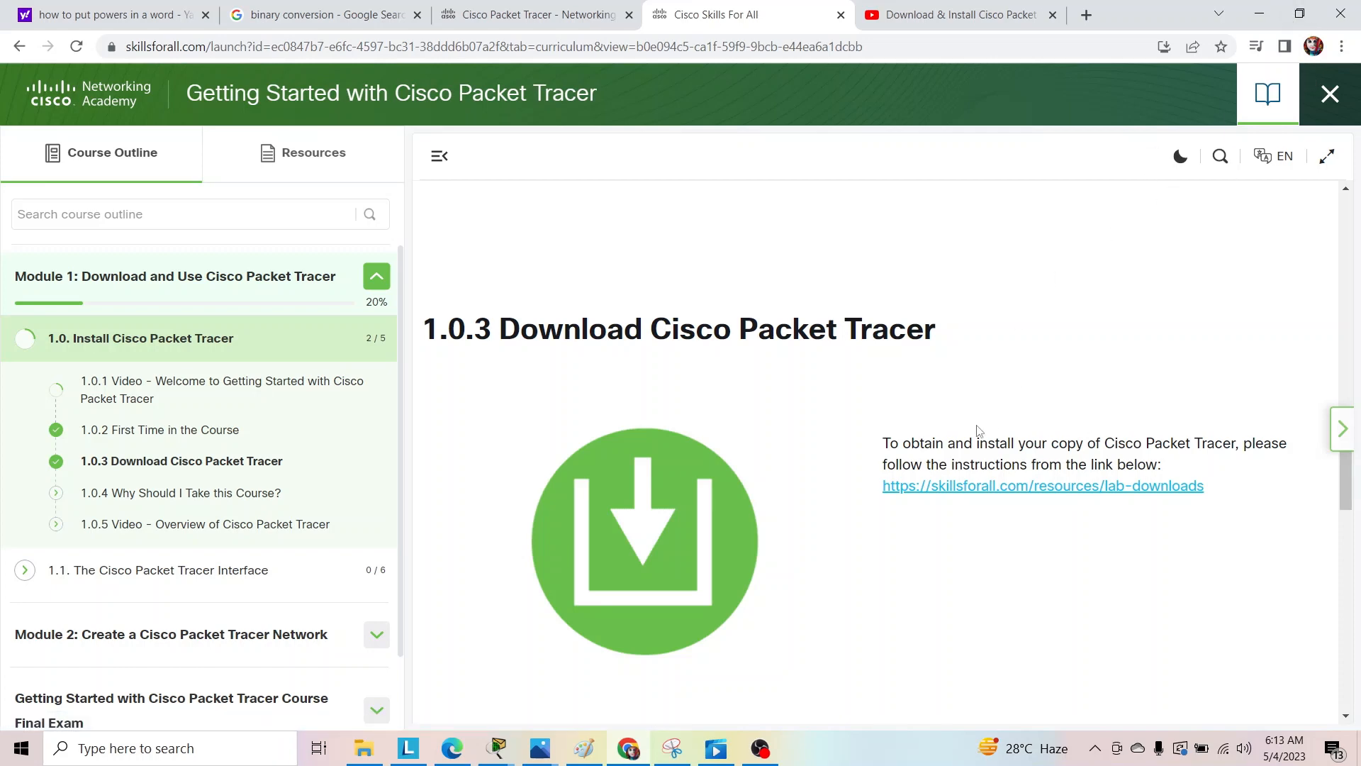
click(995, 491)
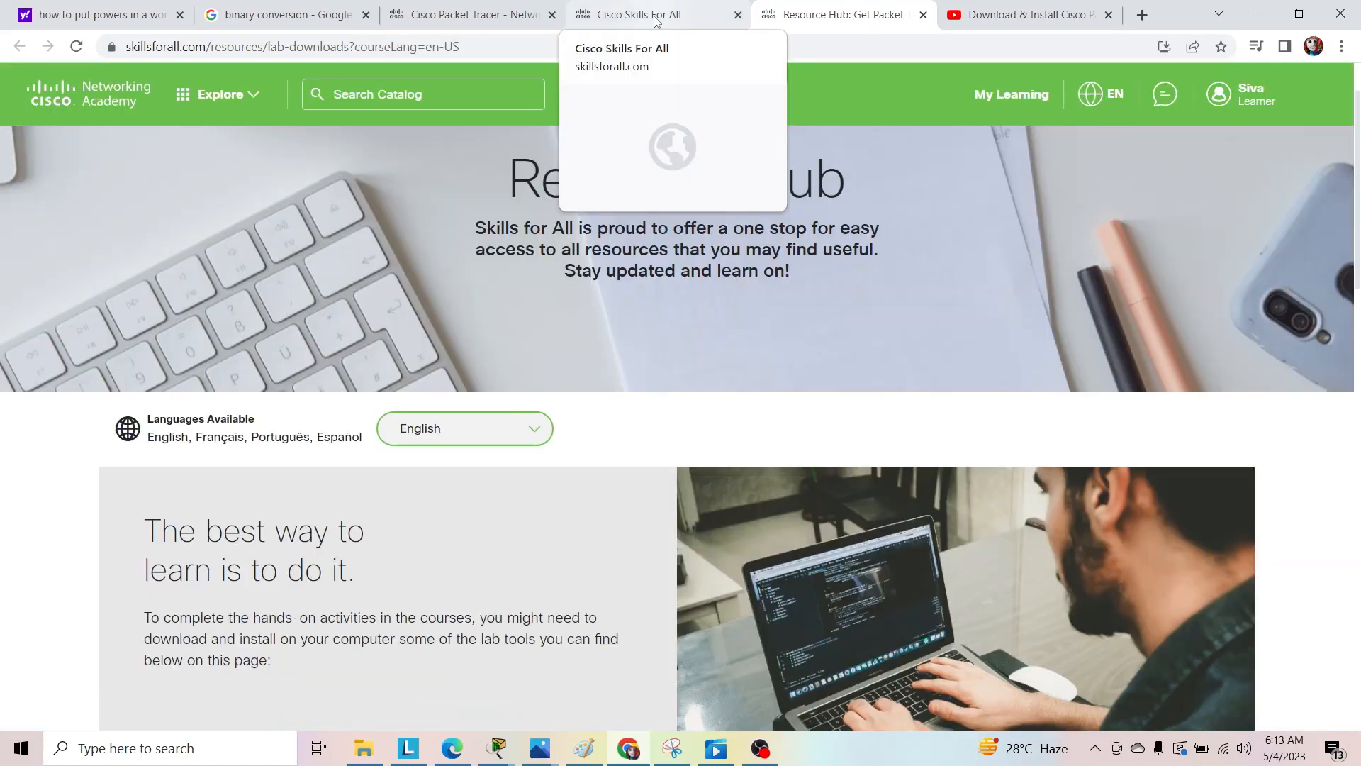
Switch from the browser to the open Cisco Packet Tracer window with the PC0 and PC2 network.
click(364, 748)
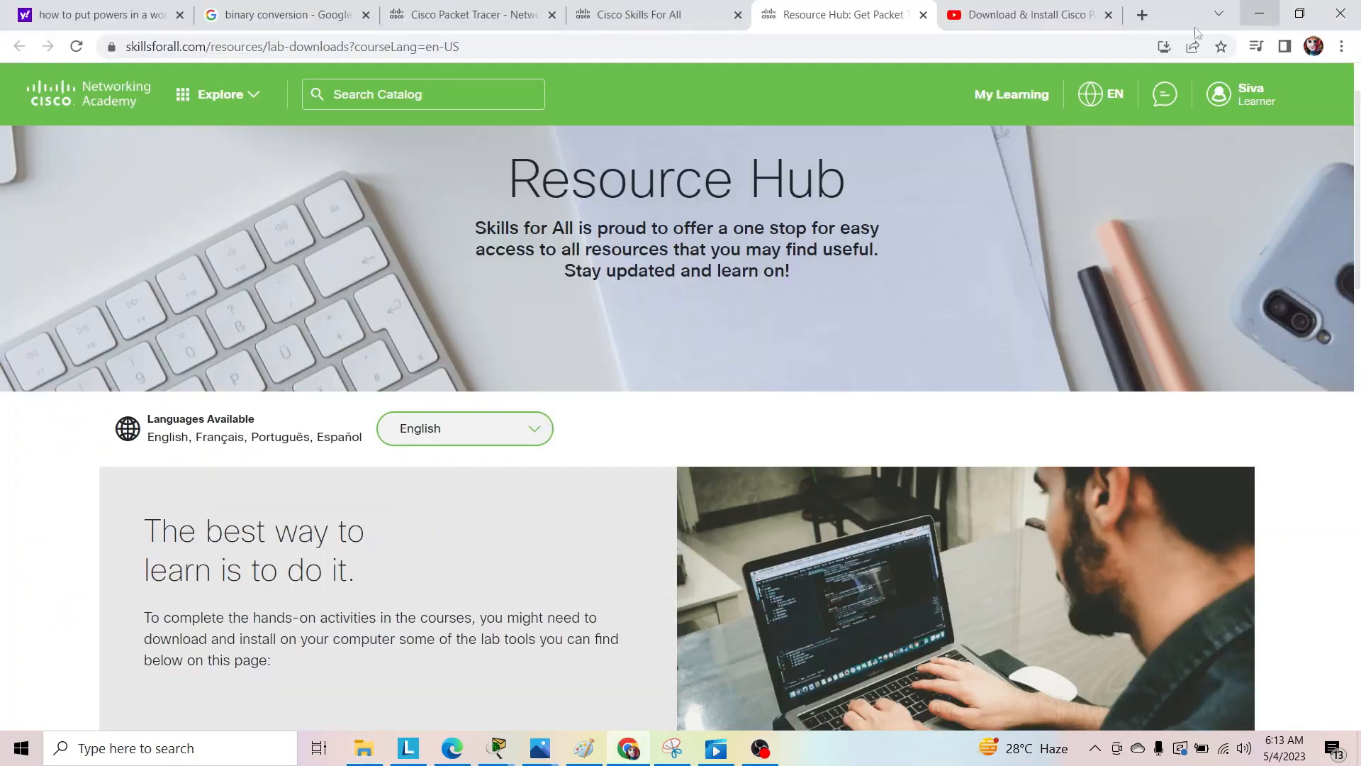
click(1253, 9)
click(1252, 9)
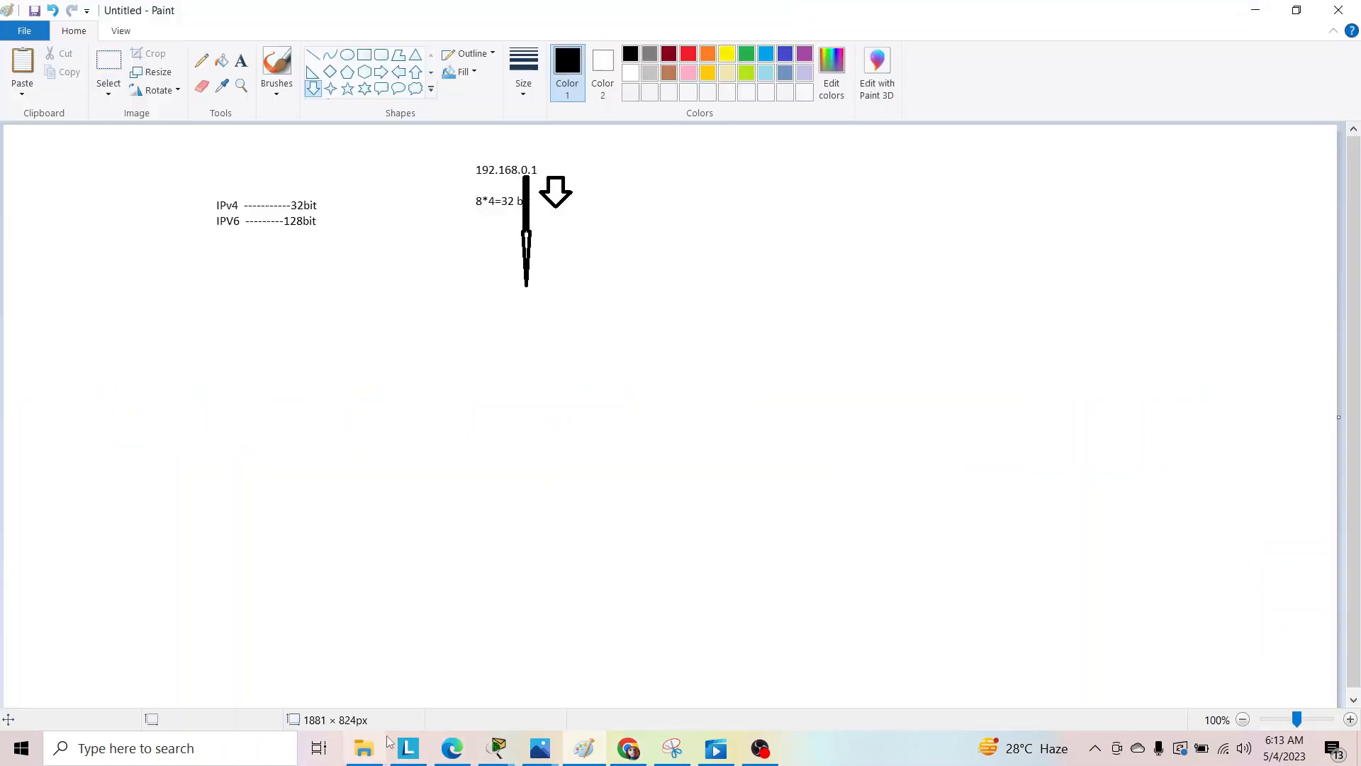
mouse_move(500, 750)
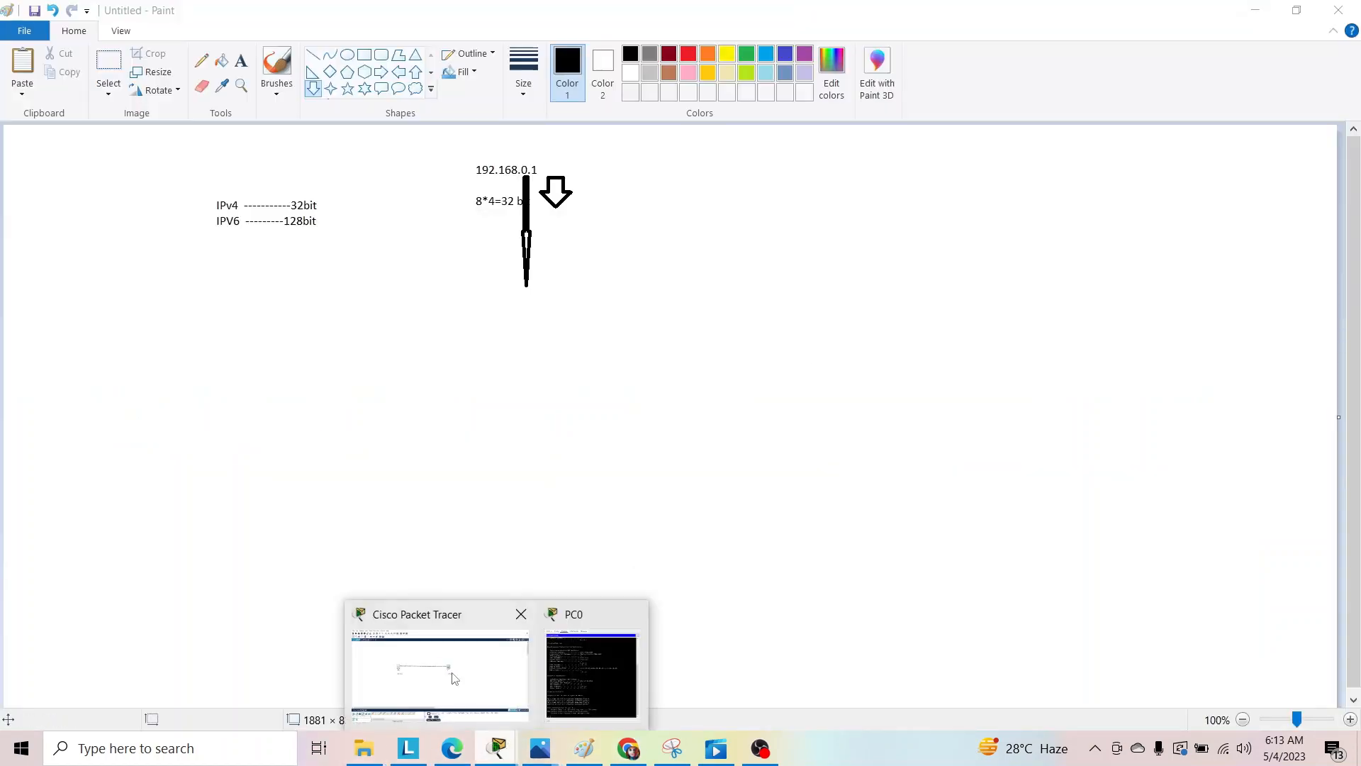
click(440, 665)
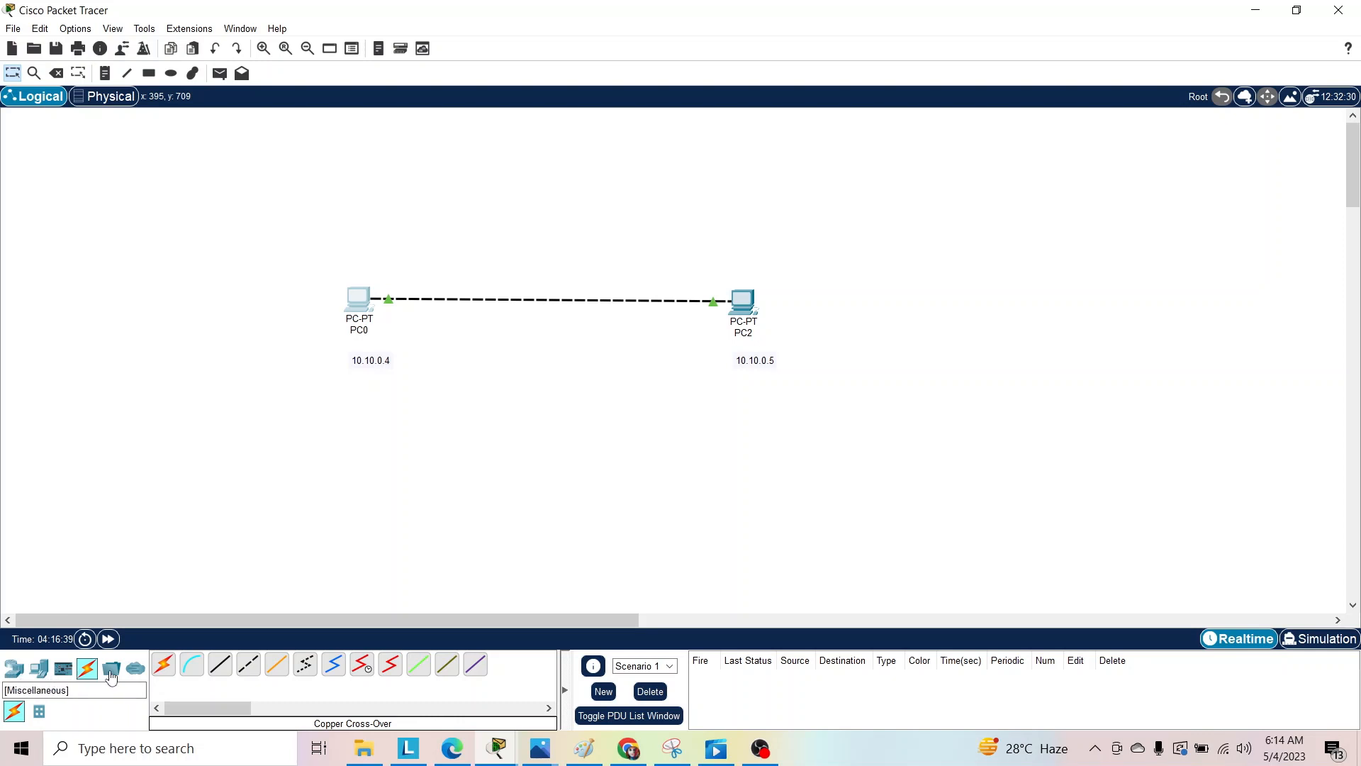
Add two PC end devices to the logical workspace, one below PC0 and one below PC2.
click(13, 670)
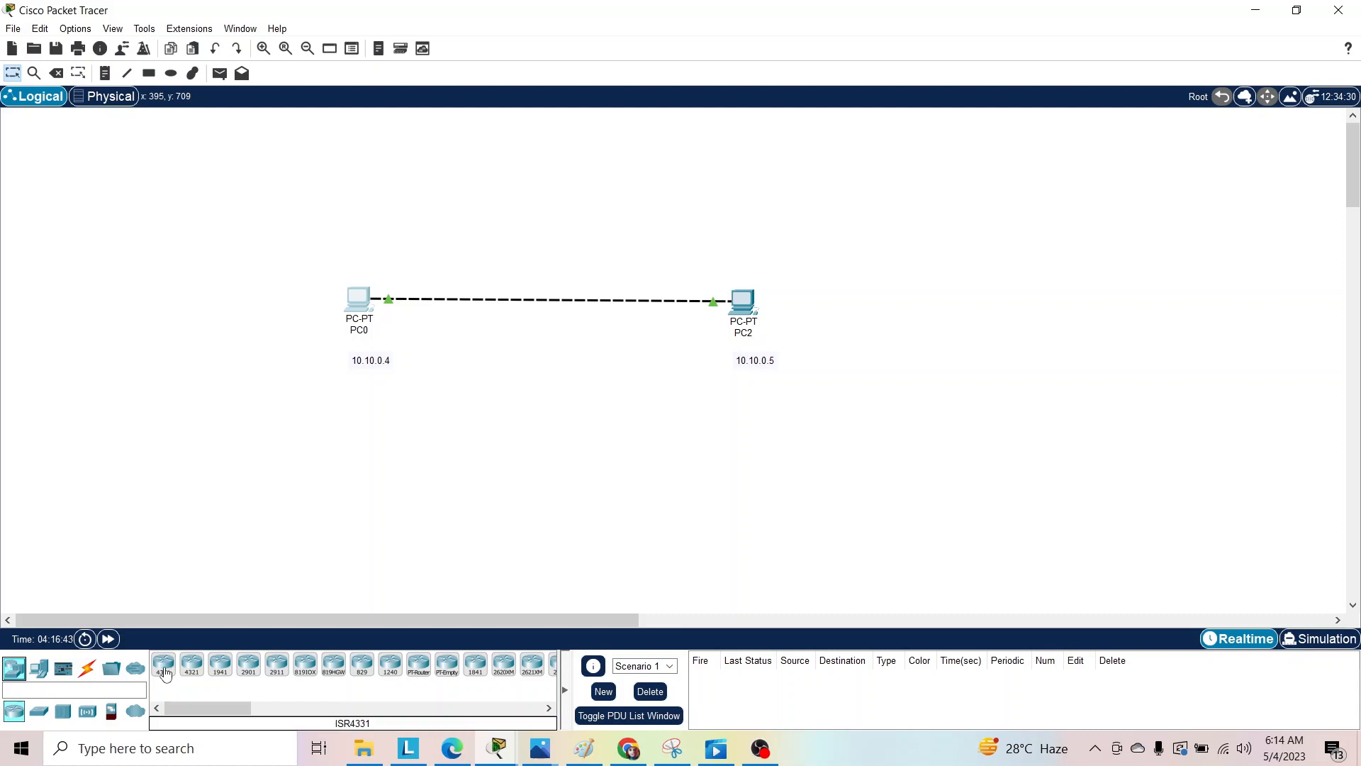
click(34, 672)
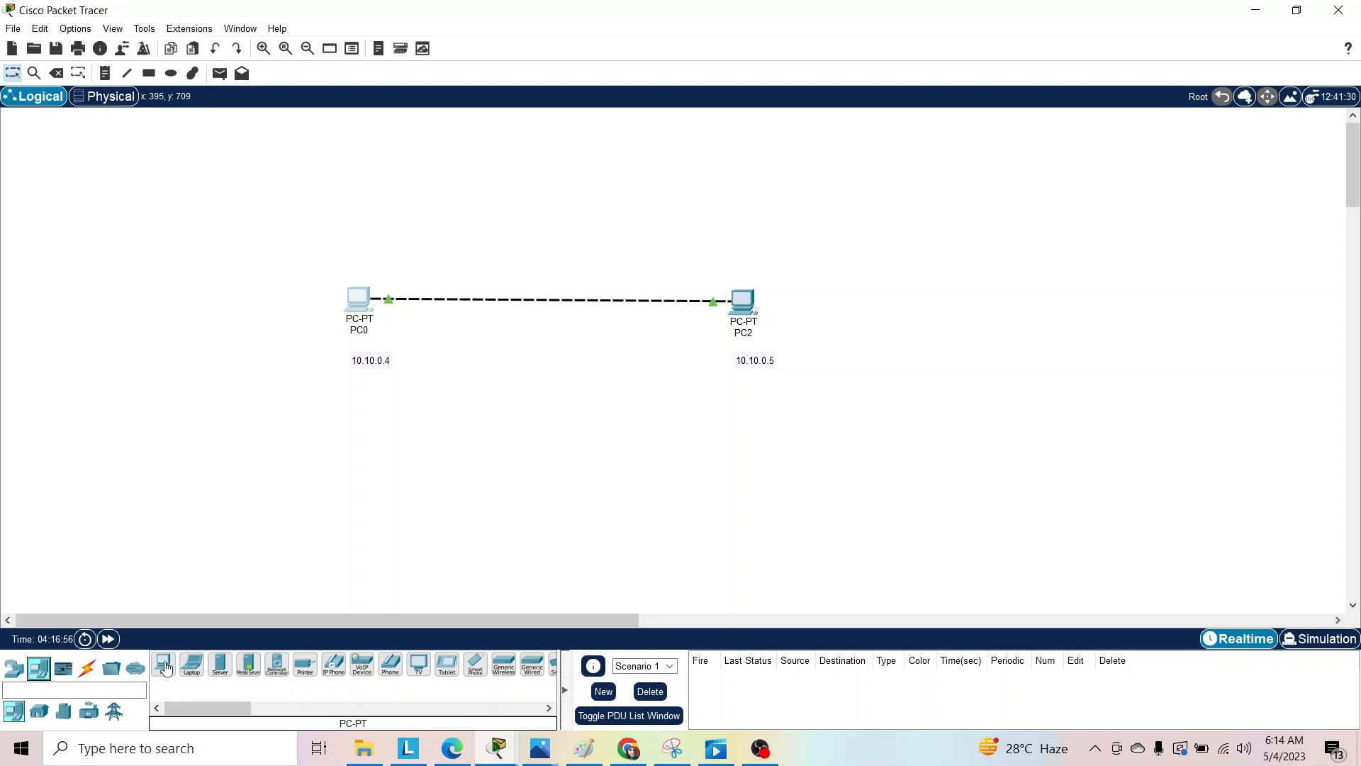
drag(165, 668, 221, 593)
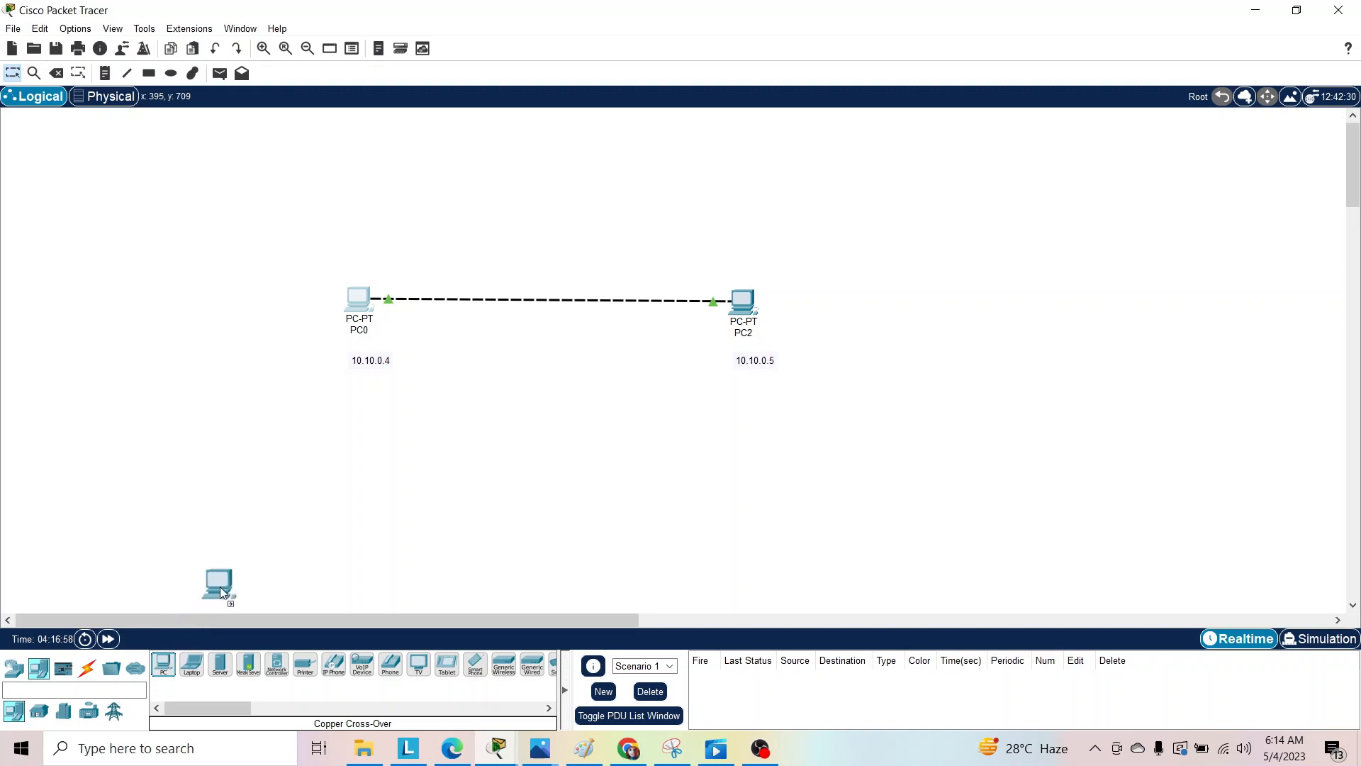
drag(363, 448, 363, 444)
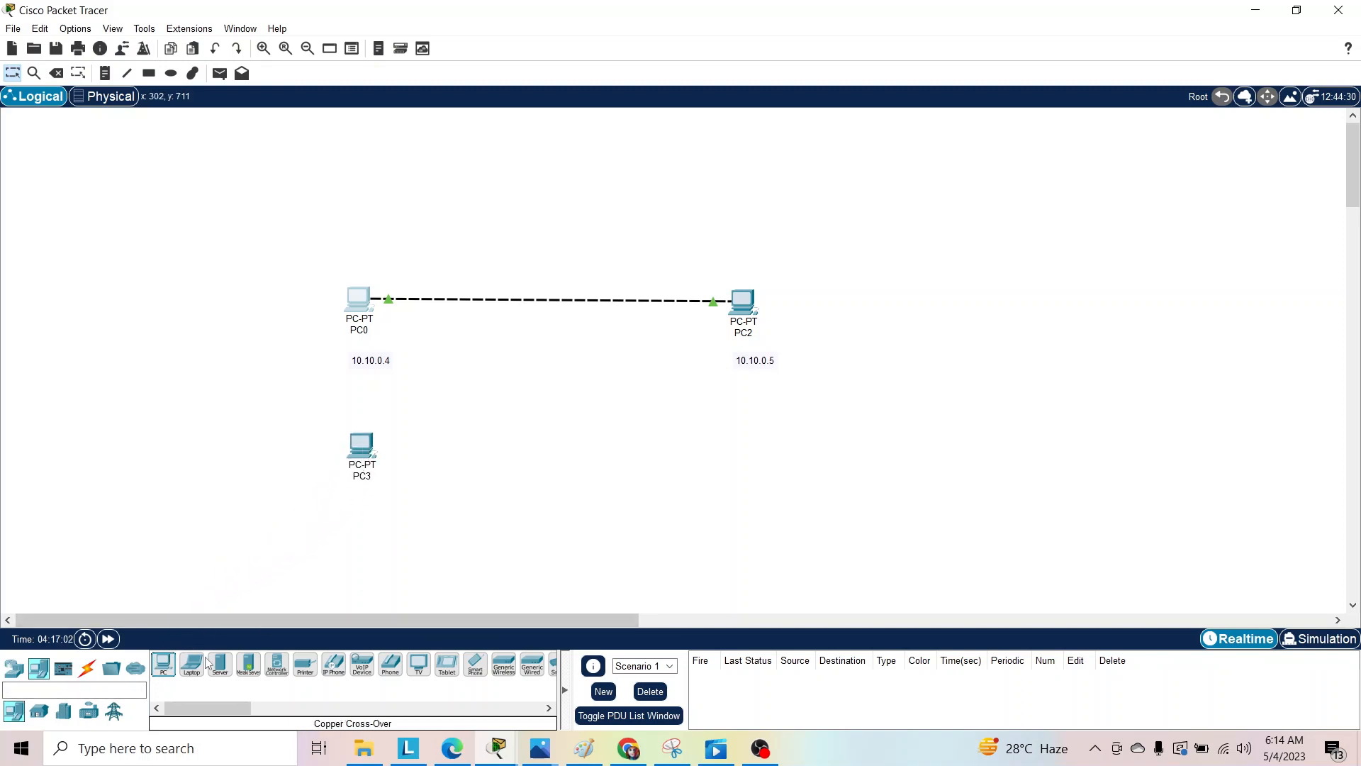
mouse_move(163, 667)
mouse_down()
mouse_move(189, 642)
mouse_move(565, 479)
mouse_up()
drag(699, 458, 700, 457)
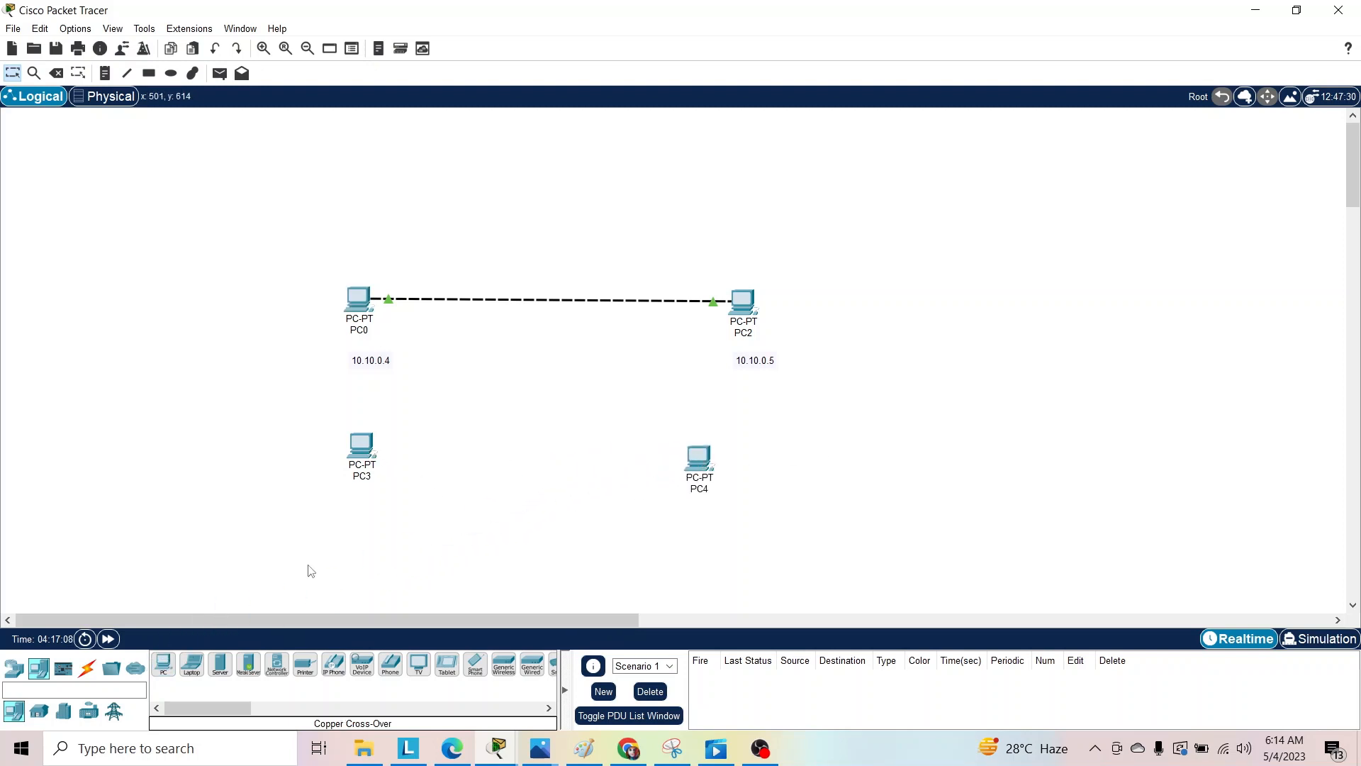
Connect PC3's FastEthernet0 port to PC4 with a Copper Cross-Over cable.
click(88, 668)
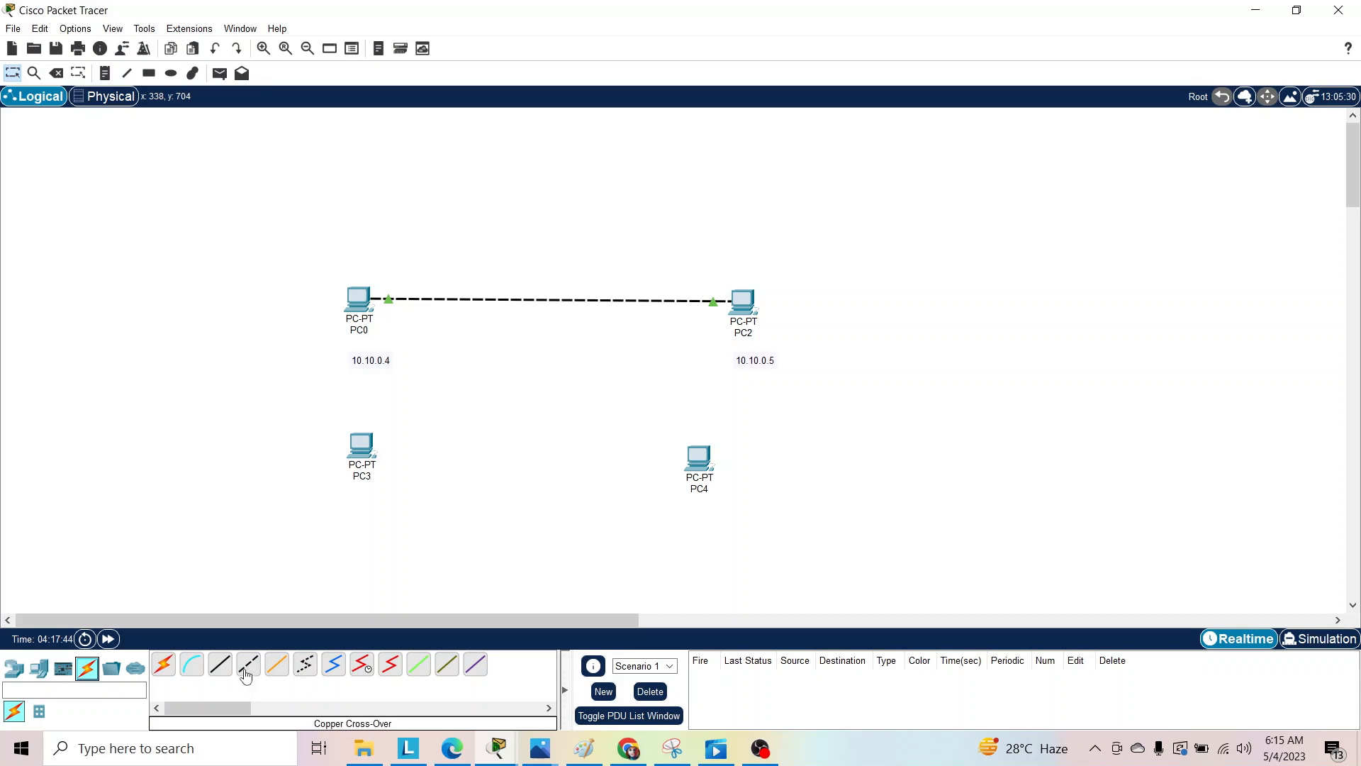
click(247, 672)
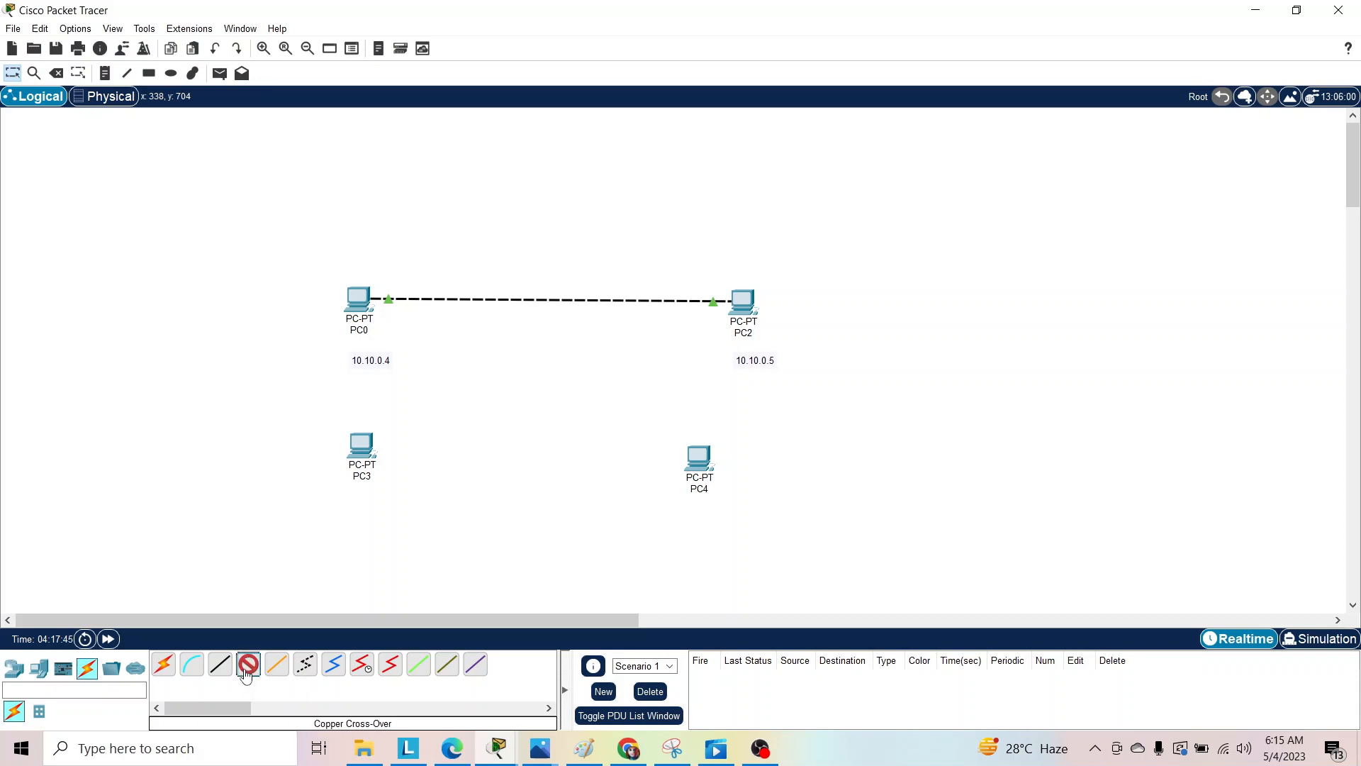
click(369, 450)
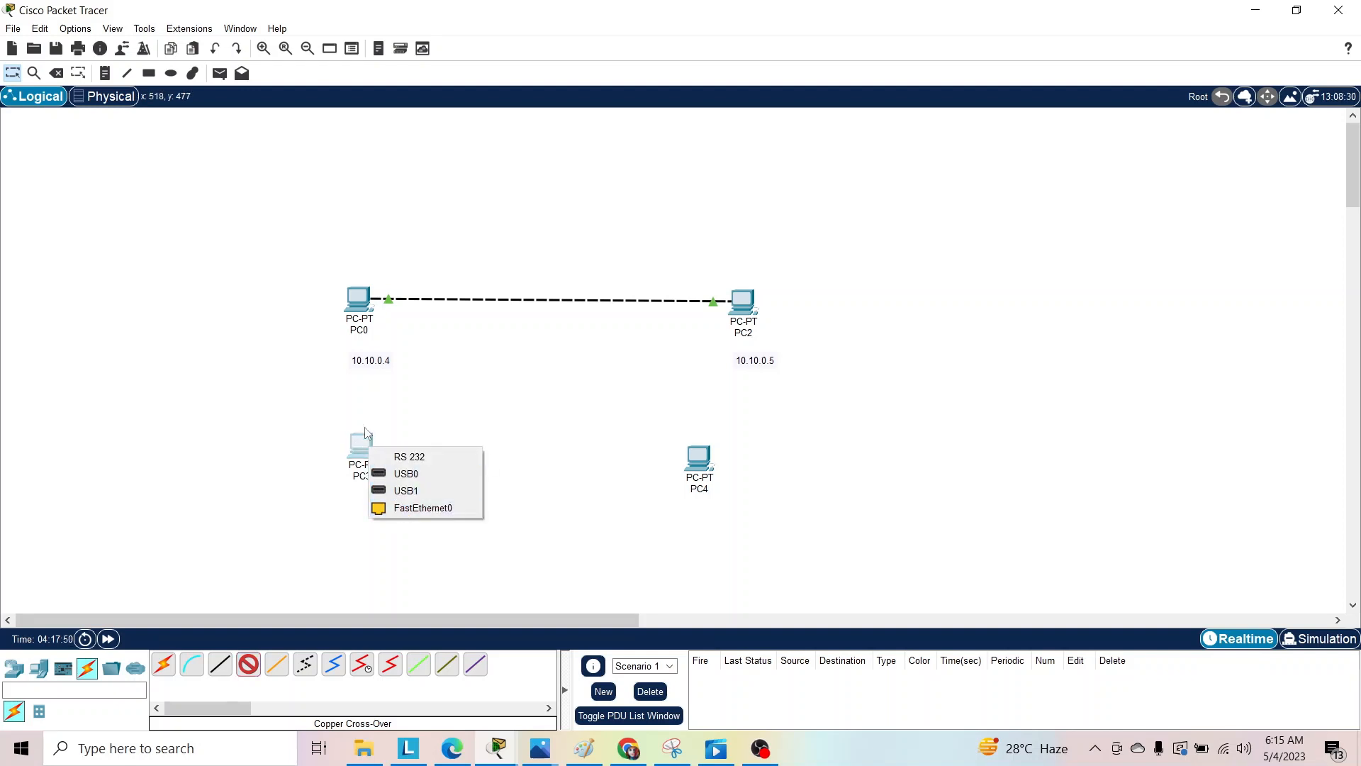
click(408, 509)
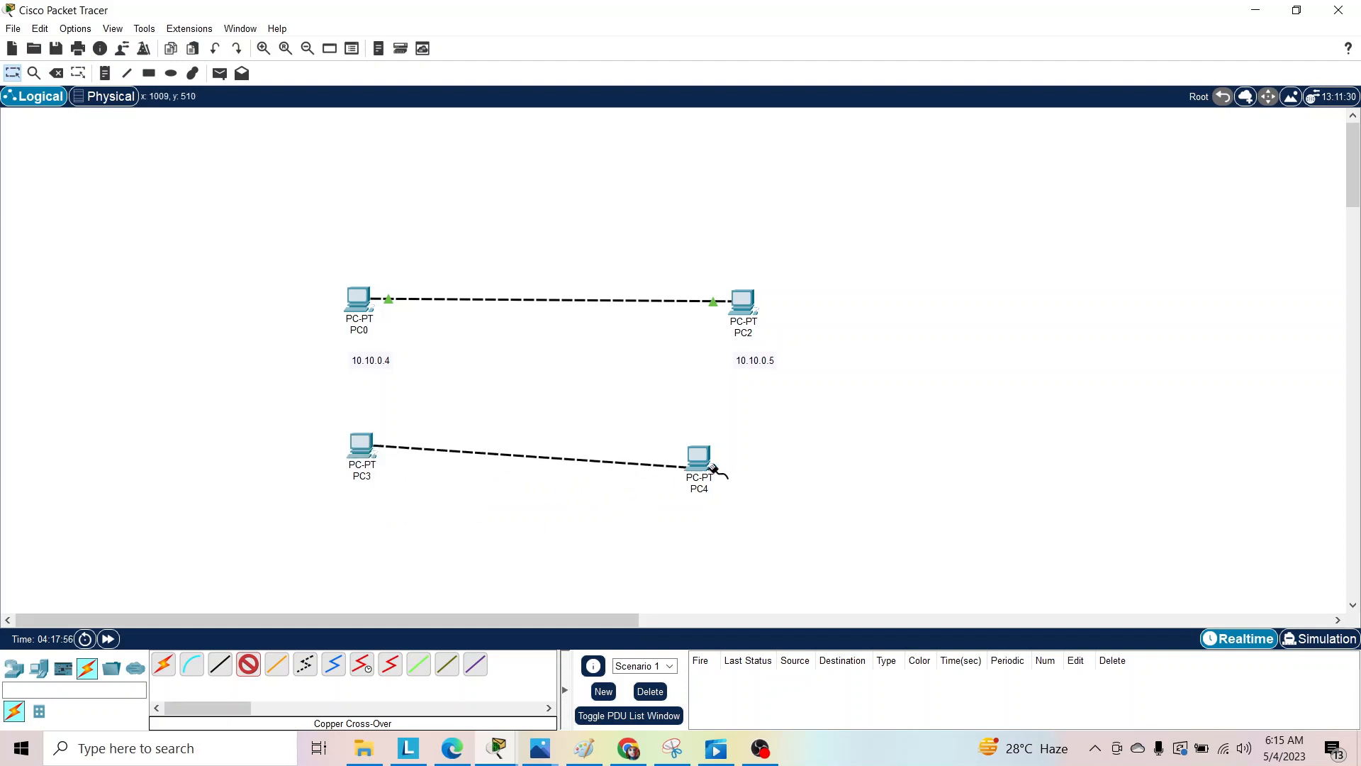
click(699, 457)
click(738, 521)
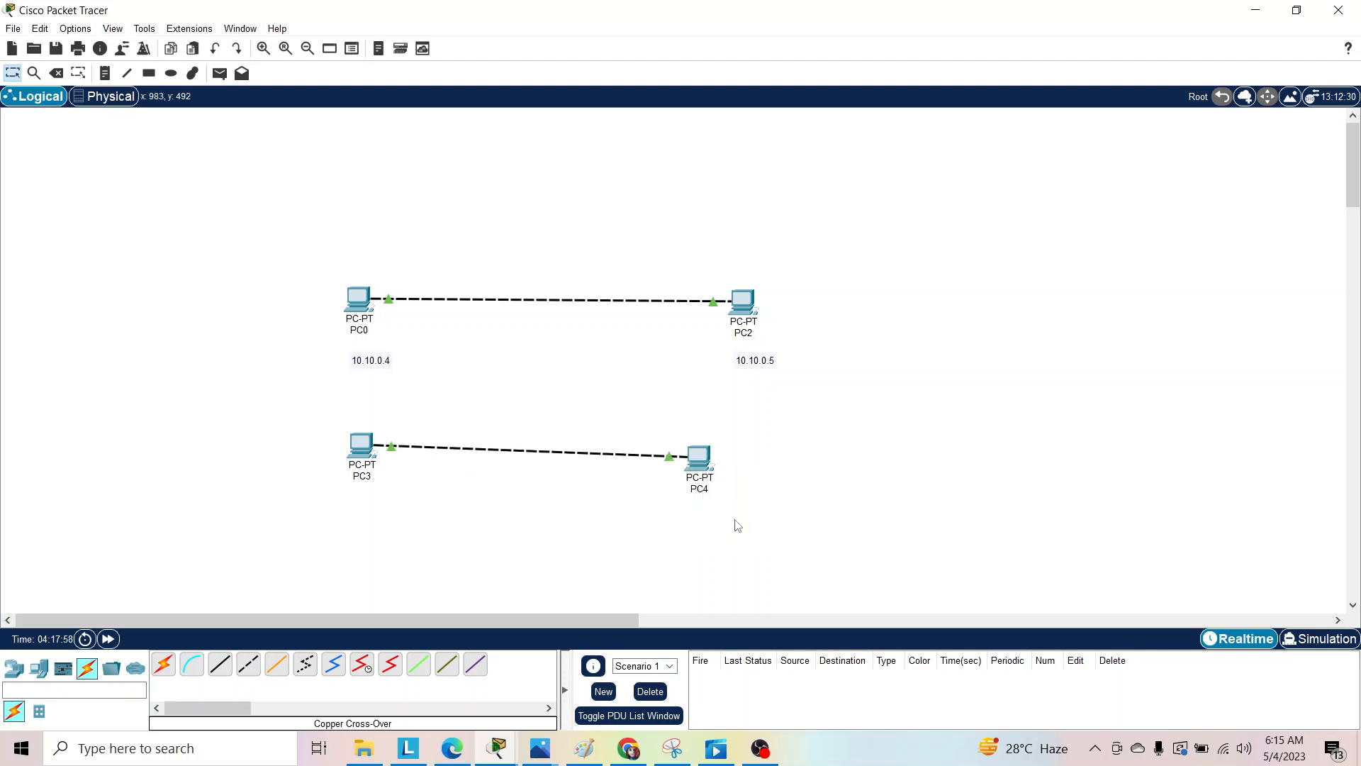
Set PC3's static IPv4 address to 10.10.1.6 in its IP configuration.
click(363, 450)
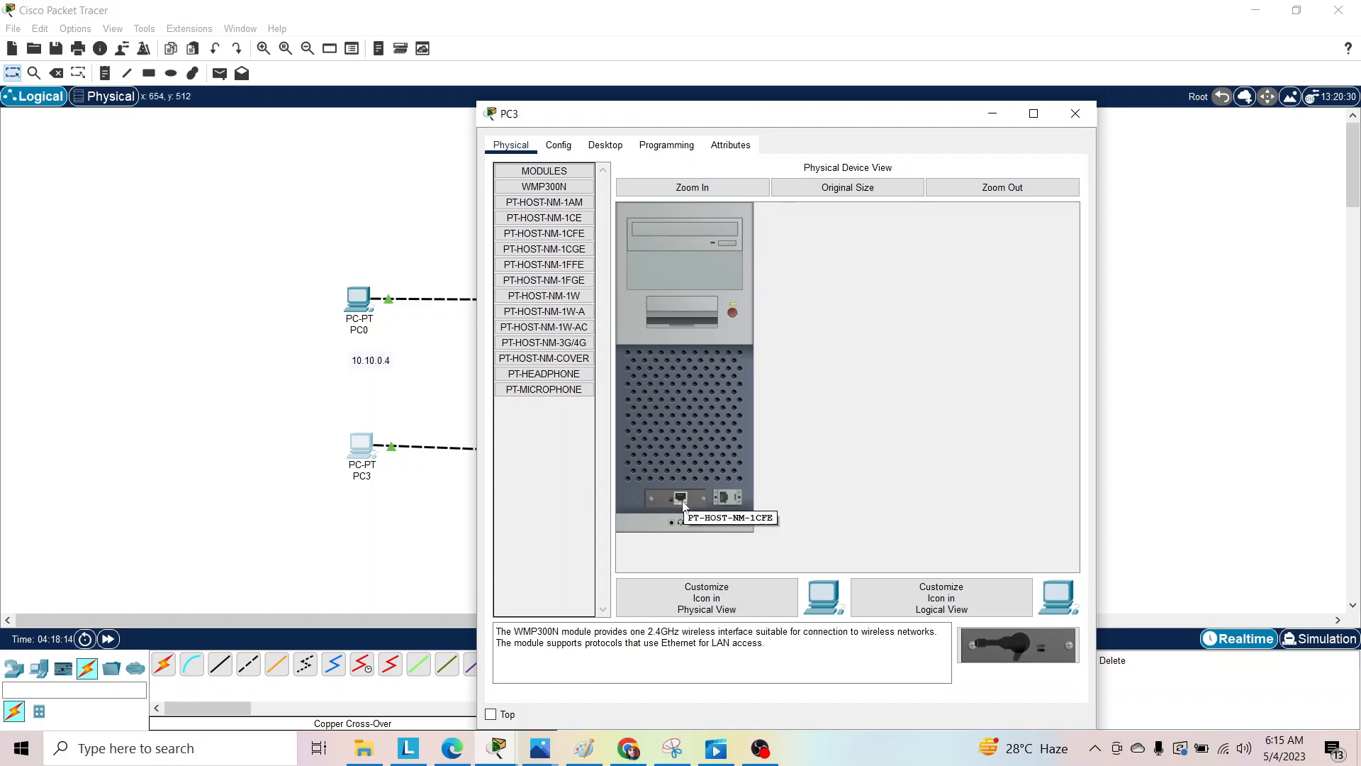
click(604, 146)
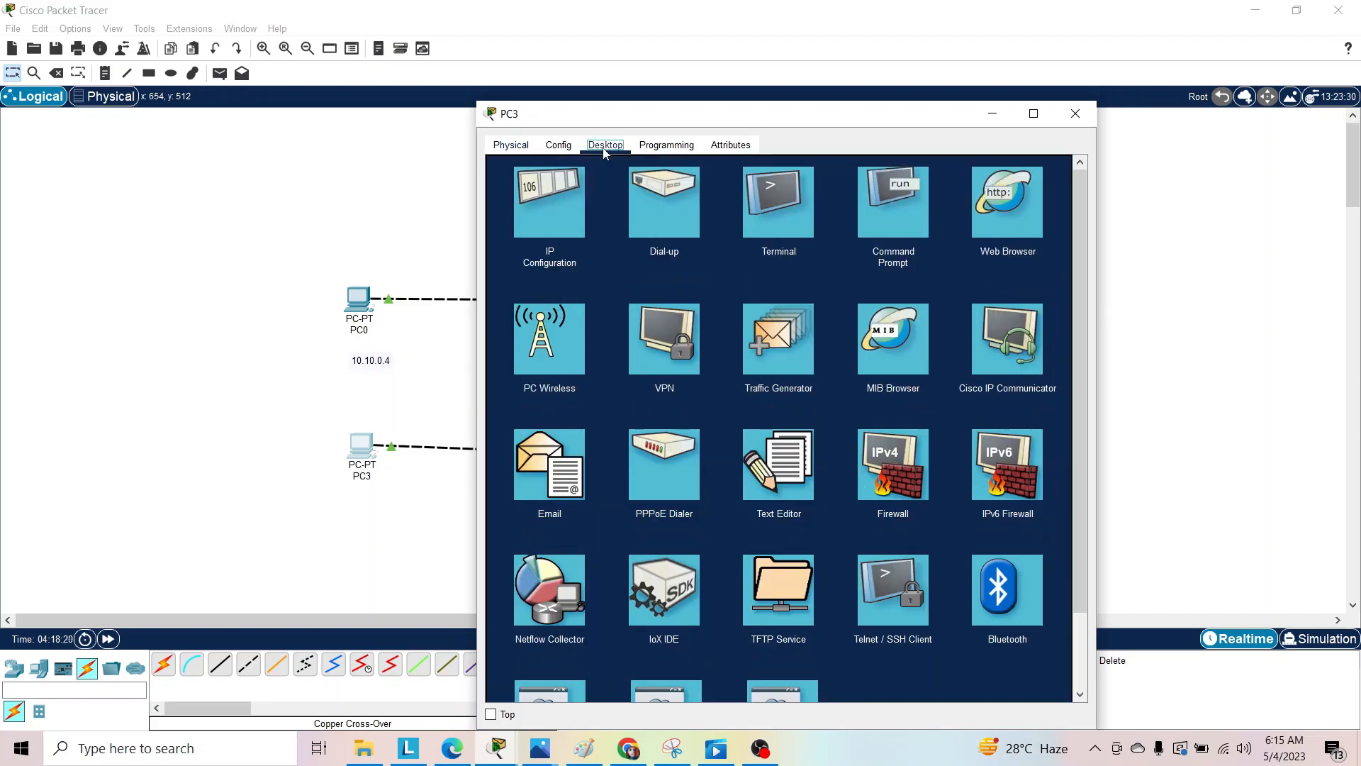
click(543, 201)
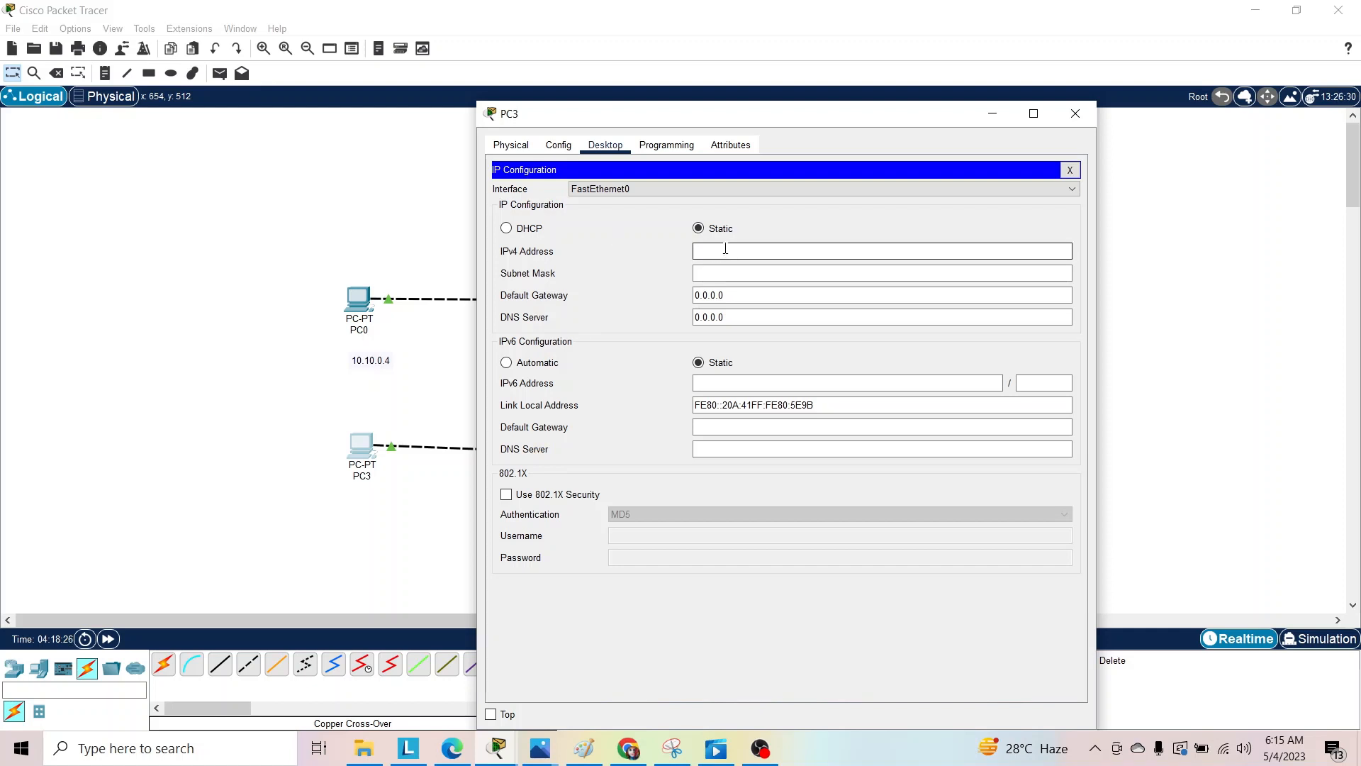
text(10.)
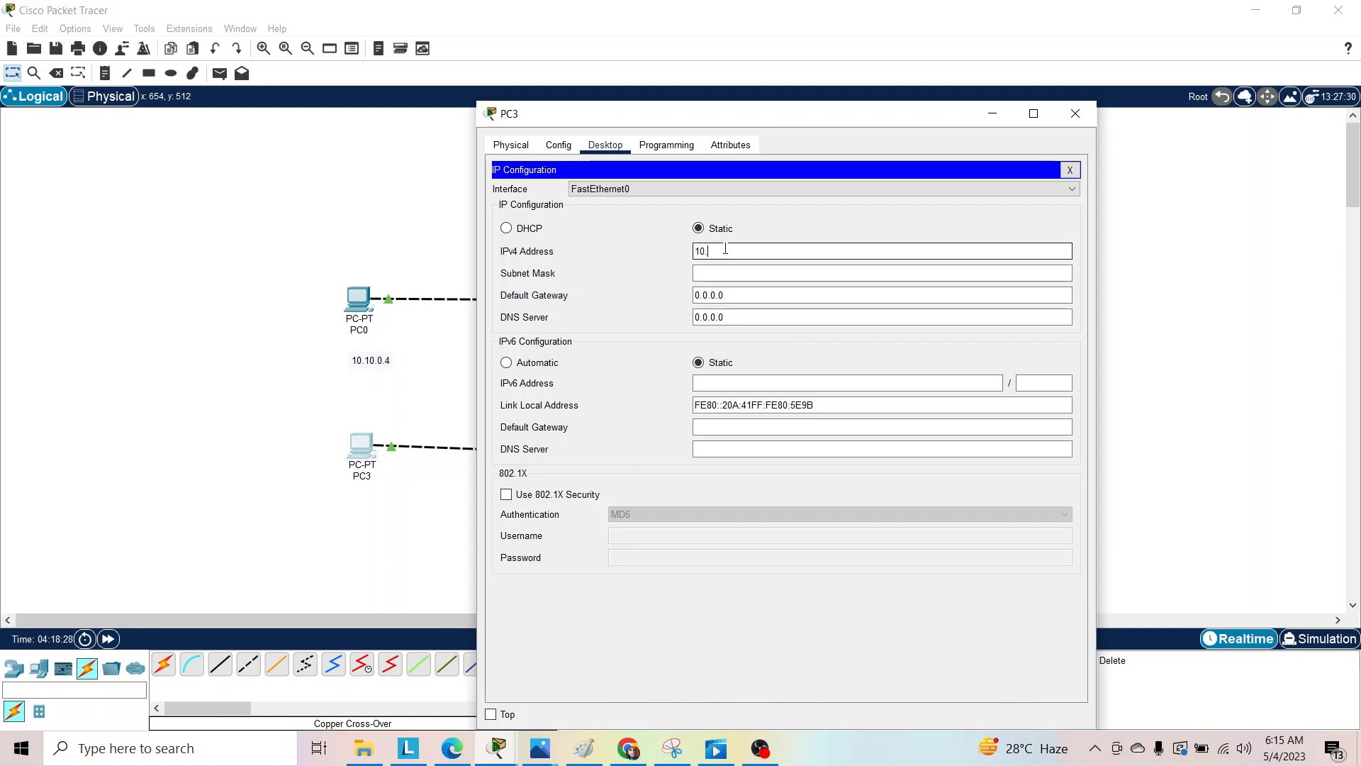
text(2)
text(1)
key(BackSpace)
key(BackSpace)
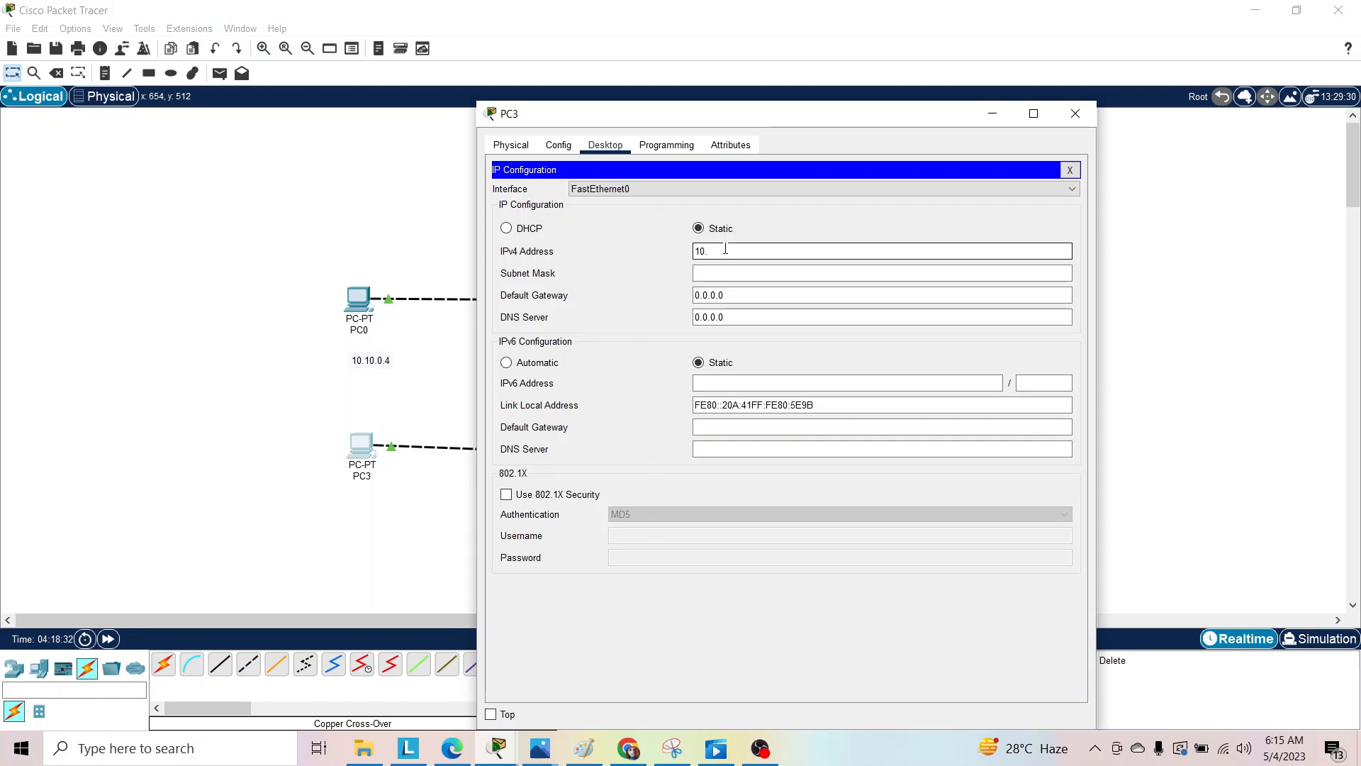
text(10.1.6)
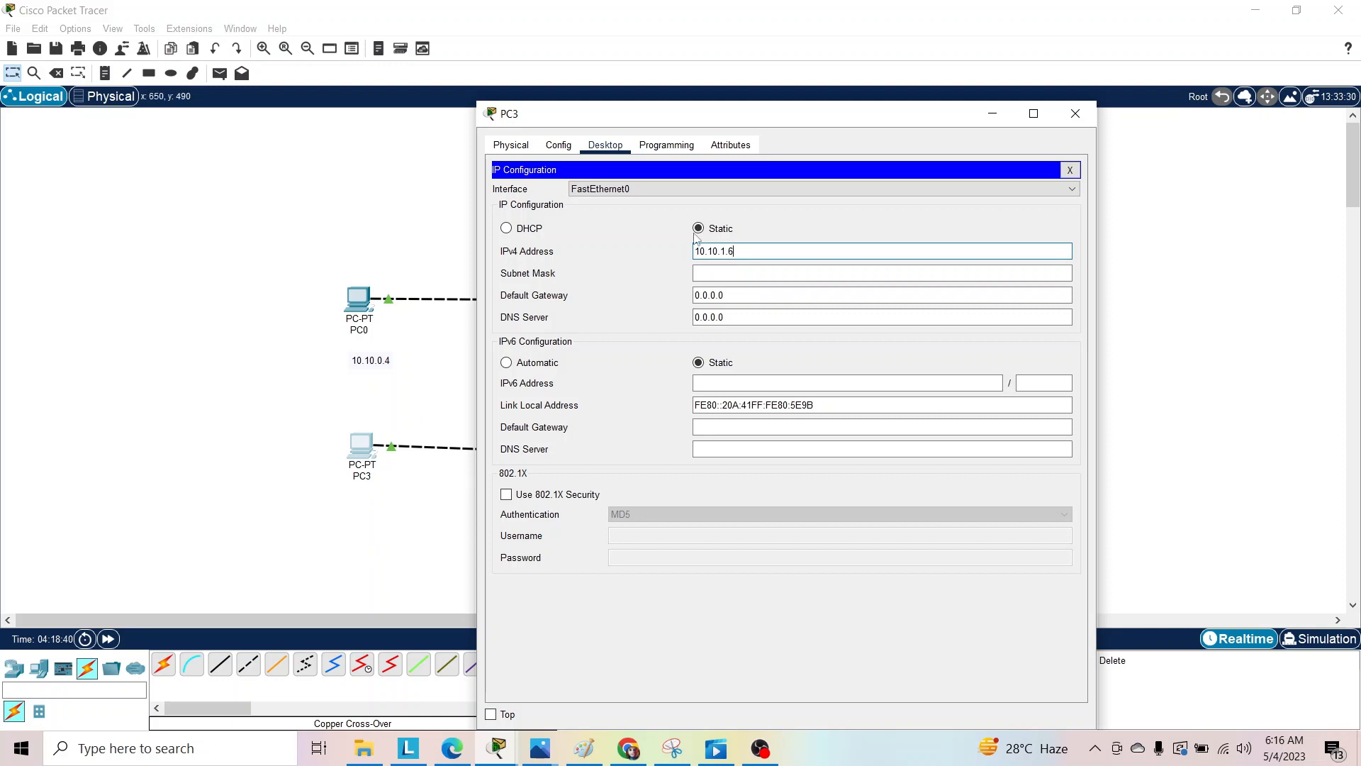
click(419, 510)
Give PC4 the static IPv4 address 10.10.0.7 with the default subnet mask 255.0.0.0.
click(700, 462)
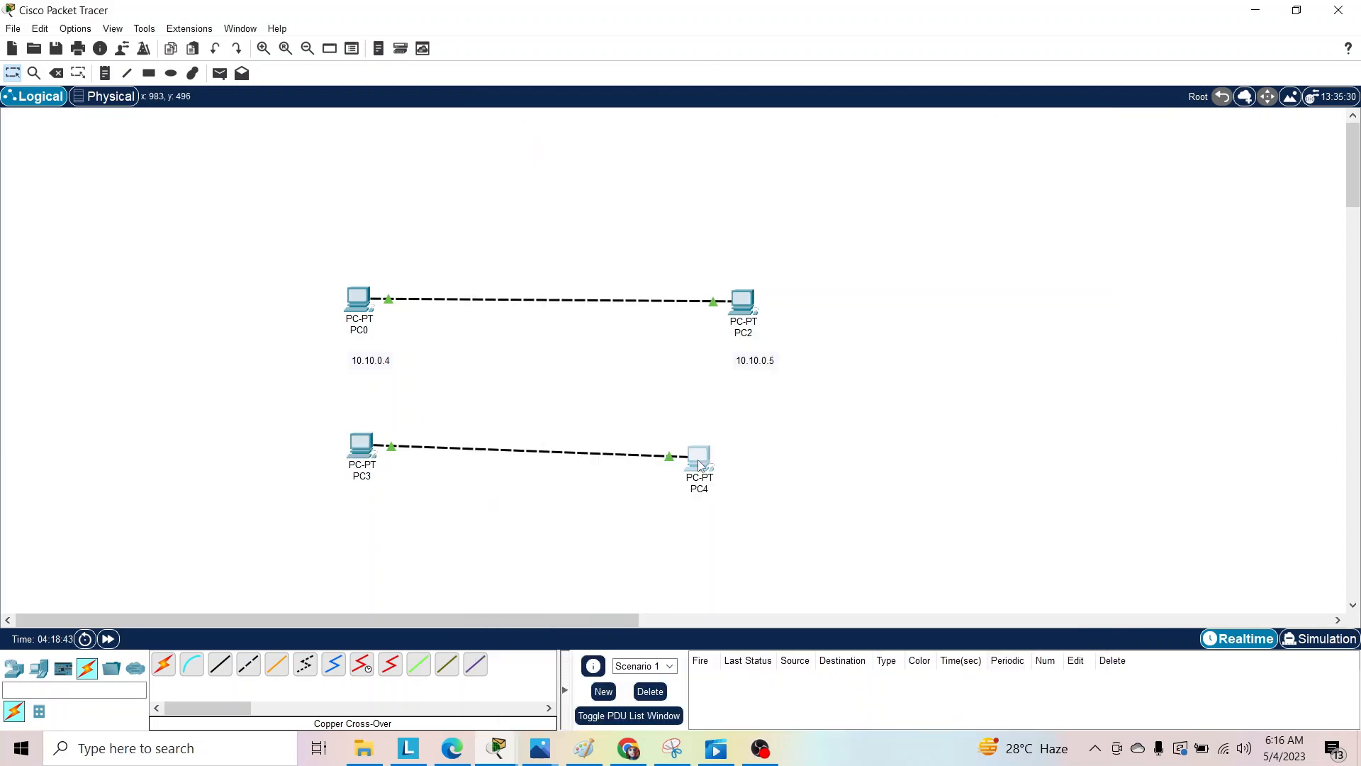
click(607, 146)
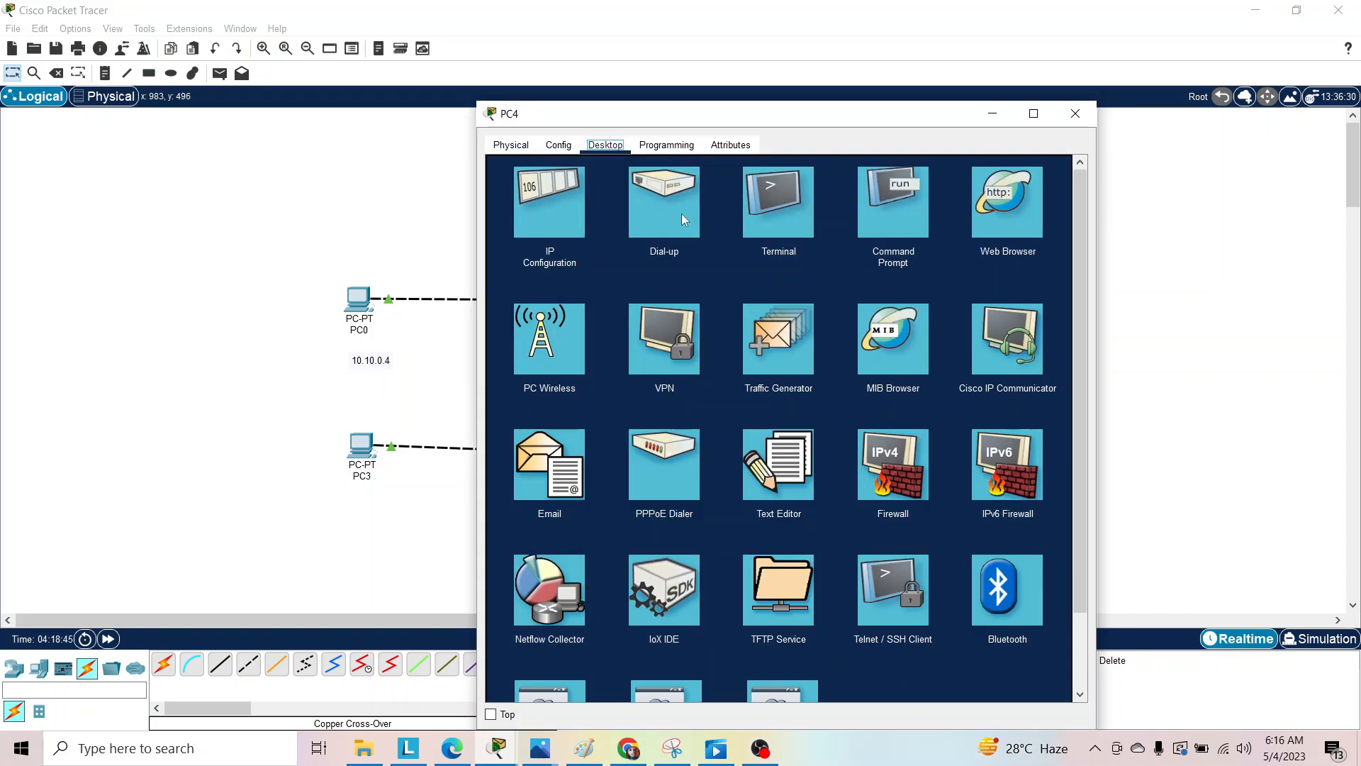
click(567, 207)
click(735, 250)
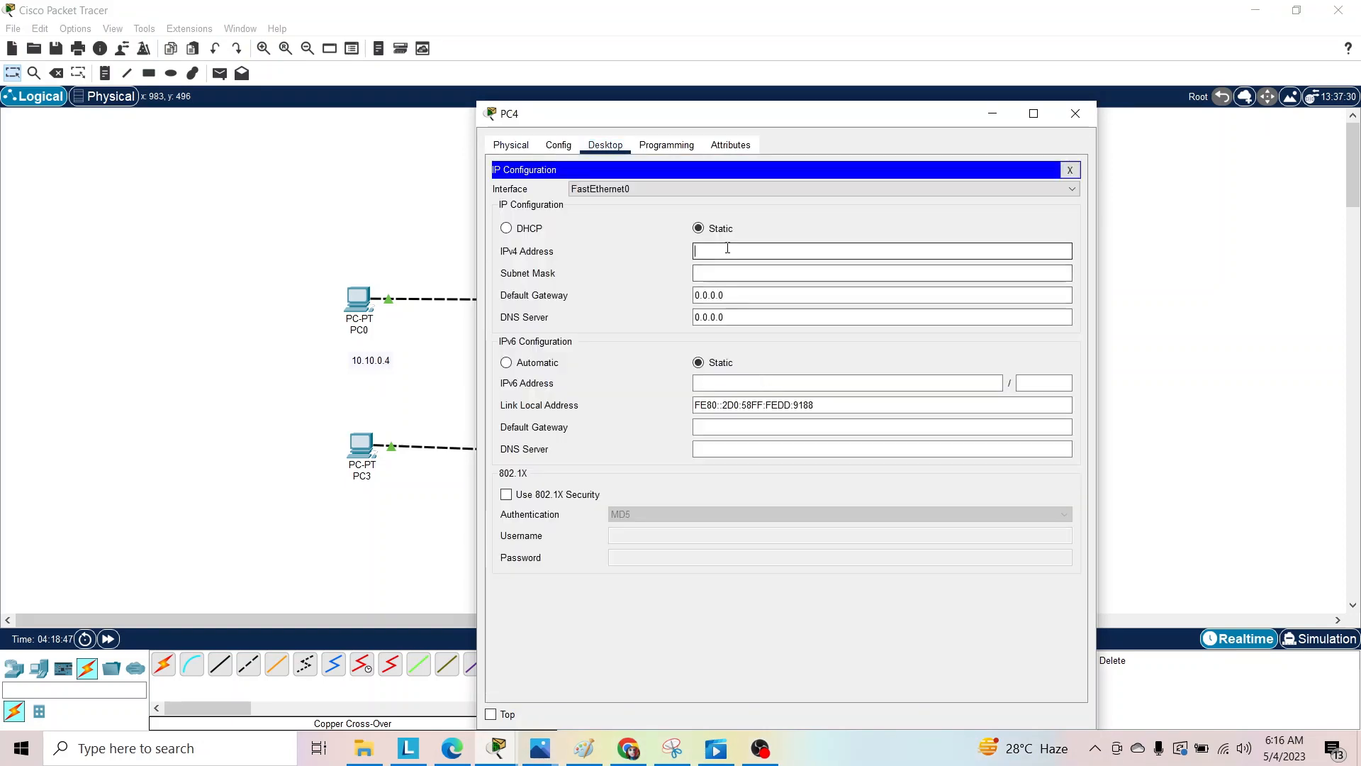
text(10.10.)
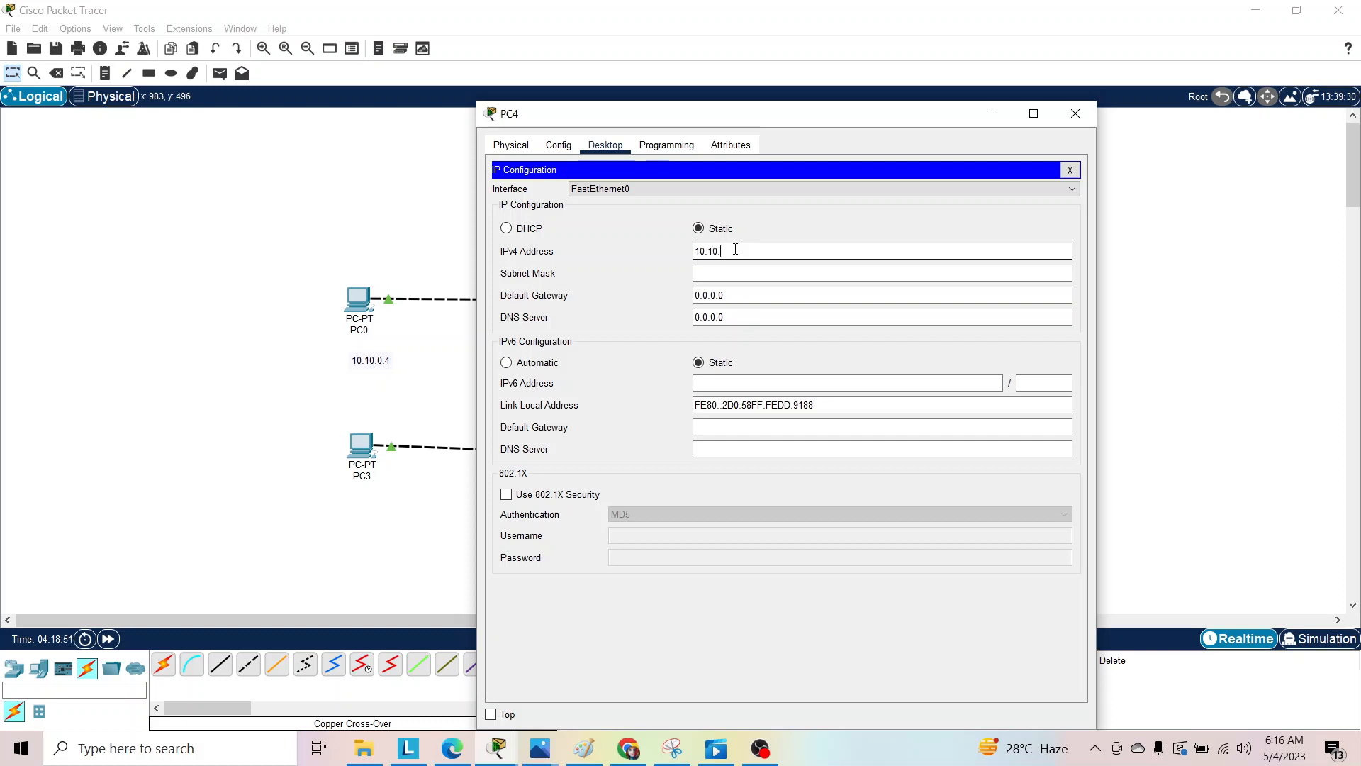
text(0.7)
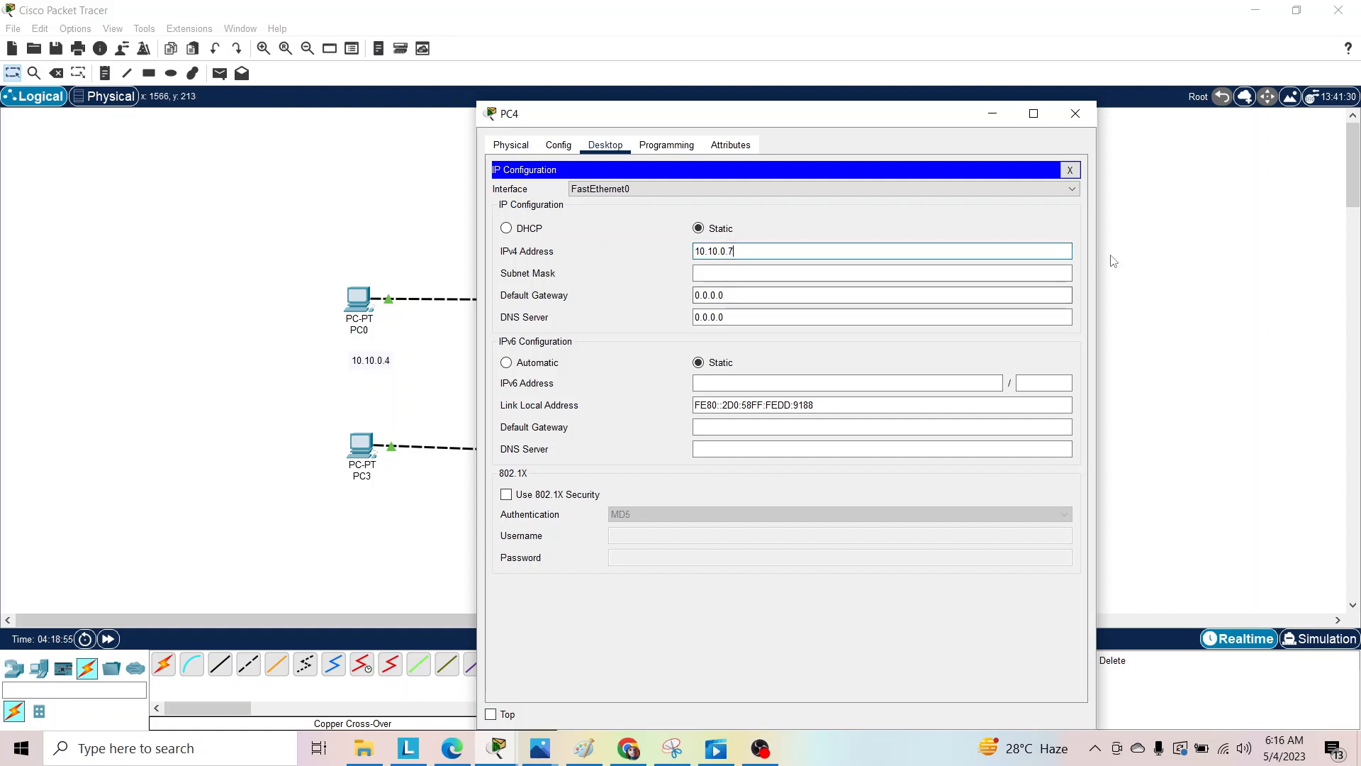
click(595, 144)
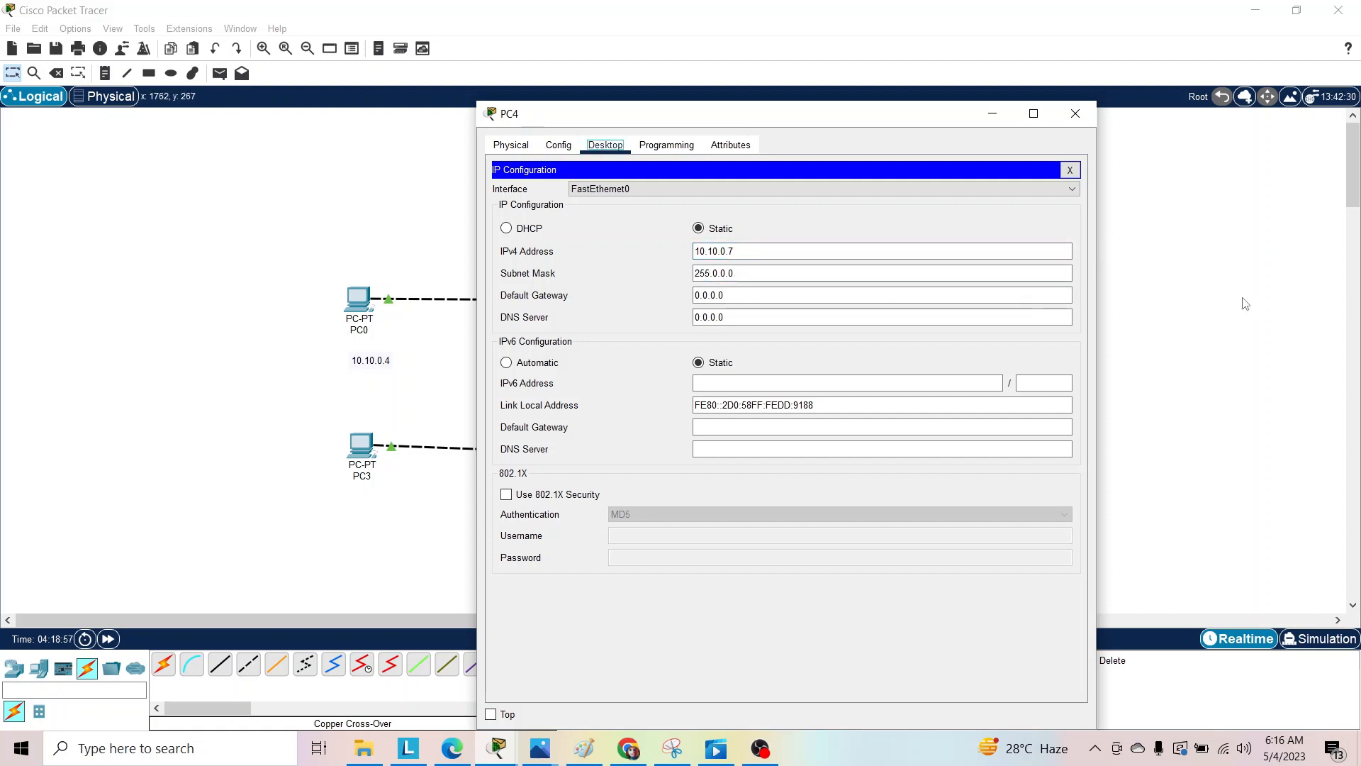
Check the static IPv4 address in PC3's IP configuration and close the PC3 window.
click(1197, 299)
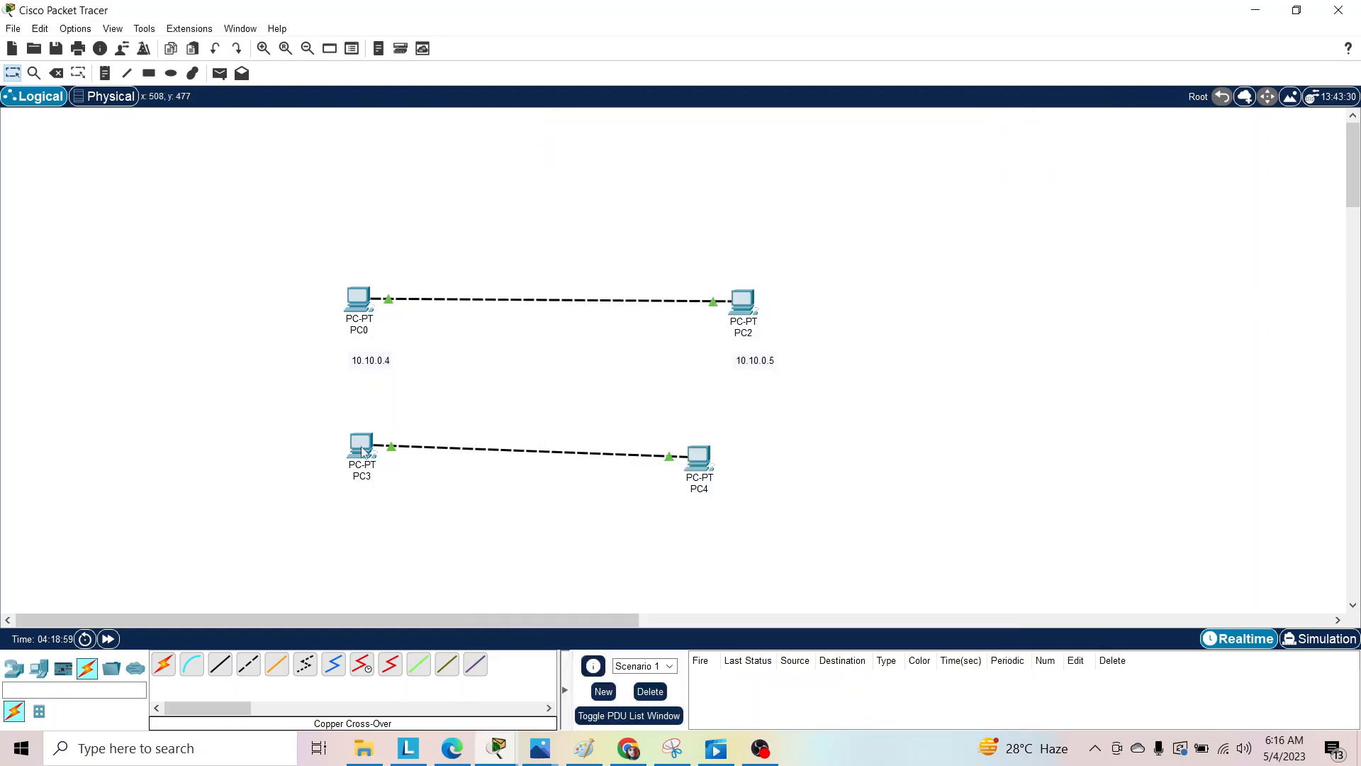
mouse_move(363, 452)
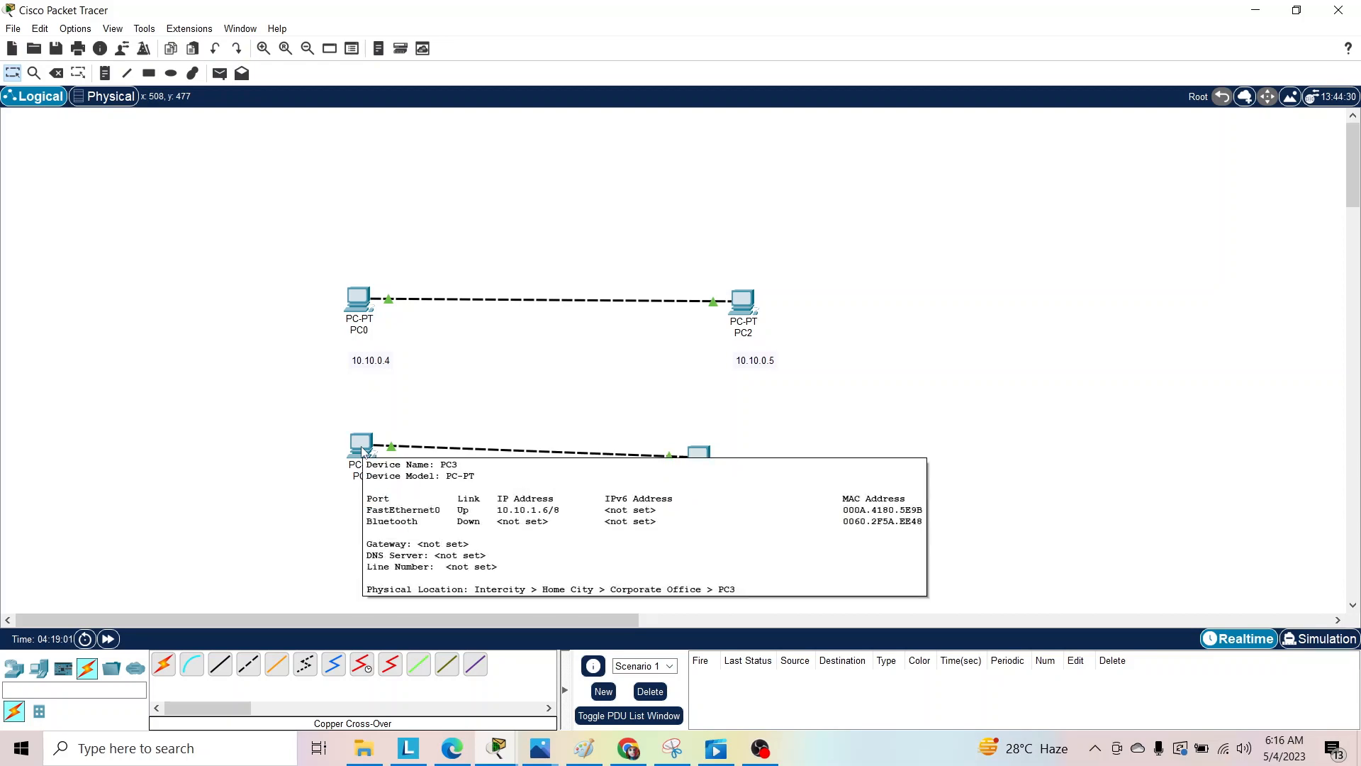
double_click(363, 452)
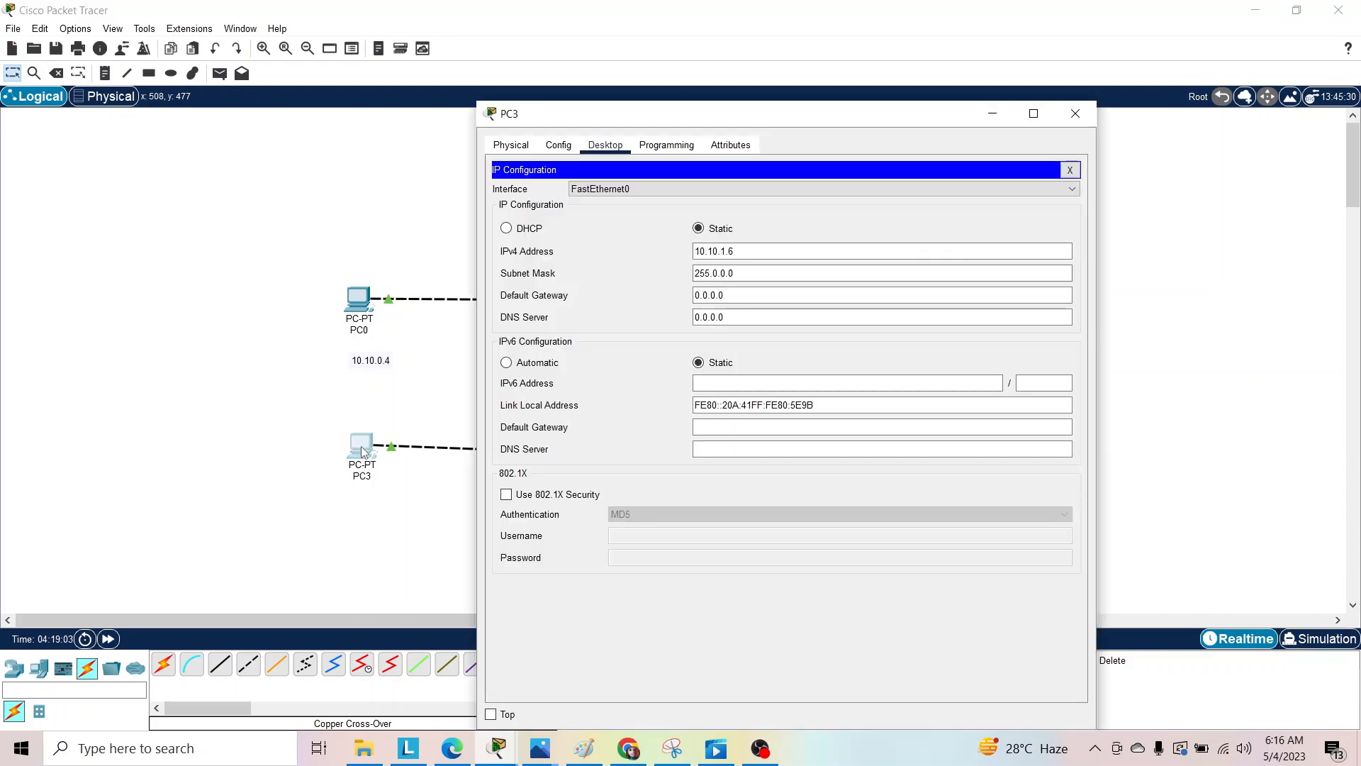
double_click(363, 451)
click(363, 452)
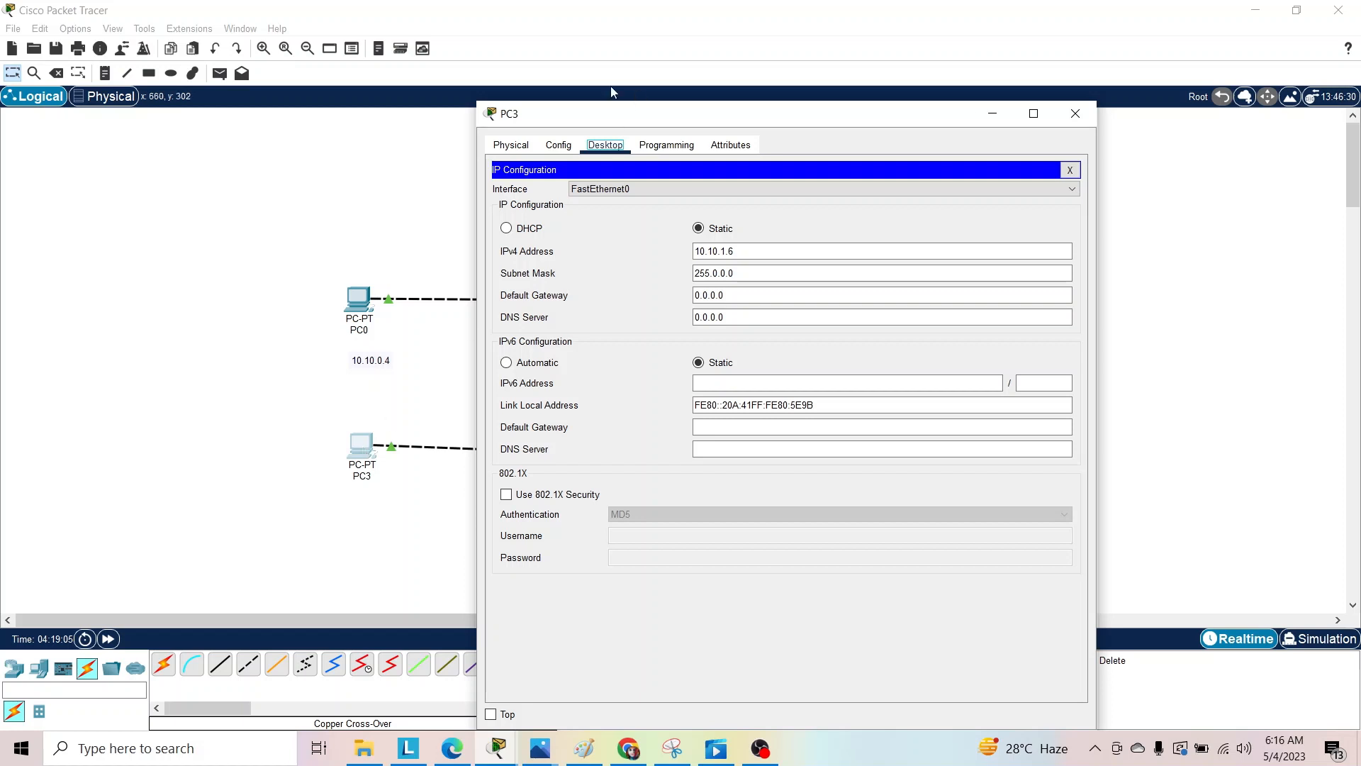
click(512, 145)
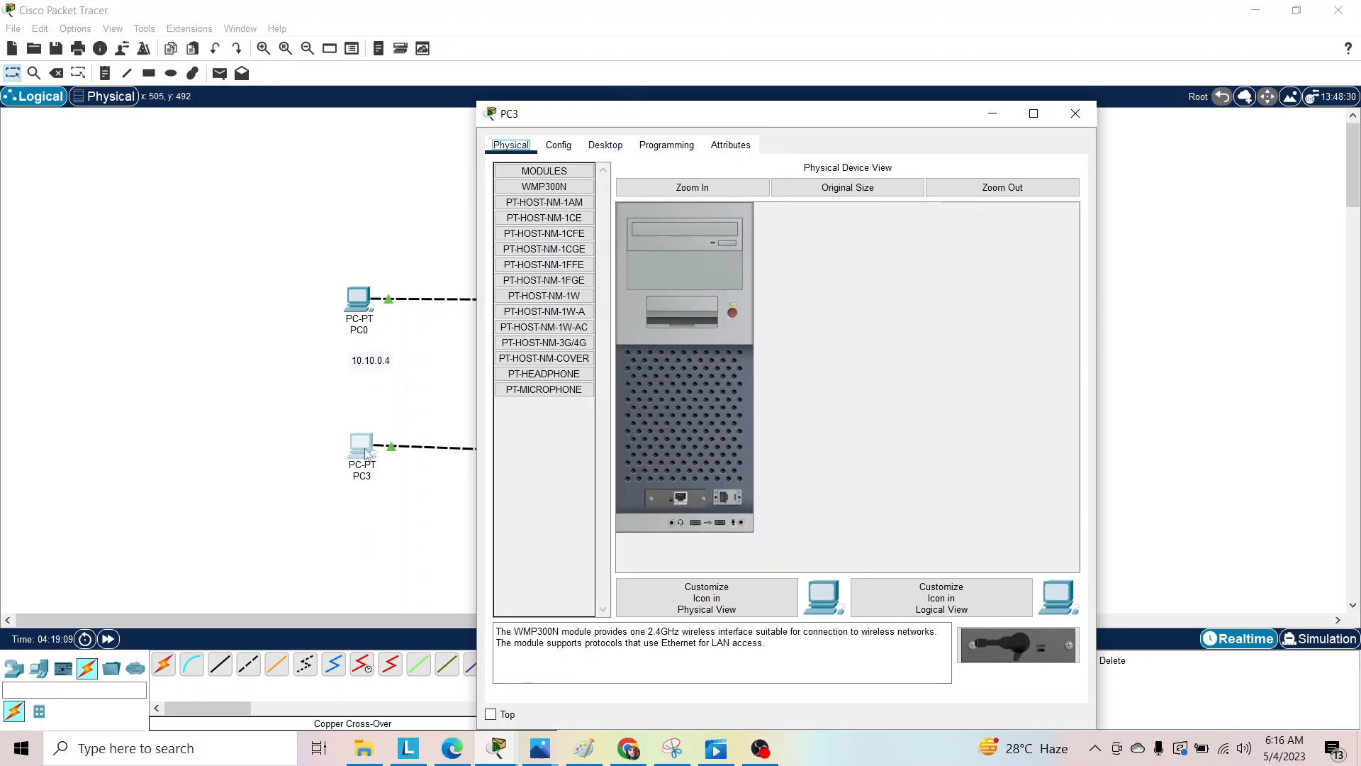
click(618, 143)
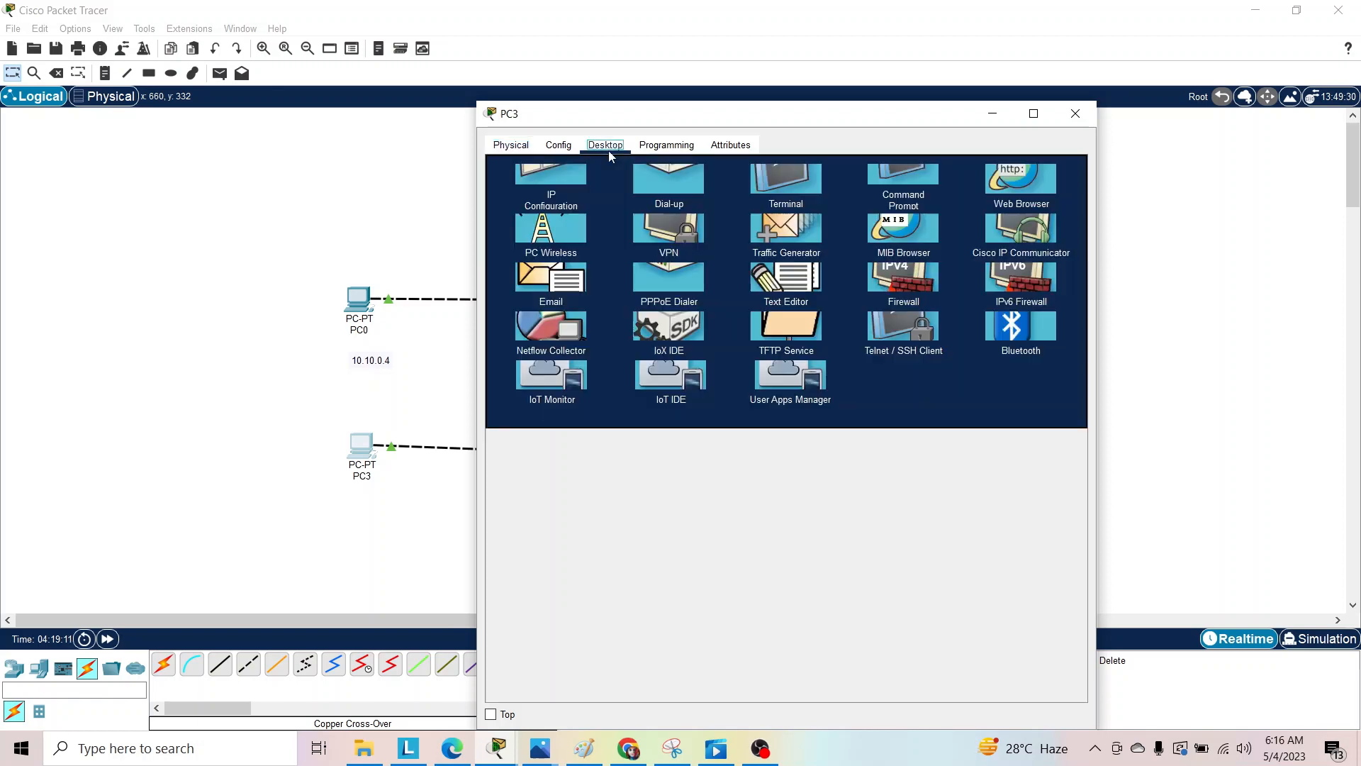
click(608, 171)
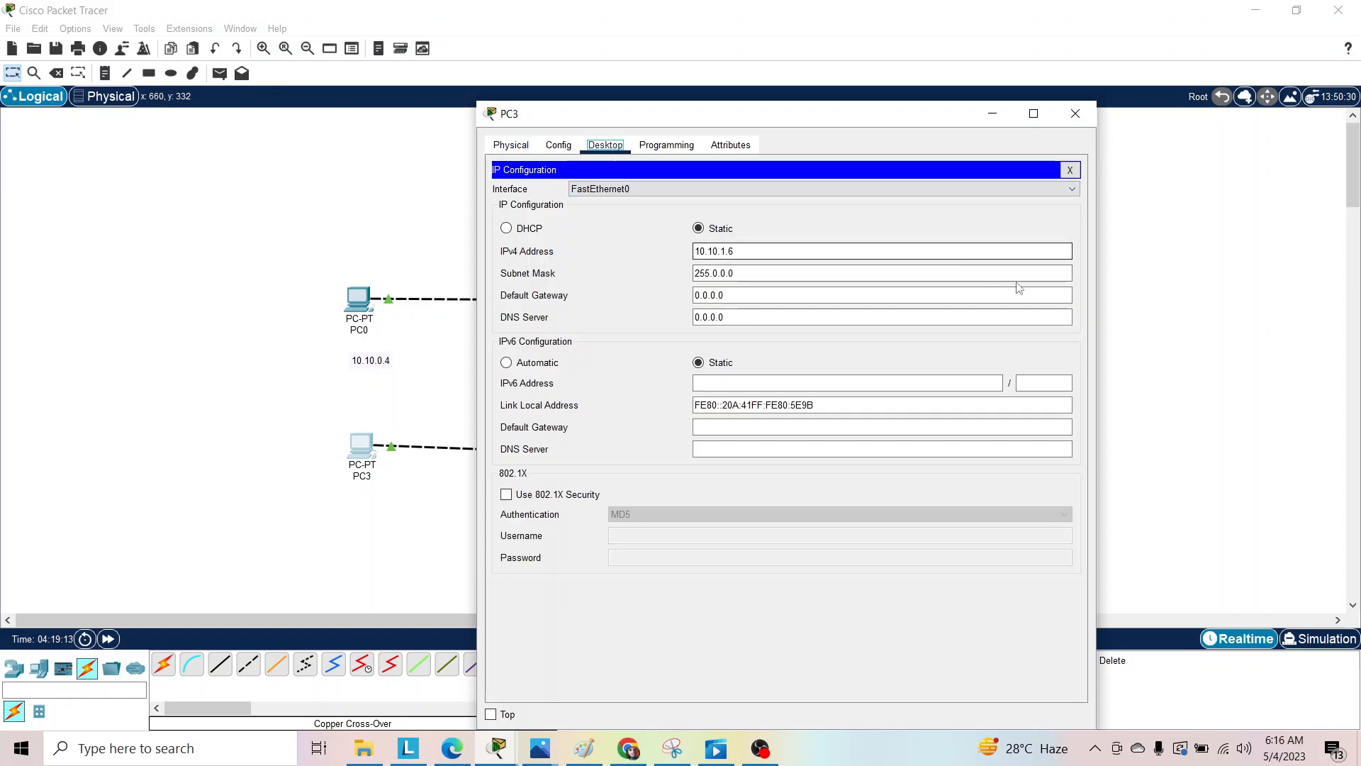
click(731, 249)
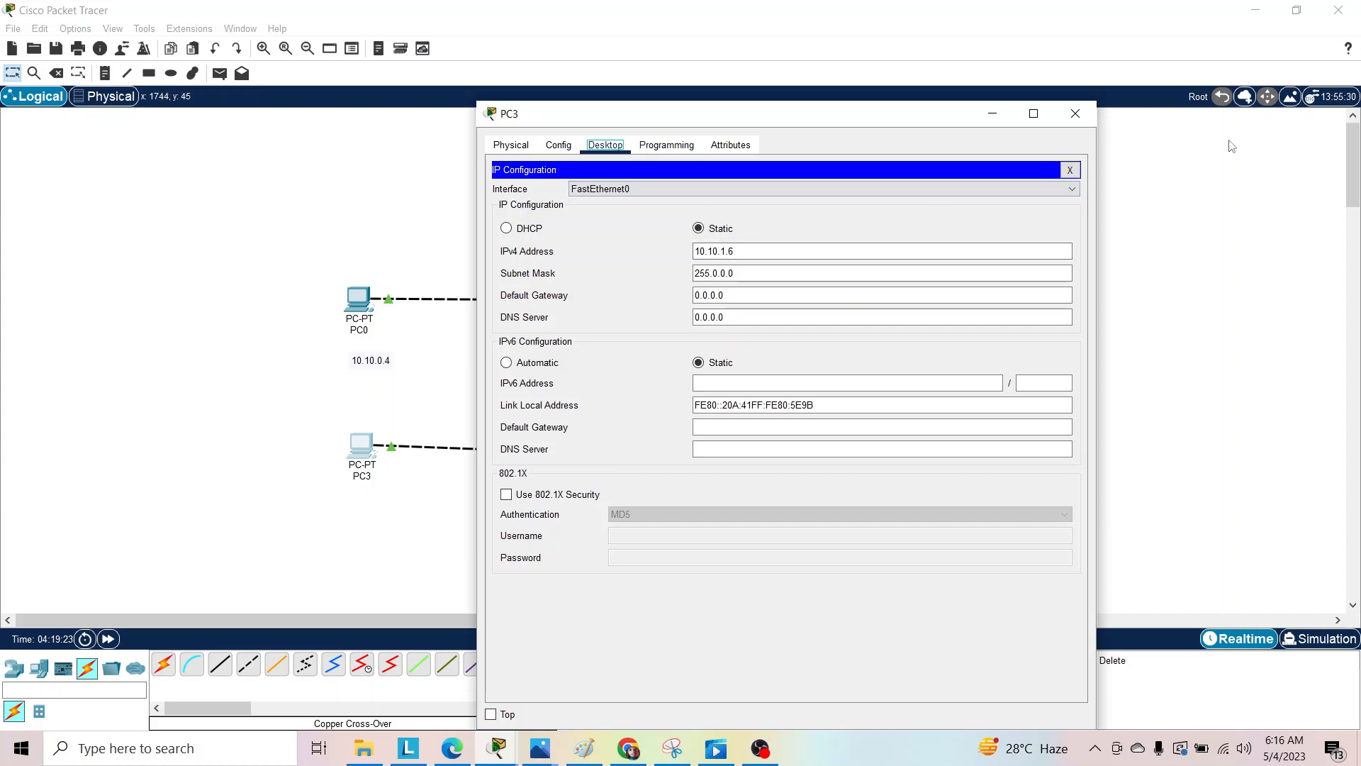
click(1074, 113)
Change PC4's static IPv4 address to 10.10.1.7 in its IP configuration.
click(702, 457)
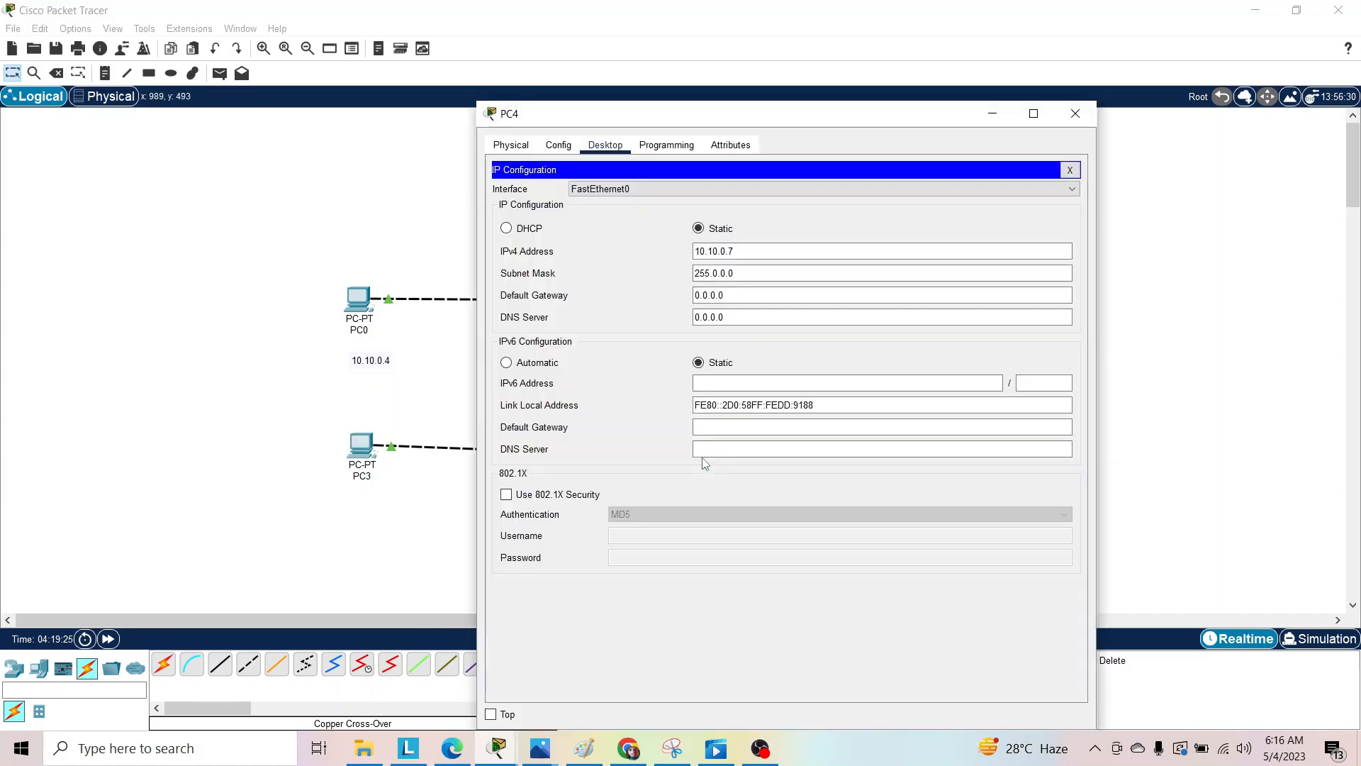
click(729, 252)
key(BackSpace)
key(BackSpace)
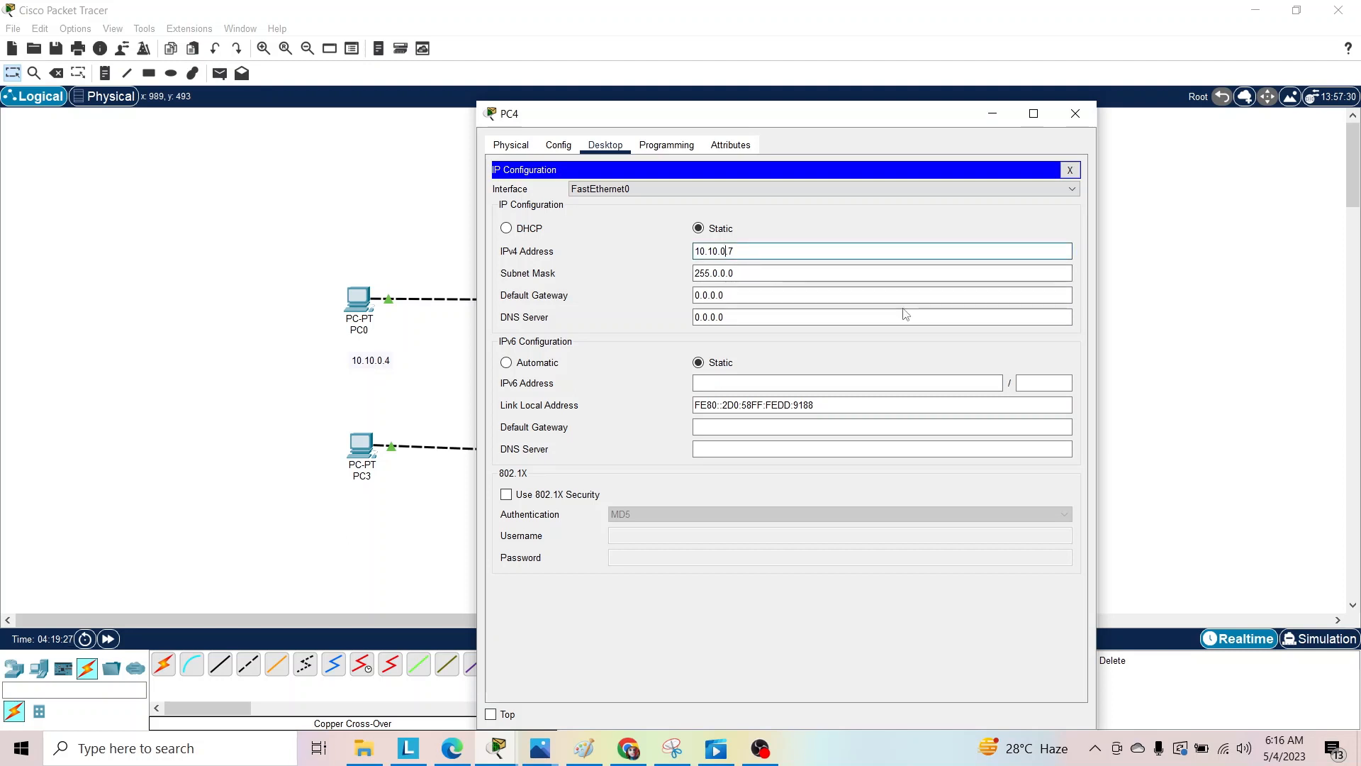
text(1)
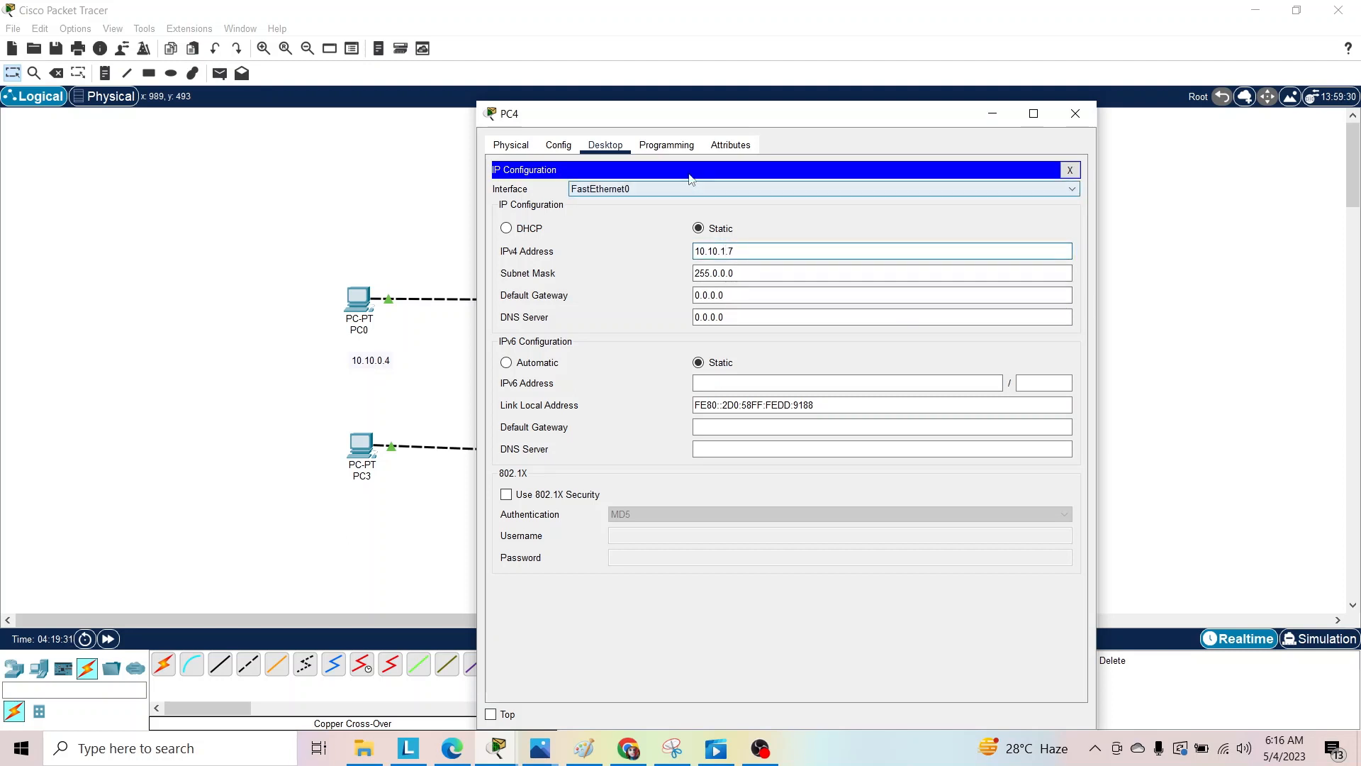
click(673, 148)
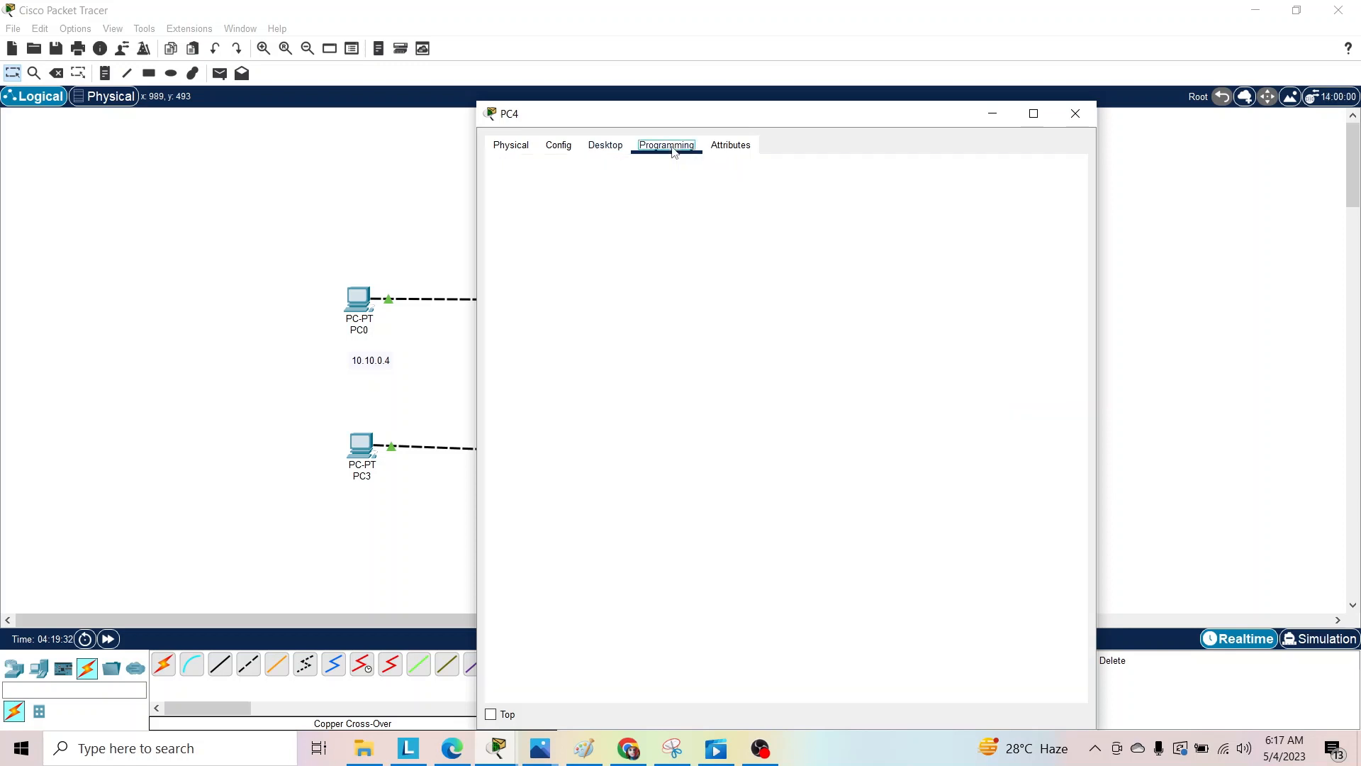
click(611, 146)
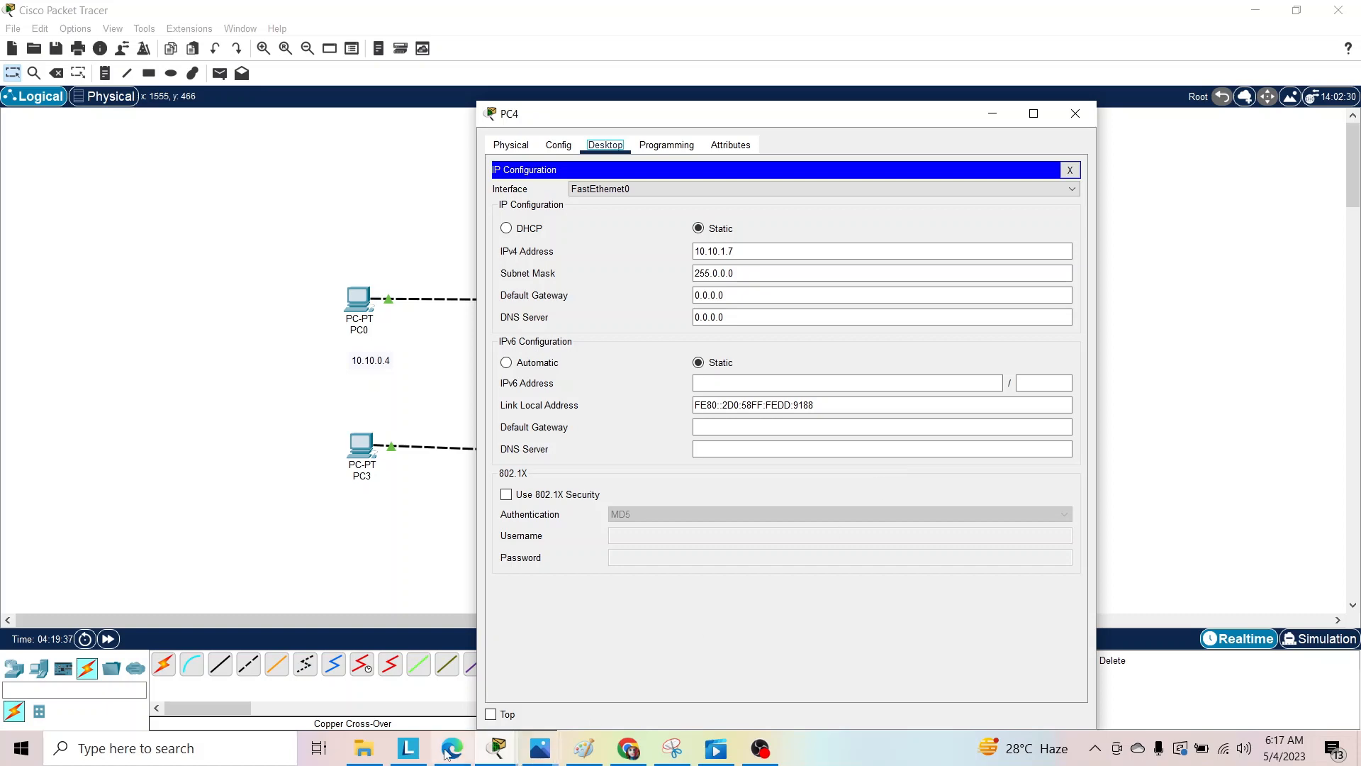
Set the PC4 window to stay on top of other windows.
click(491, 714)
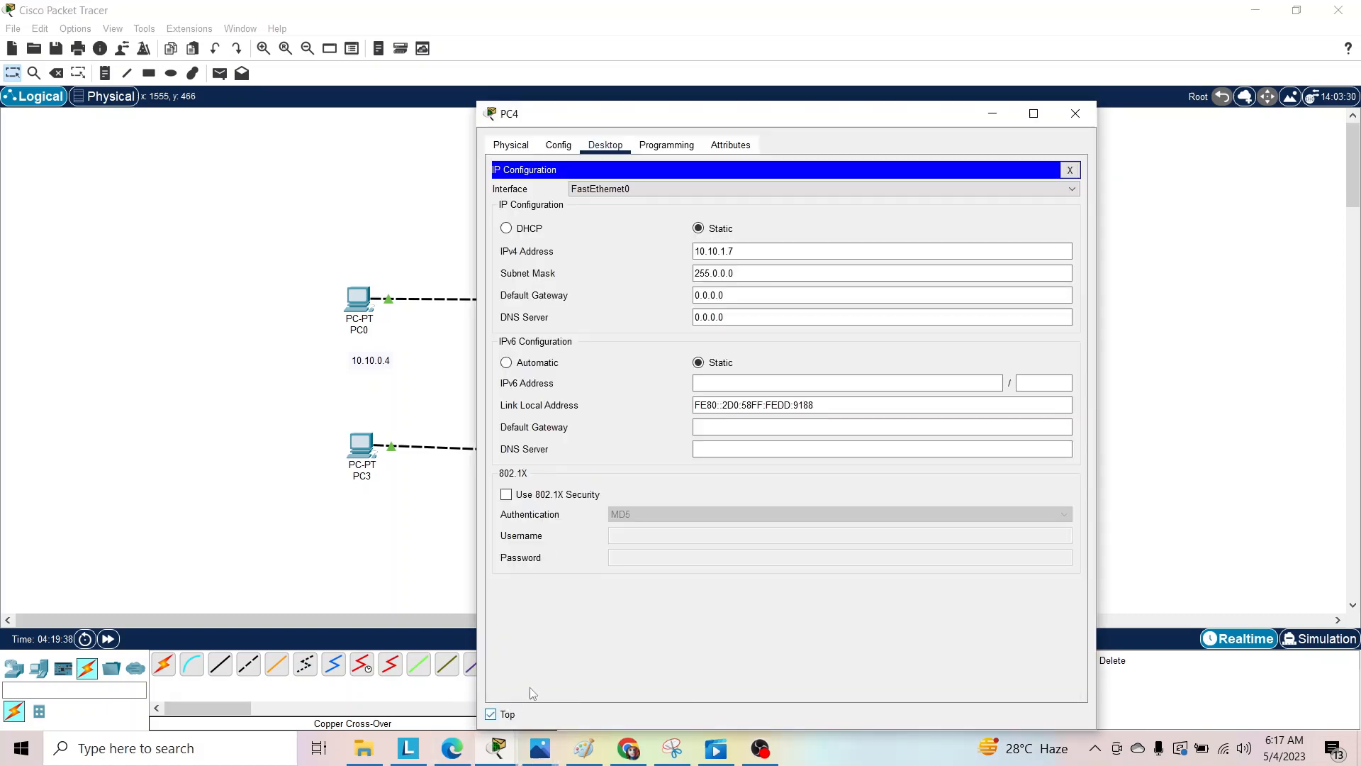
click(494, 716)
click(507, 715)
Run ipconfig in PC4's Command Prompt and highlight the IPv4 address in the output.
click(1070, 170)
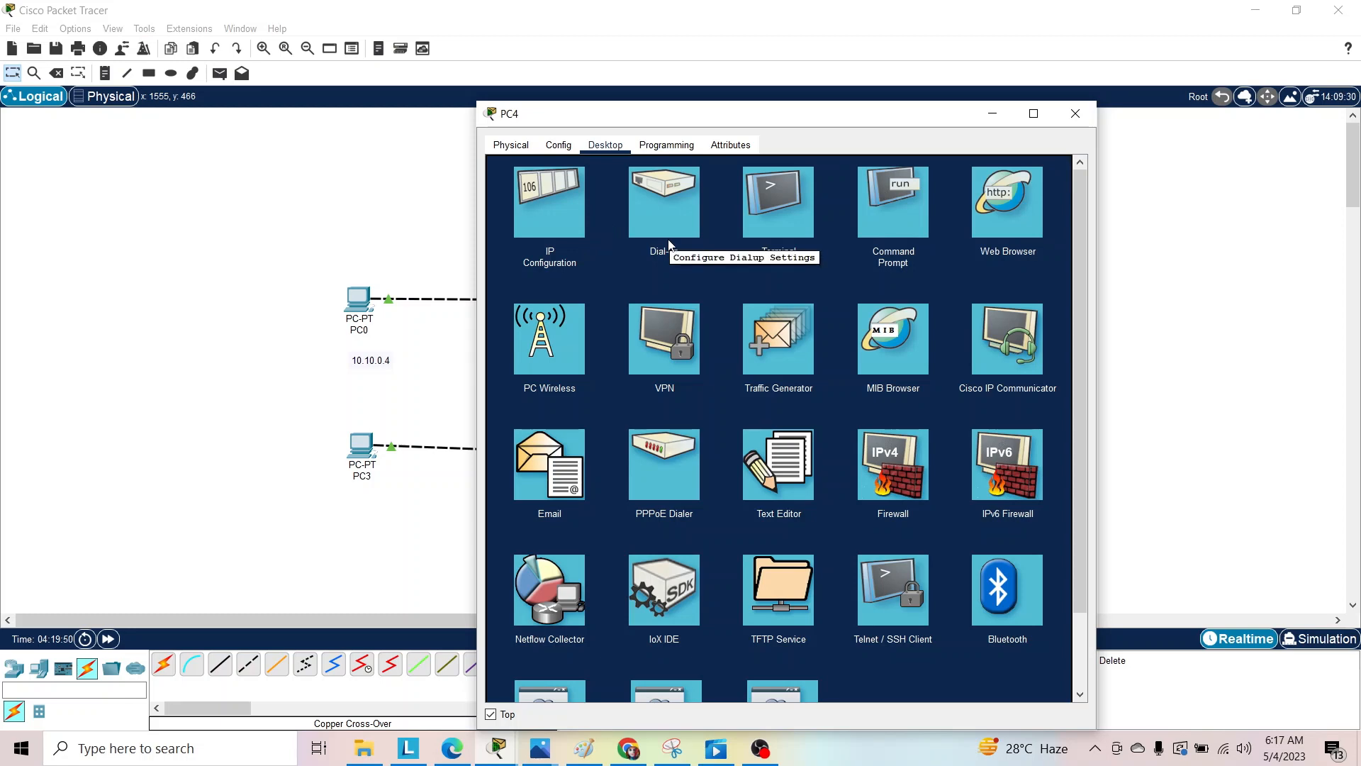
click(895, 214)
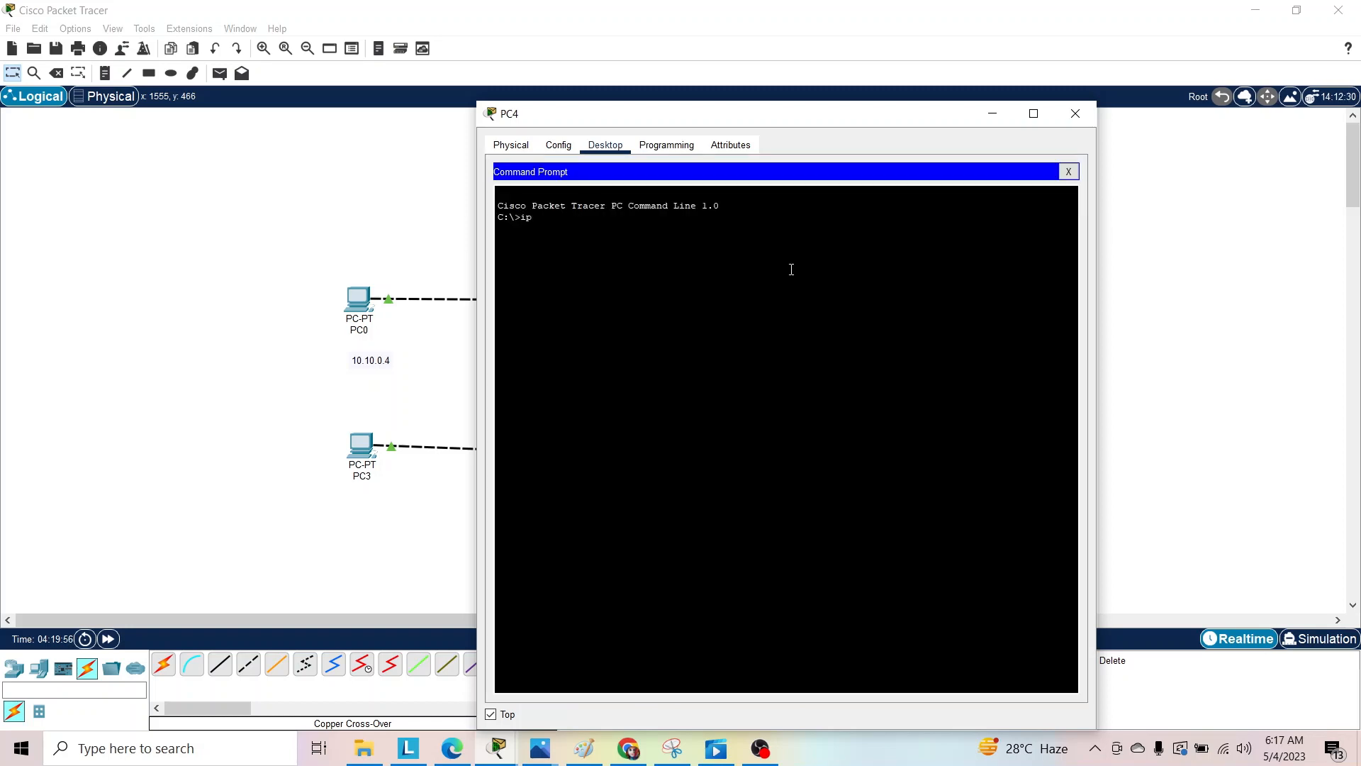
text(ipconfig)
key(Return)
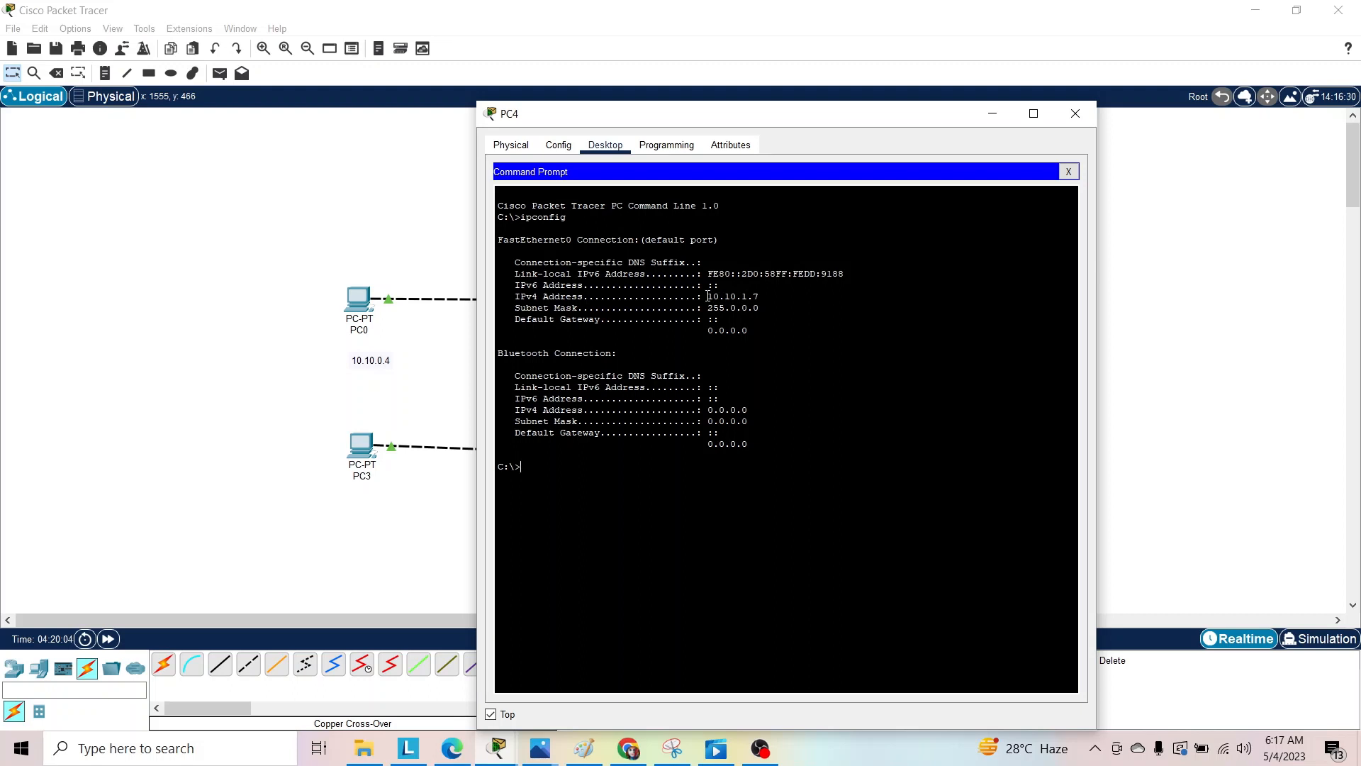
drag(708, 295, 758, 293)
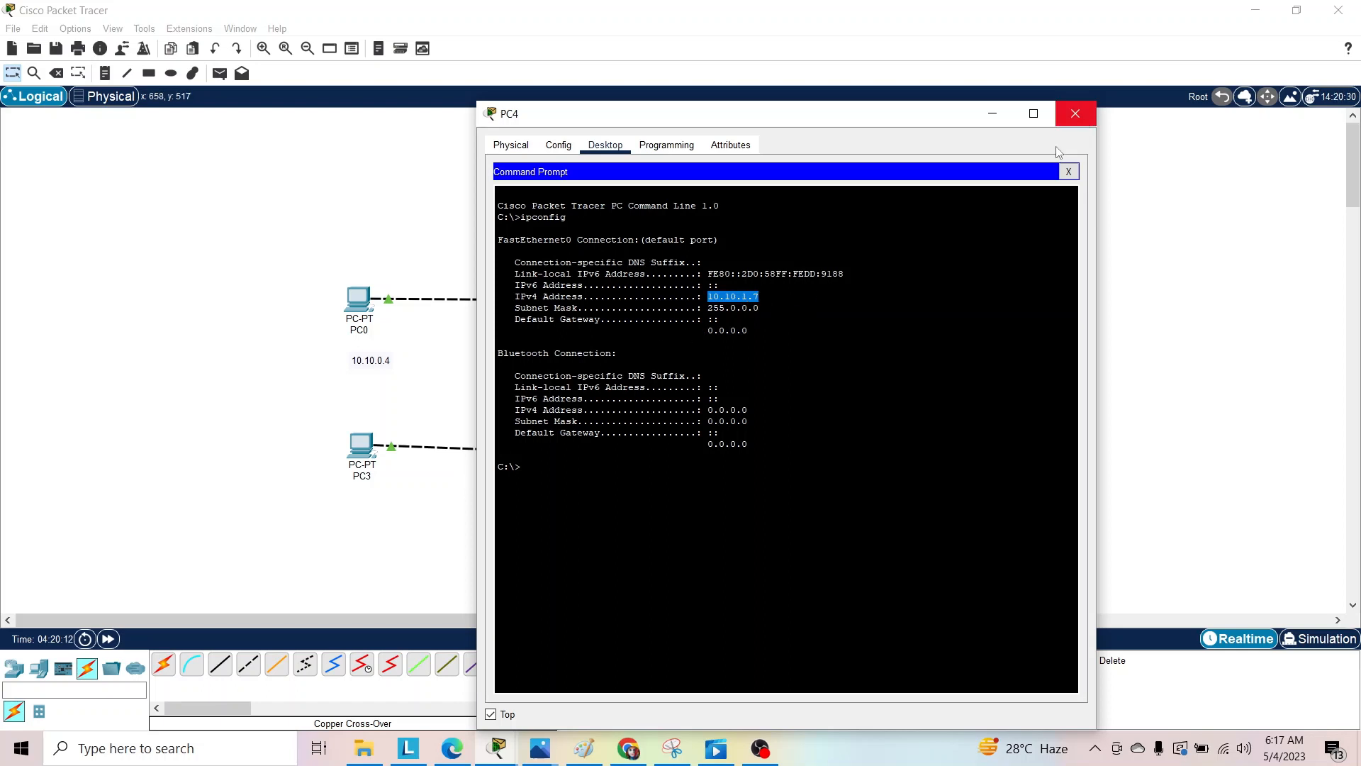
Run ipconfig /all on PC4, highlight the FastEthernet0 physical address, and close the PC4 window.
click(558, 467)
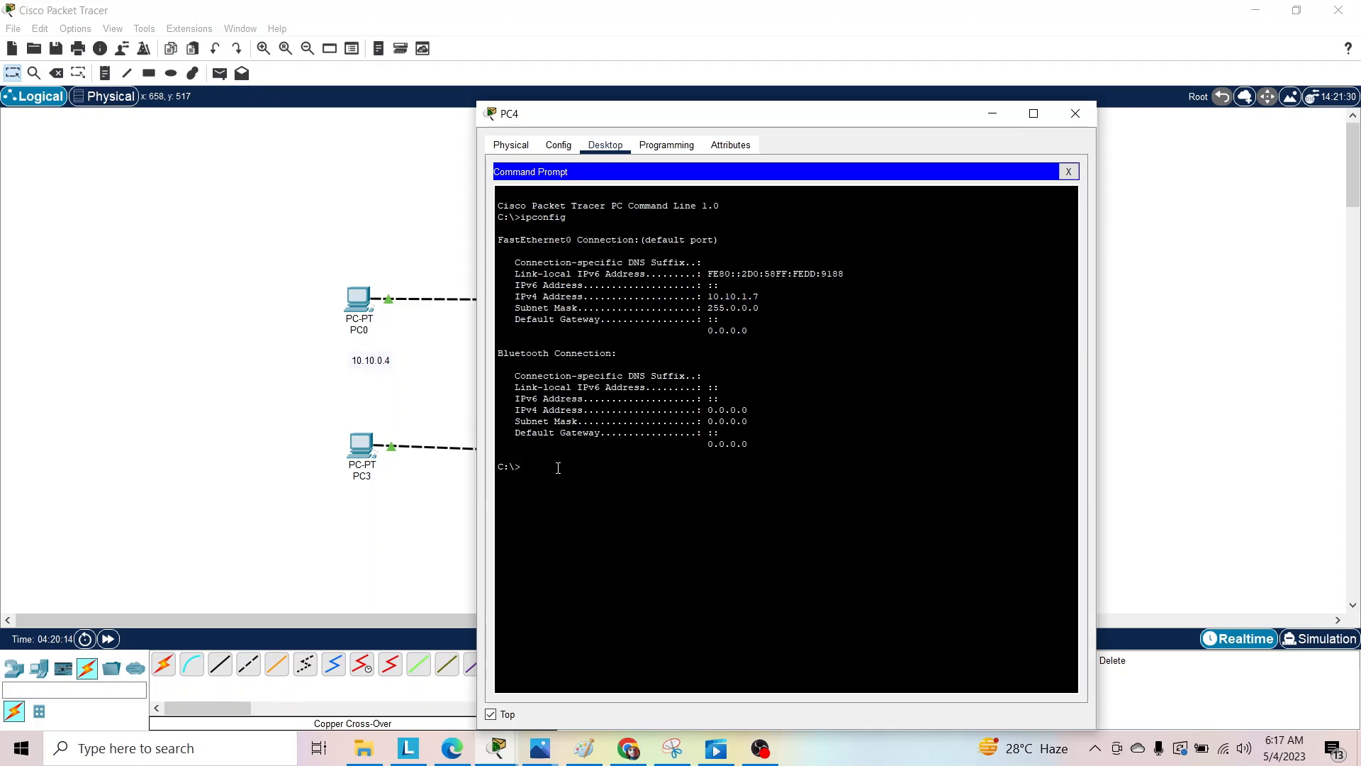
text(ip)
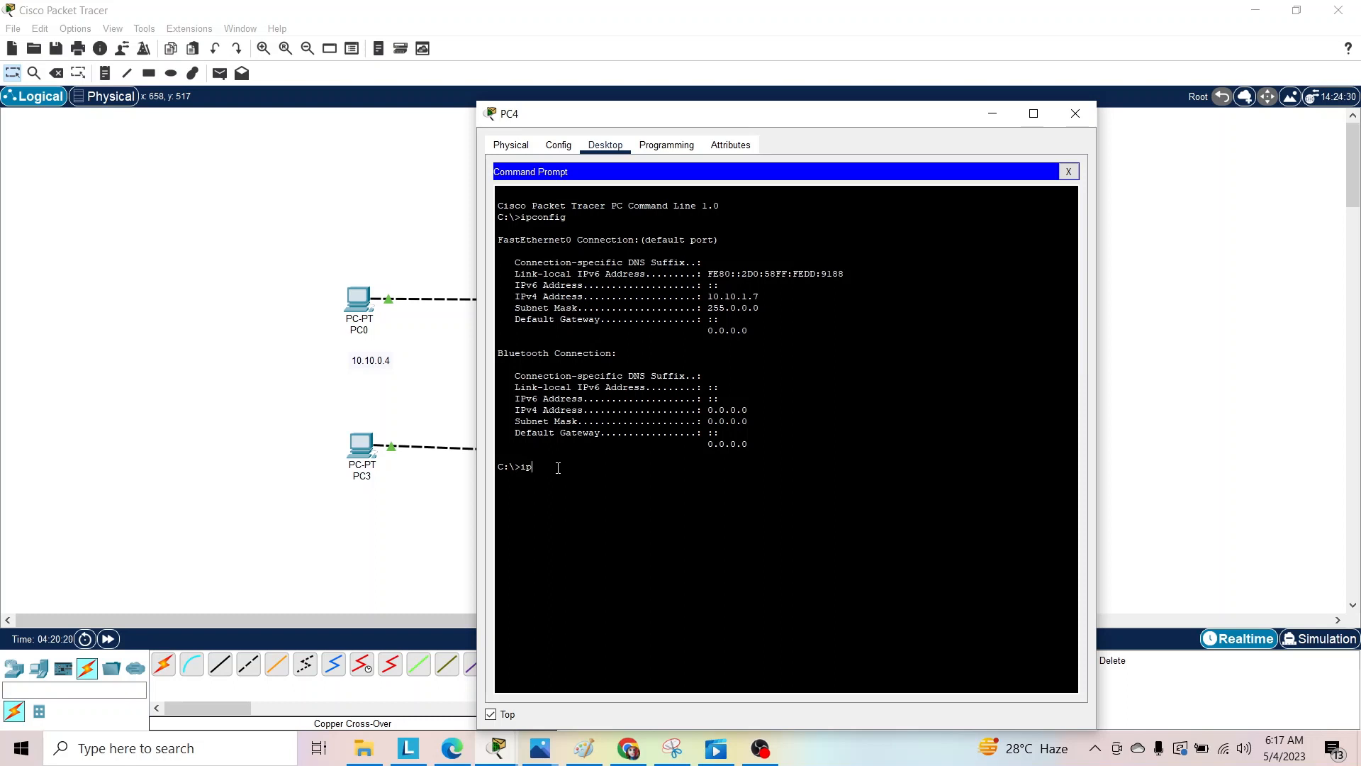
text(config /all)
key(Return)
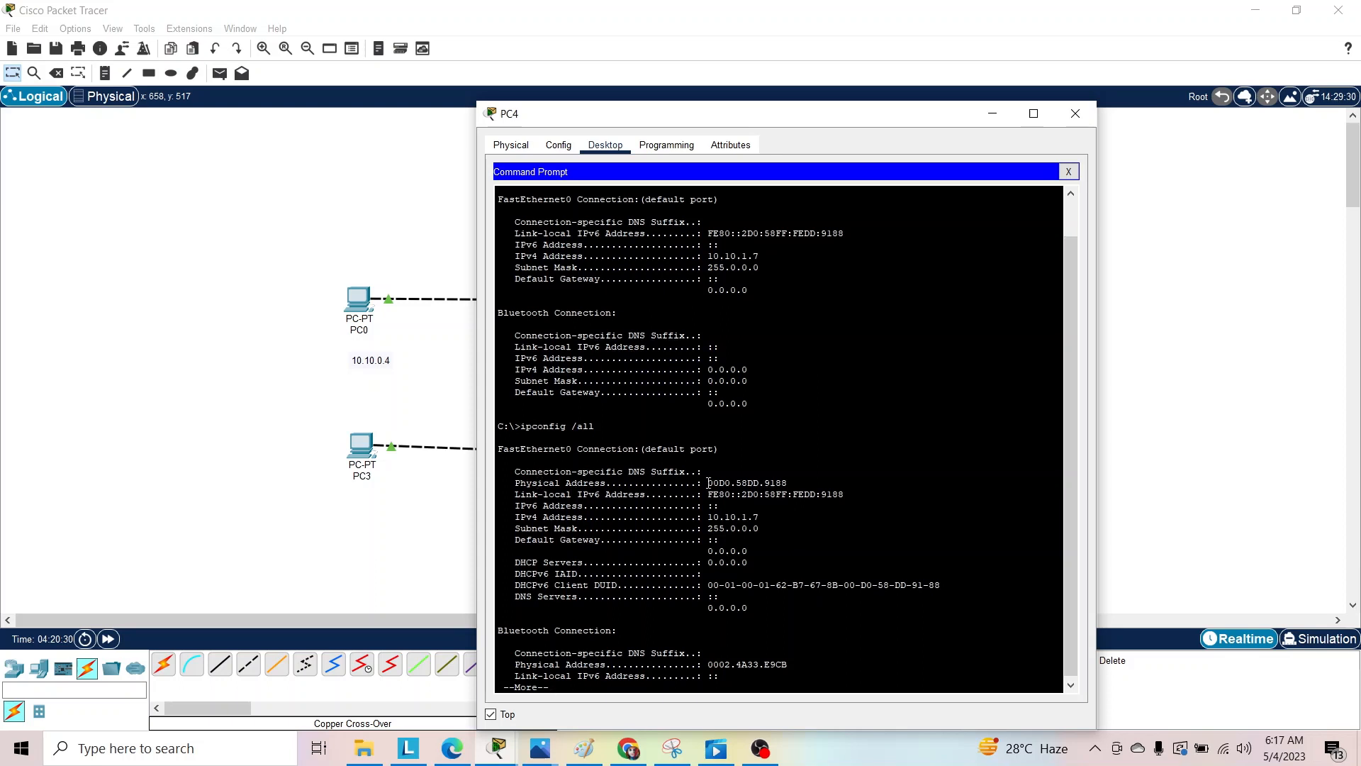
drag(706, 483, 803, 482)
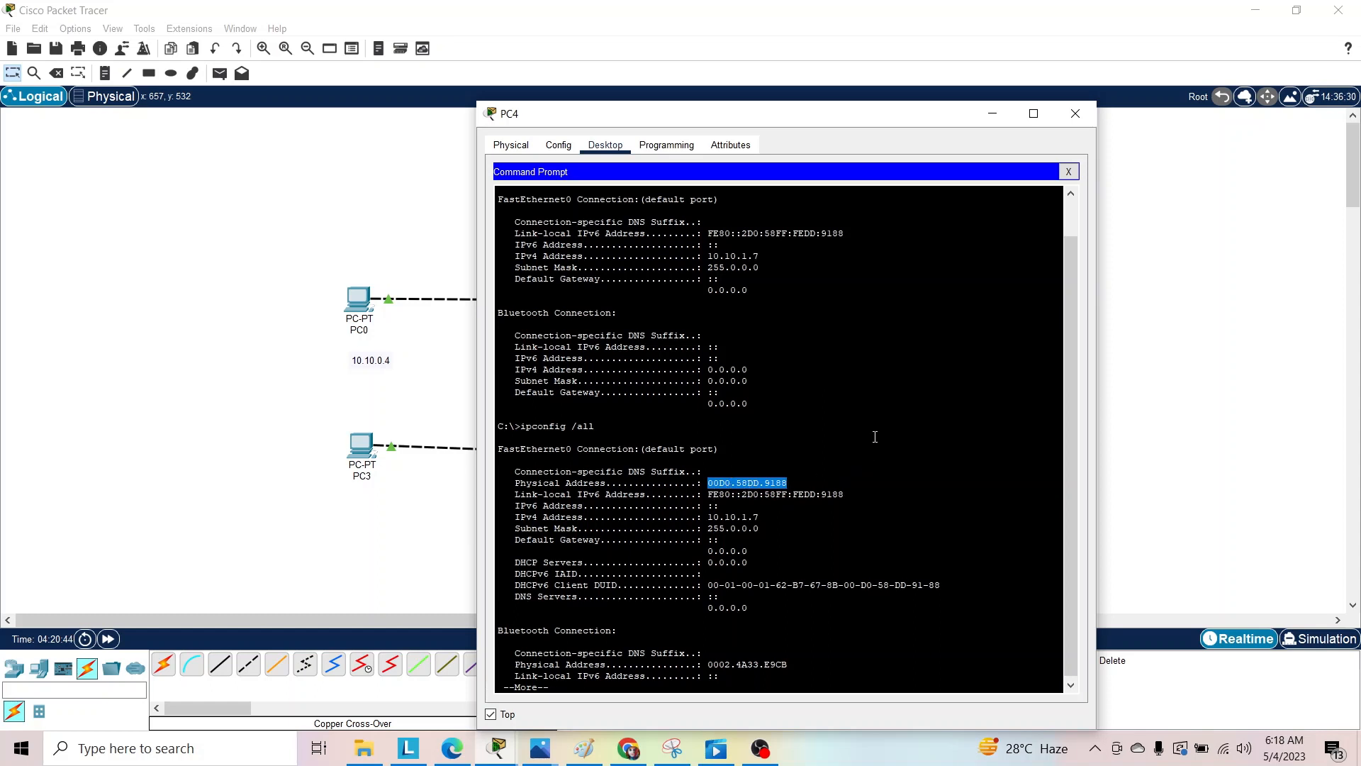
click(1075, 113)
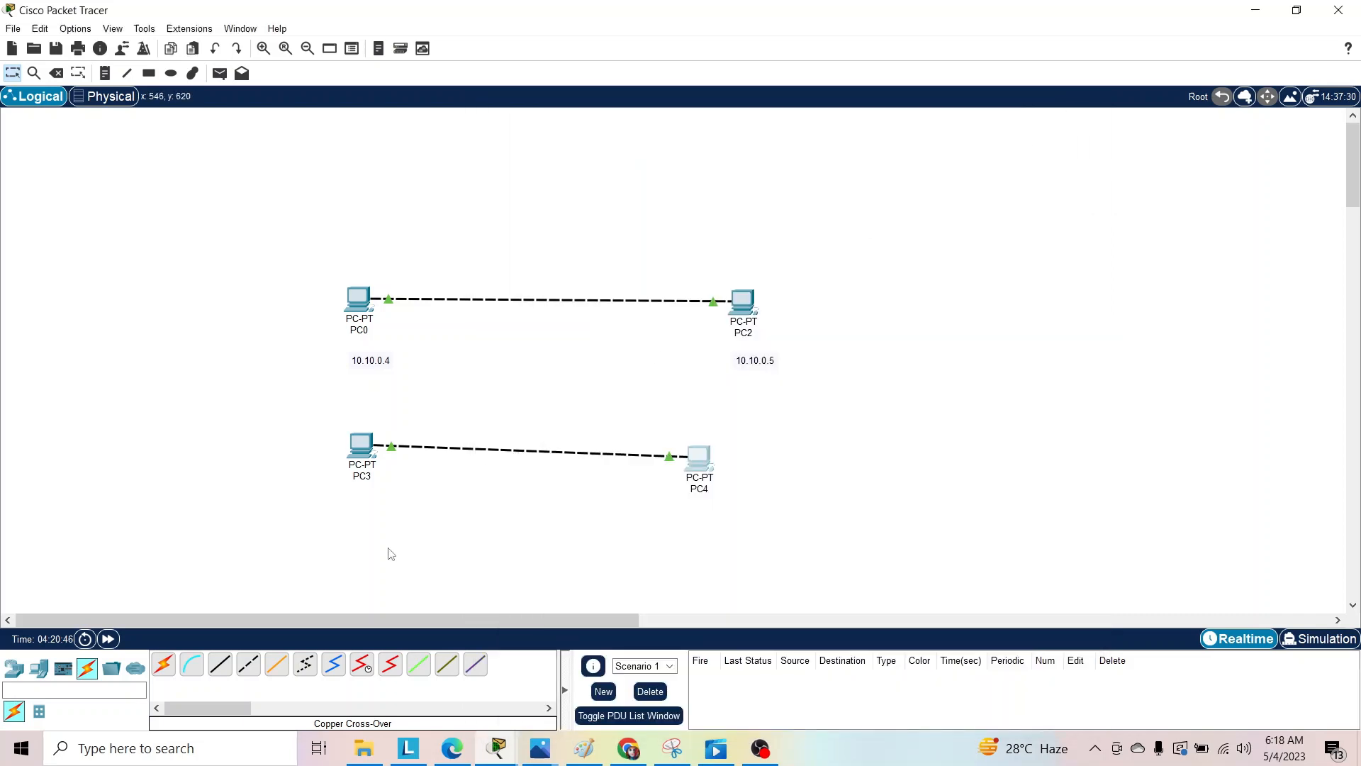
Run ipconfig in PC3's Command Prompt and highlight the IPv4 address in the output.
click(369, 456)
click(876, 207)
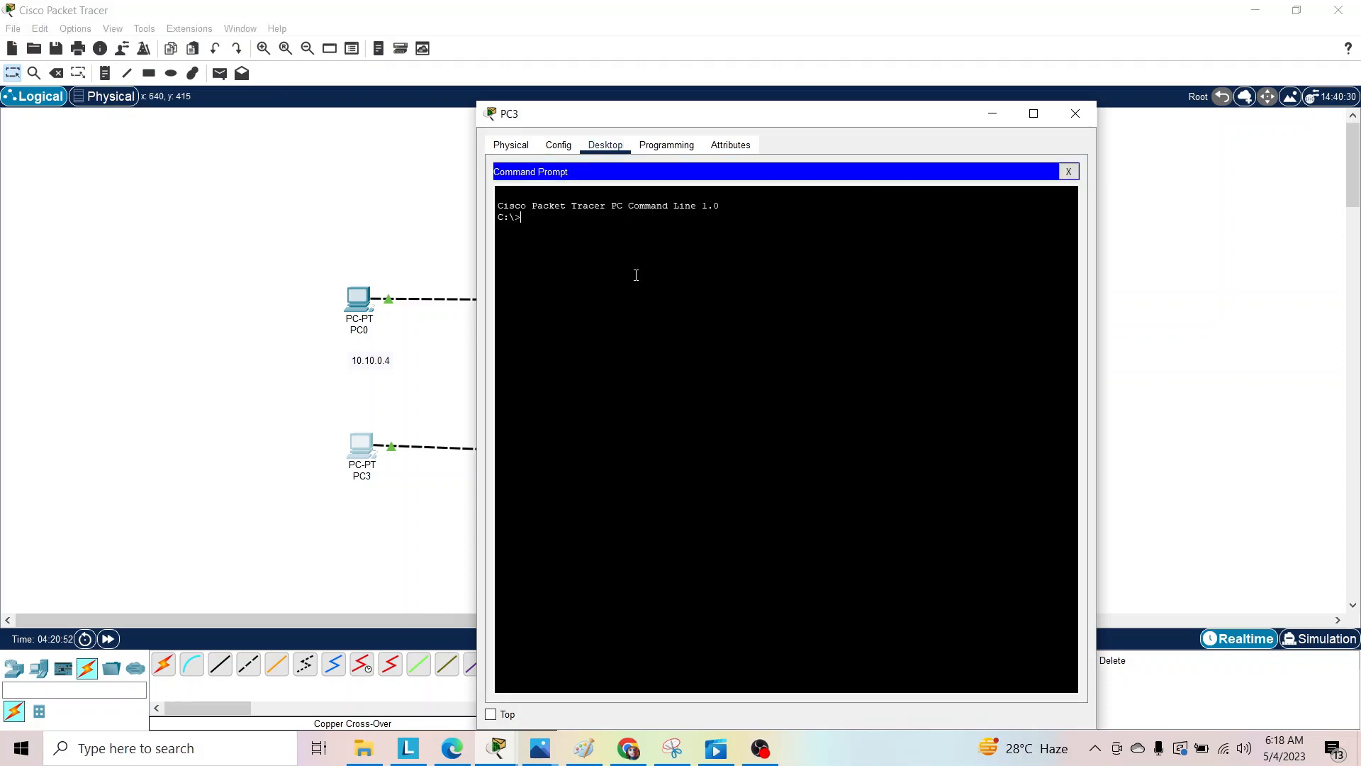
text(ipconfig)
key(Return)
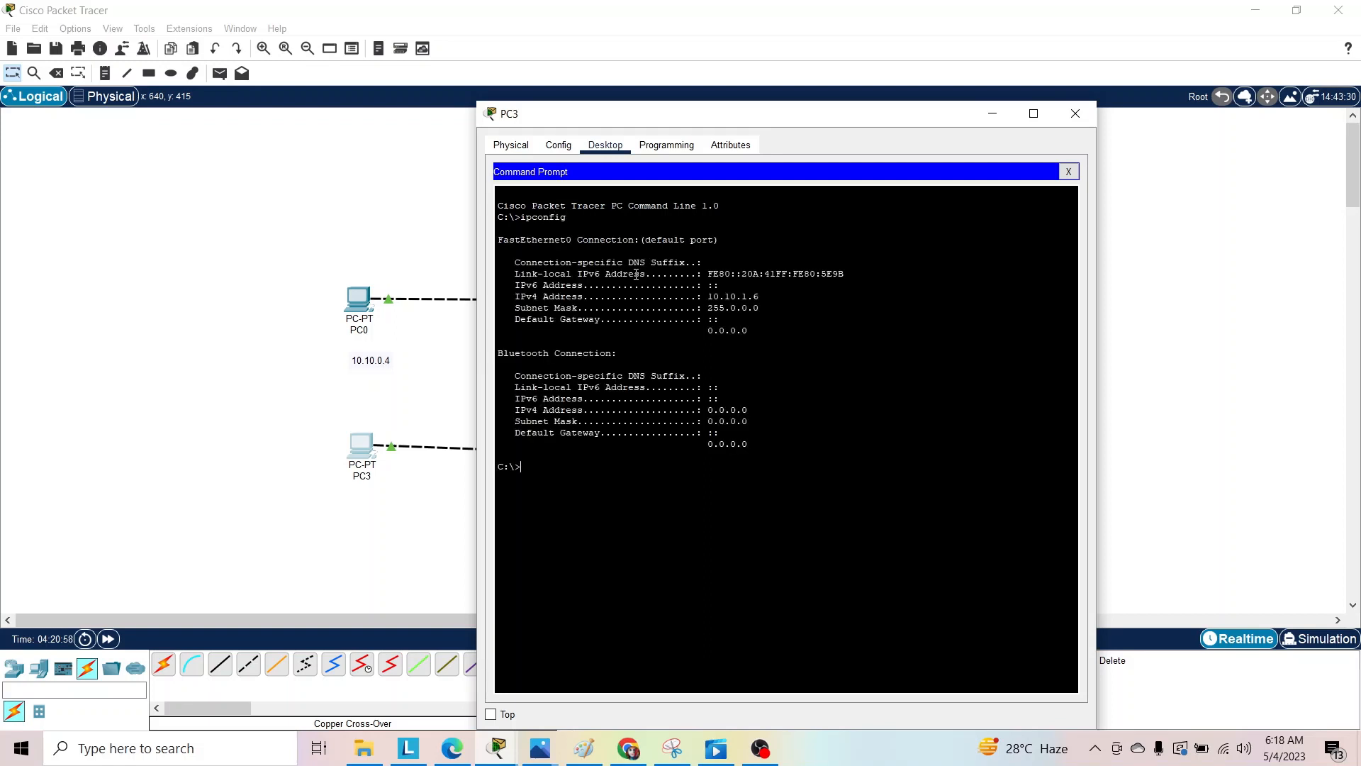
drag(707, 296, 768, 301)
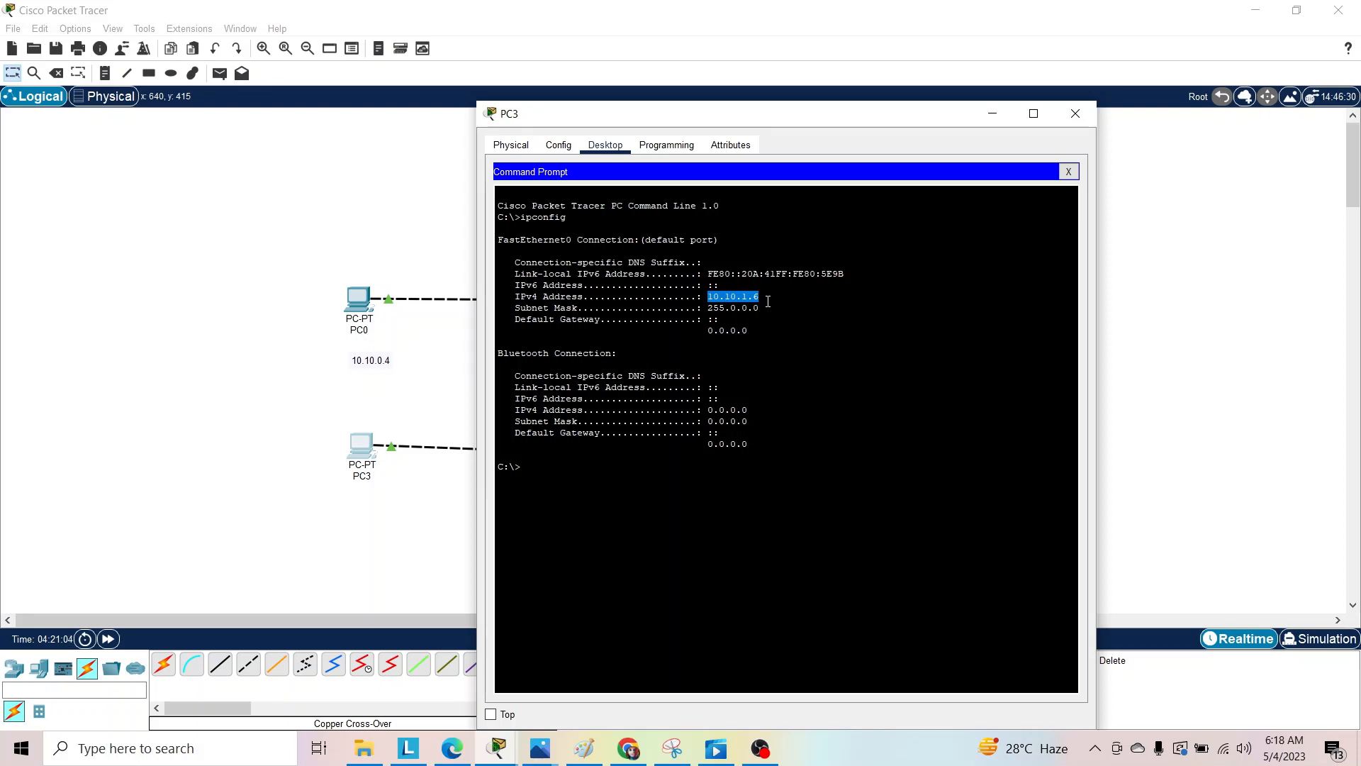
Try to list PC3's full network configuration with the command ipconfig all/.
click(579, 457)
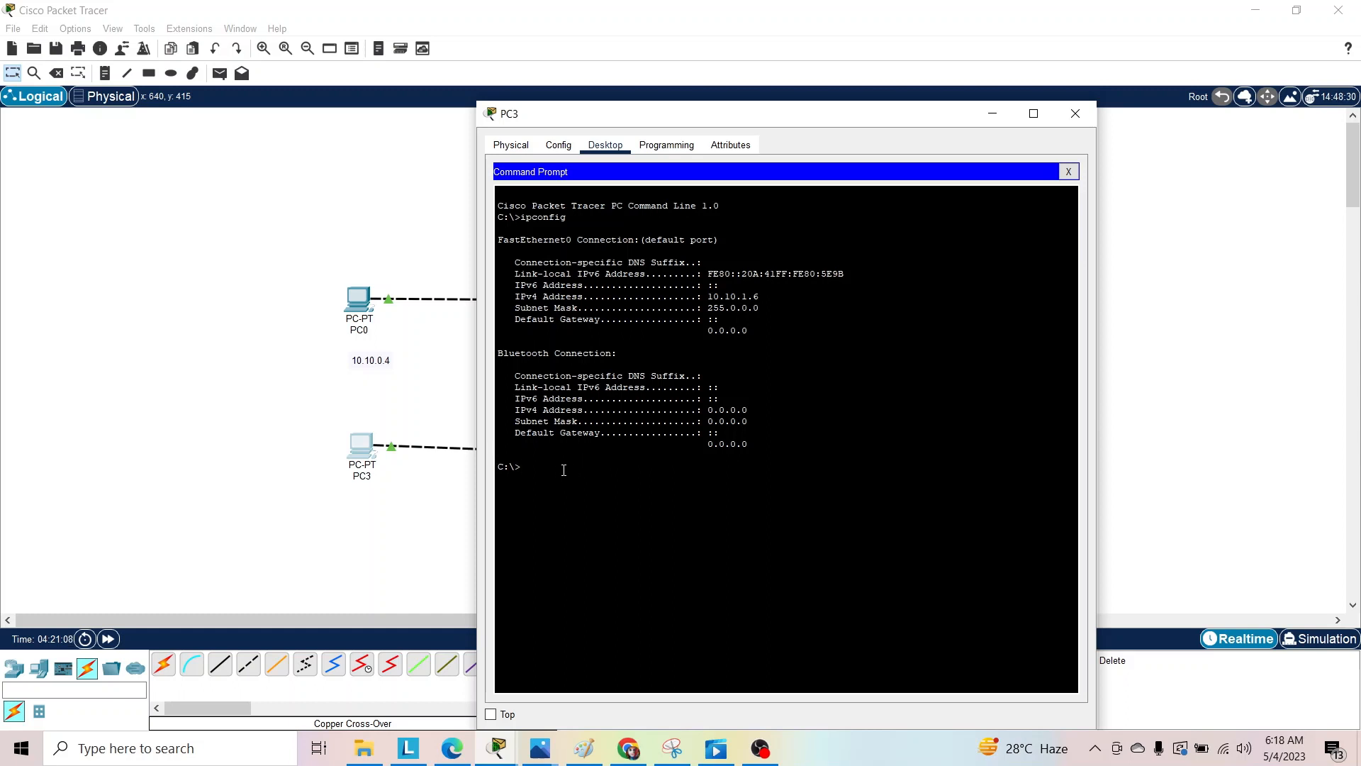
text(ipconfig all/)
key(Return)
Run ipconfig /all on PC3, highlight the FastEthernet0 physical address, and interrupt the paged output.
text(ip)
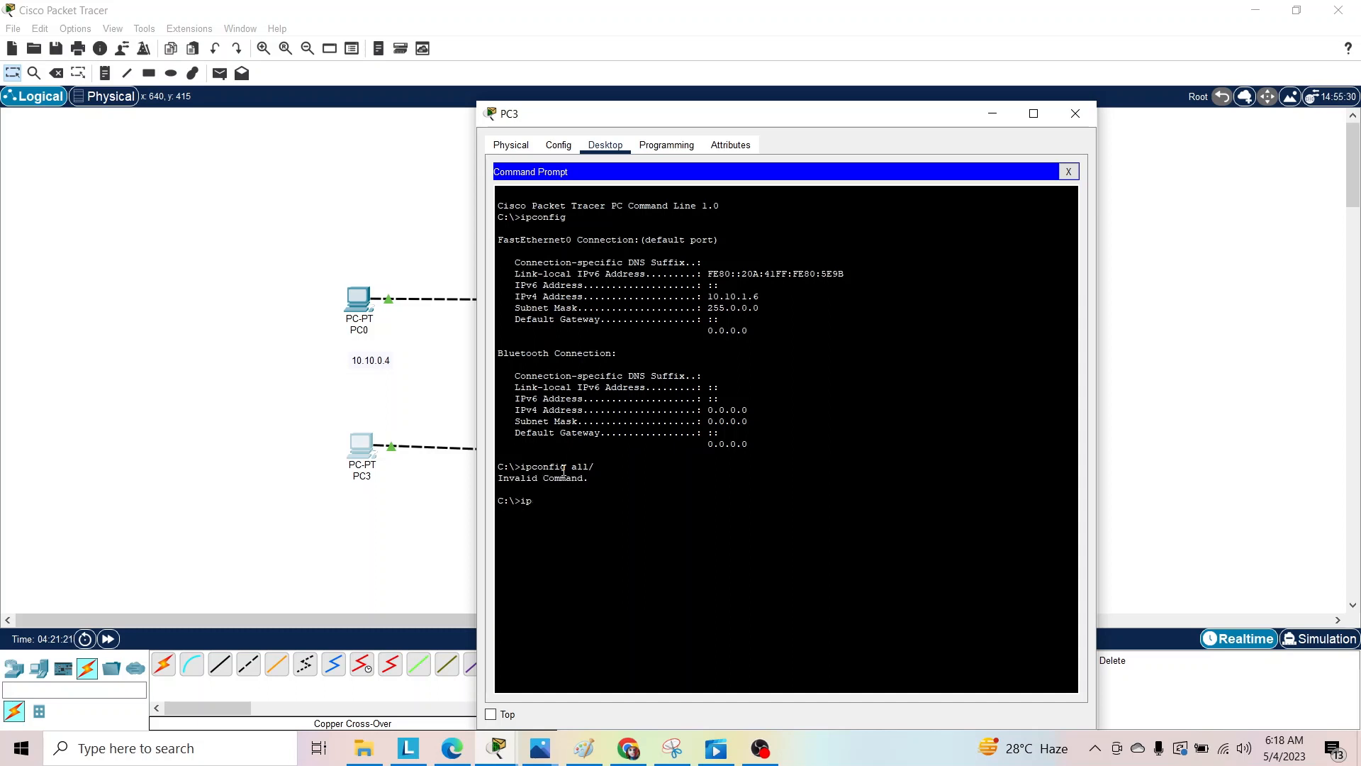
text(config)
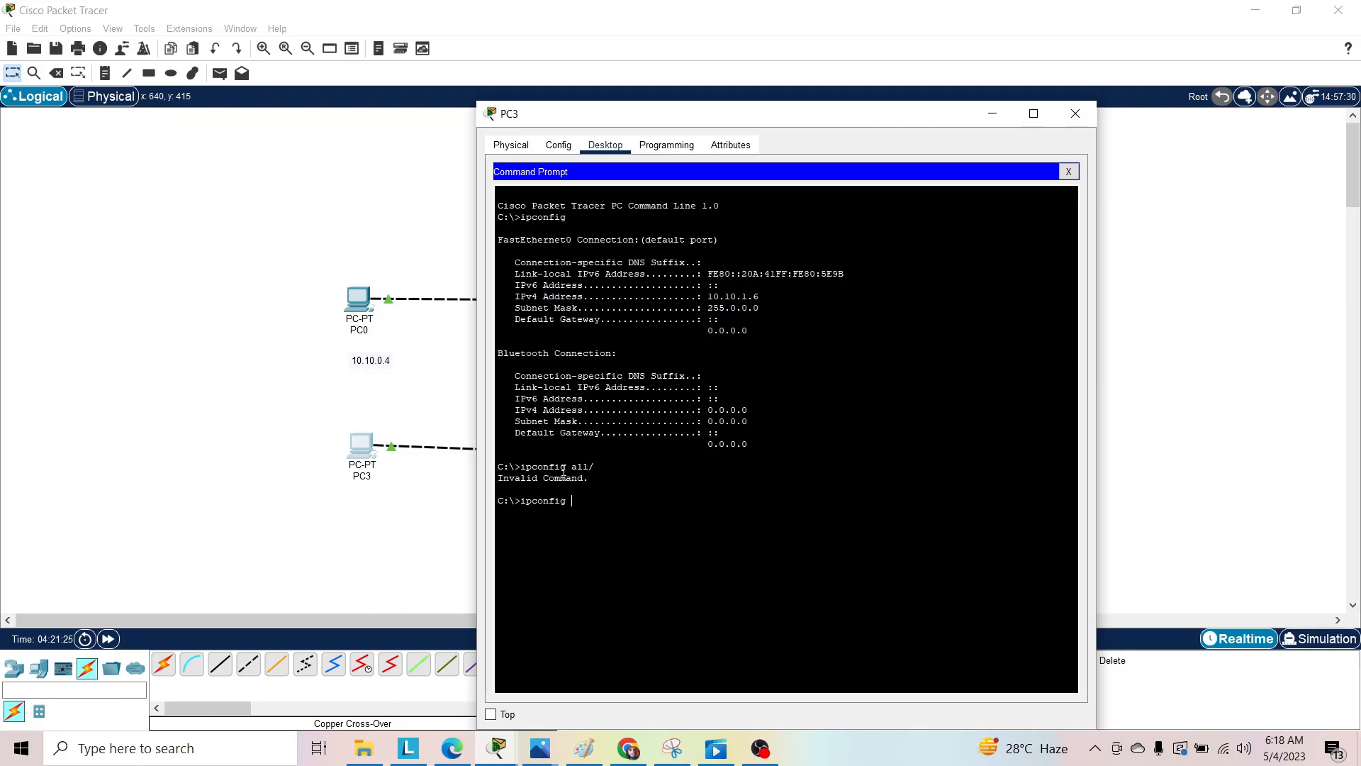
text( /all)
key(Return)
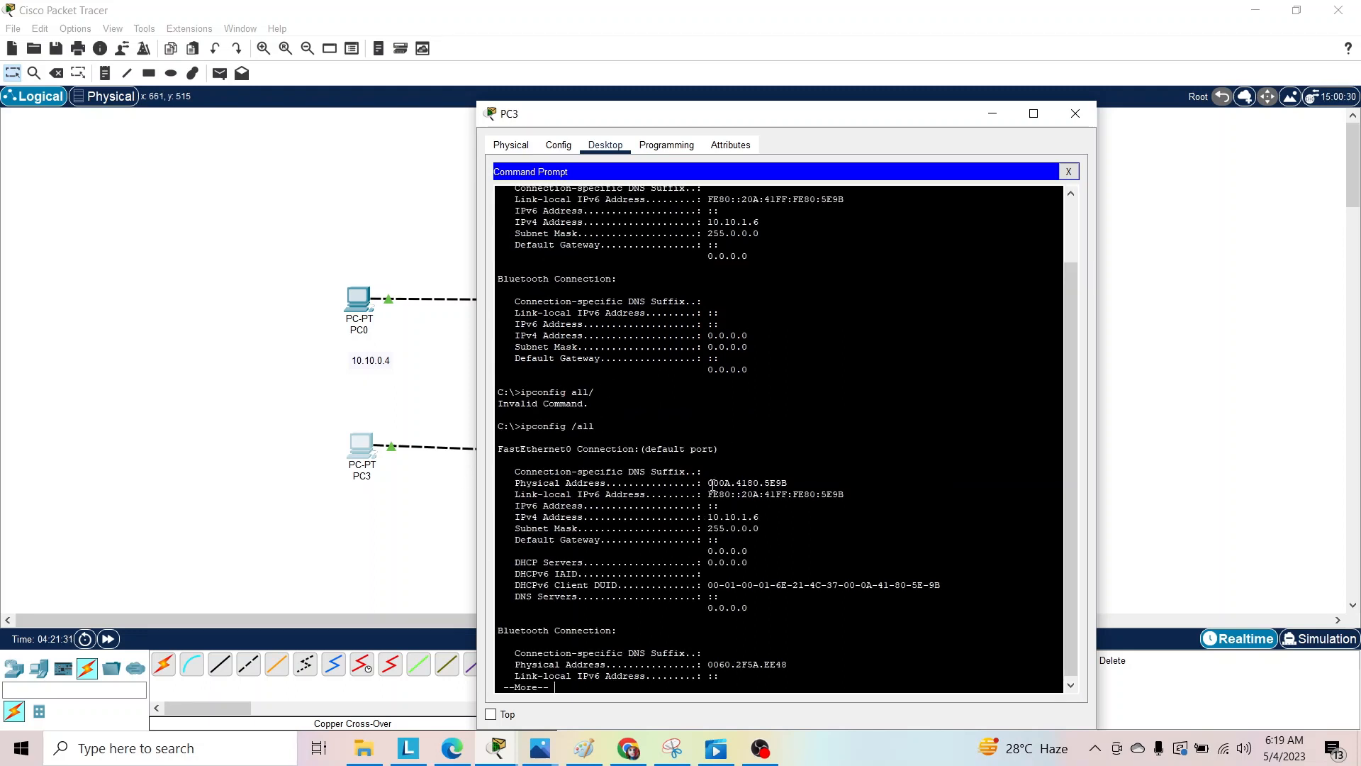
drag(708, 483, 787, 483)
scroll(847, 476, down, 1)
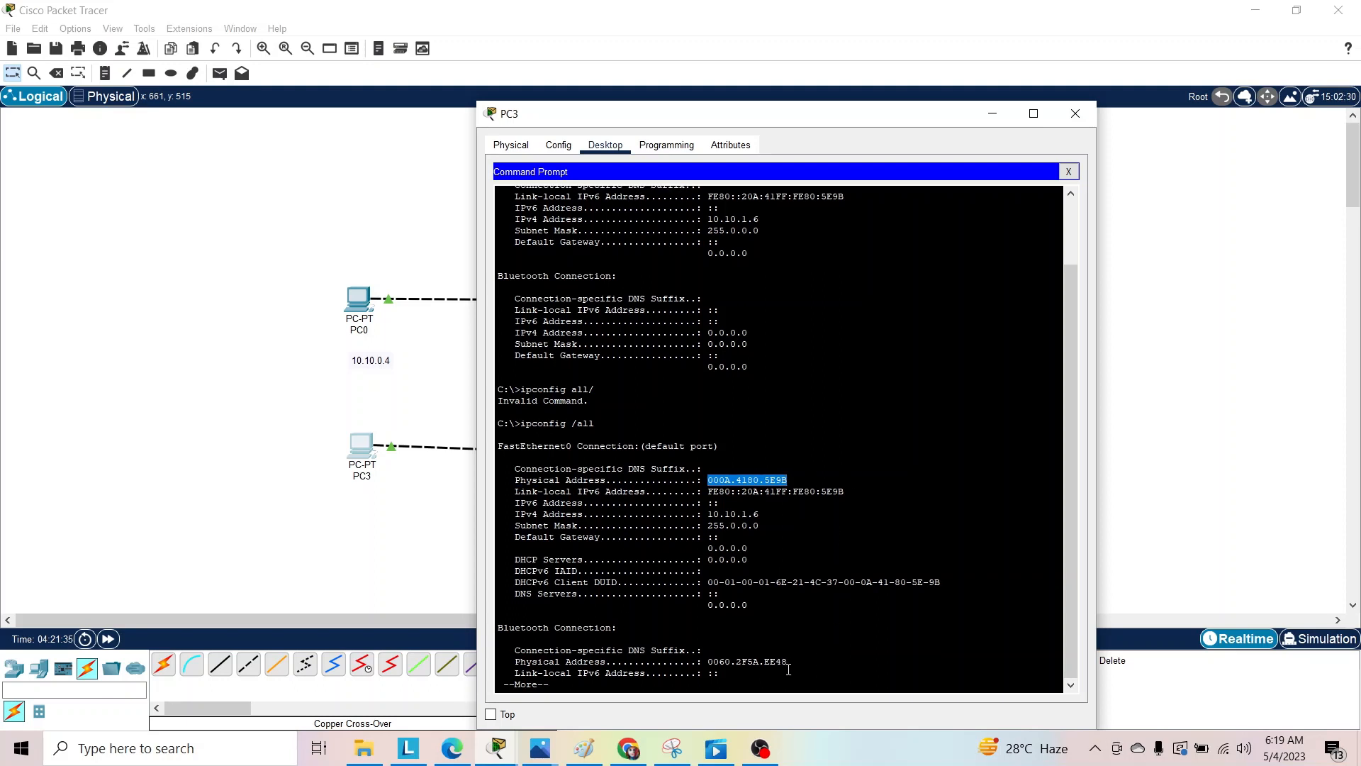
key(ctrl+c)
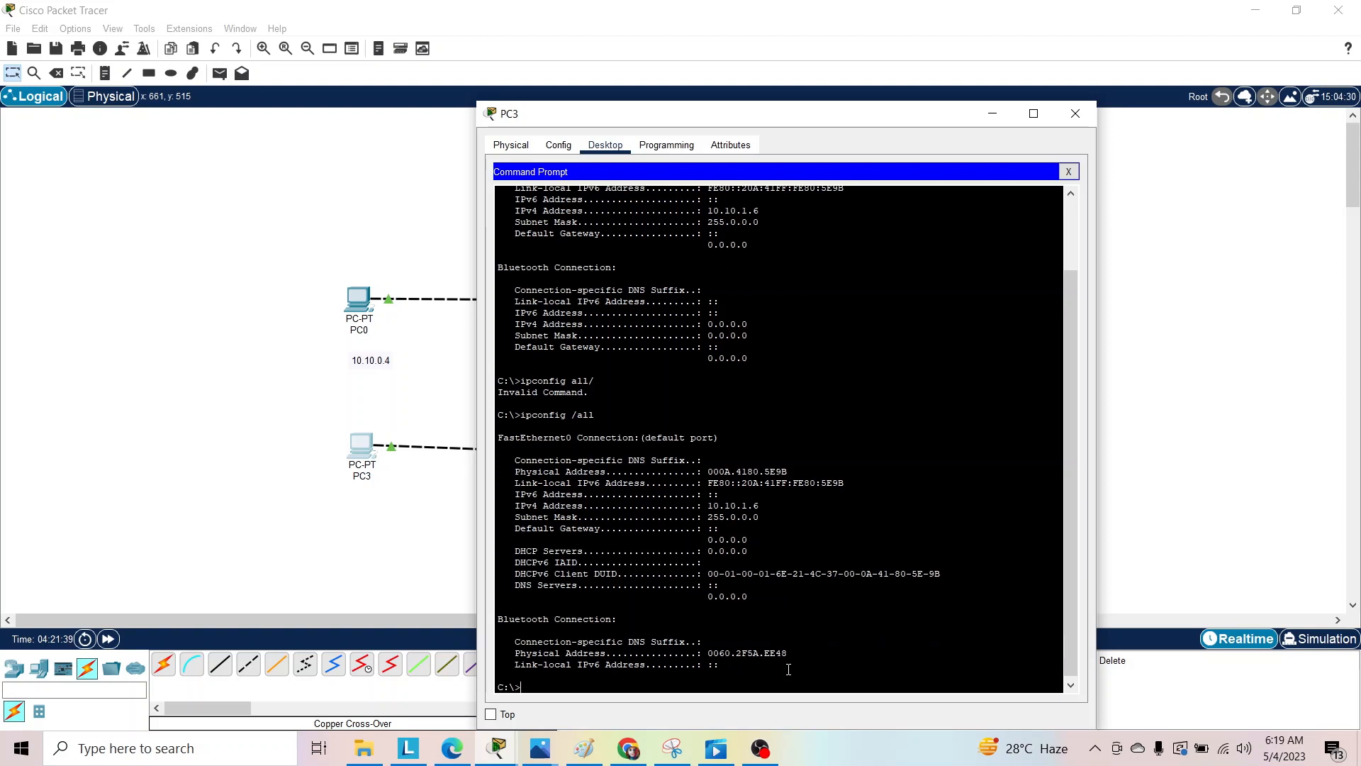
Ping PC4 at 10.10.1.7 from PC3's Command Prompt, and close the PC3 window.
text(ping)
text(10.10.1.7)
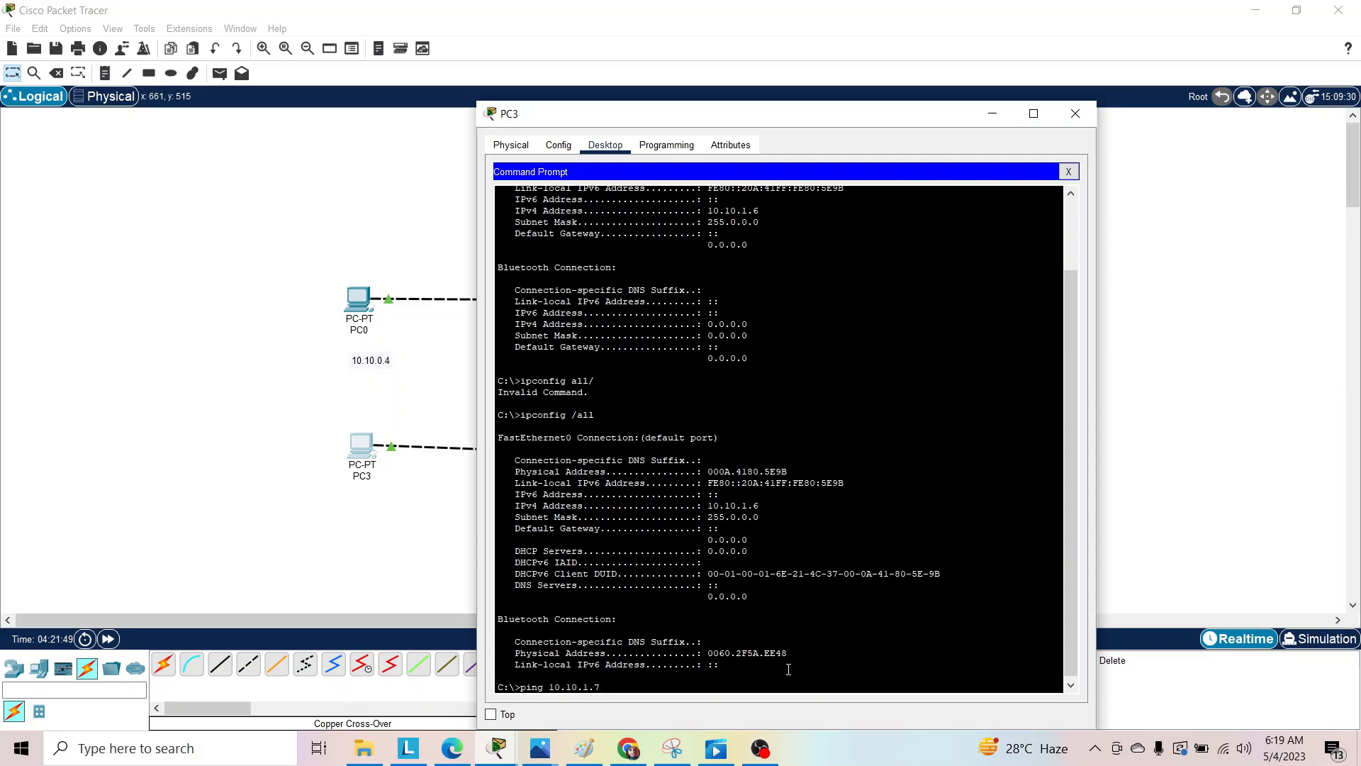
scroll(773, 603, up, 1)
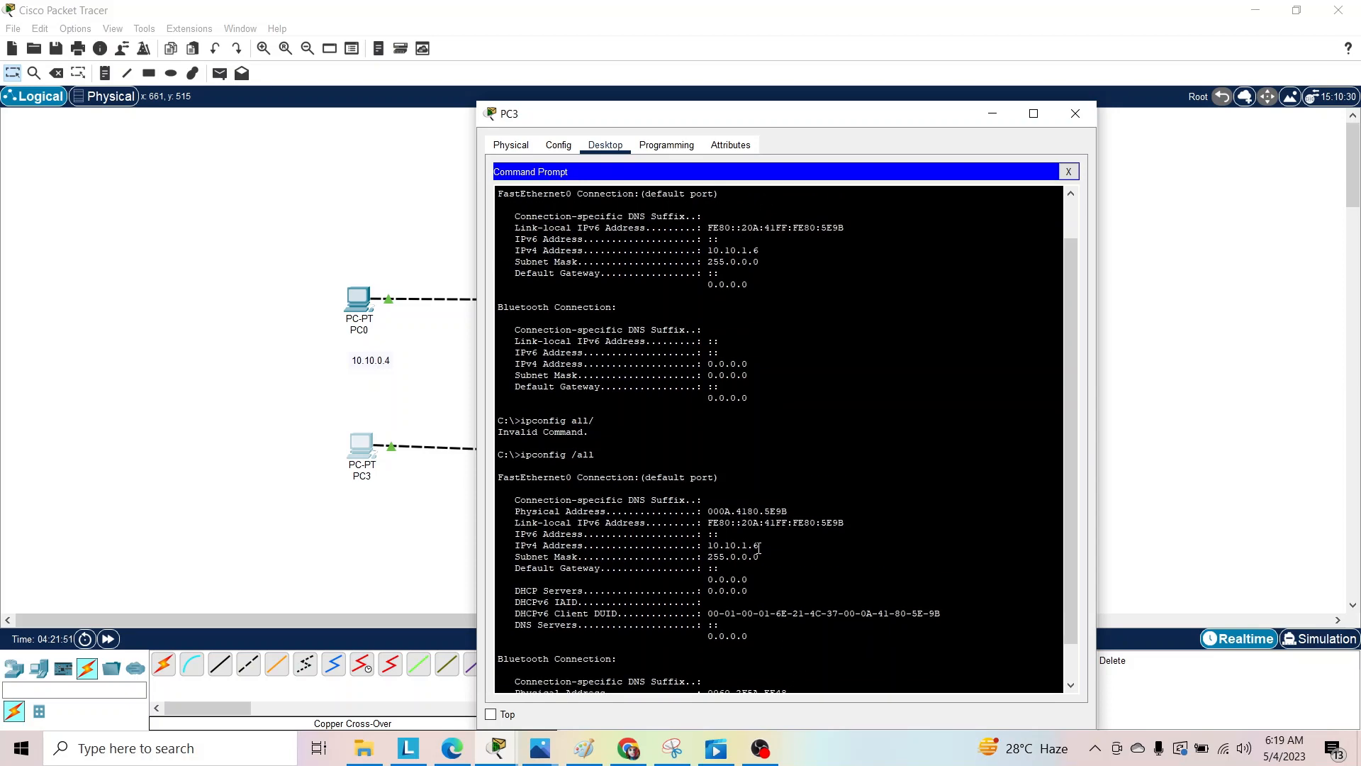
scroll(1068, 409, down, 1)
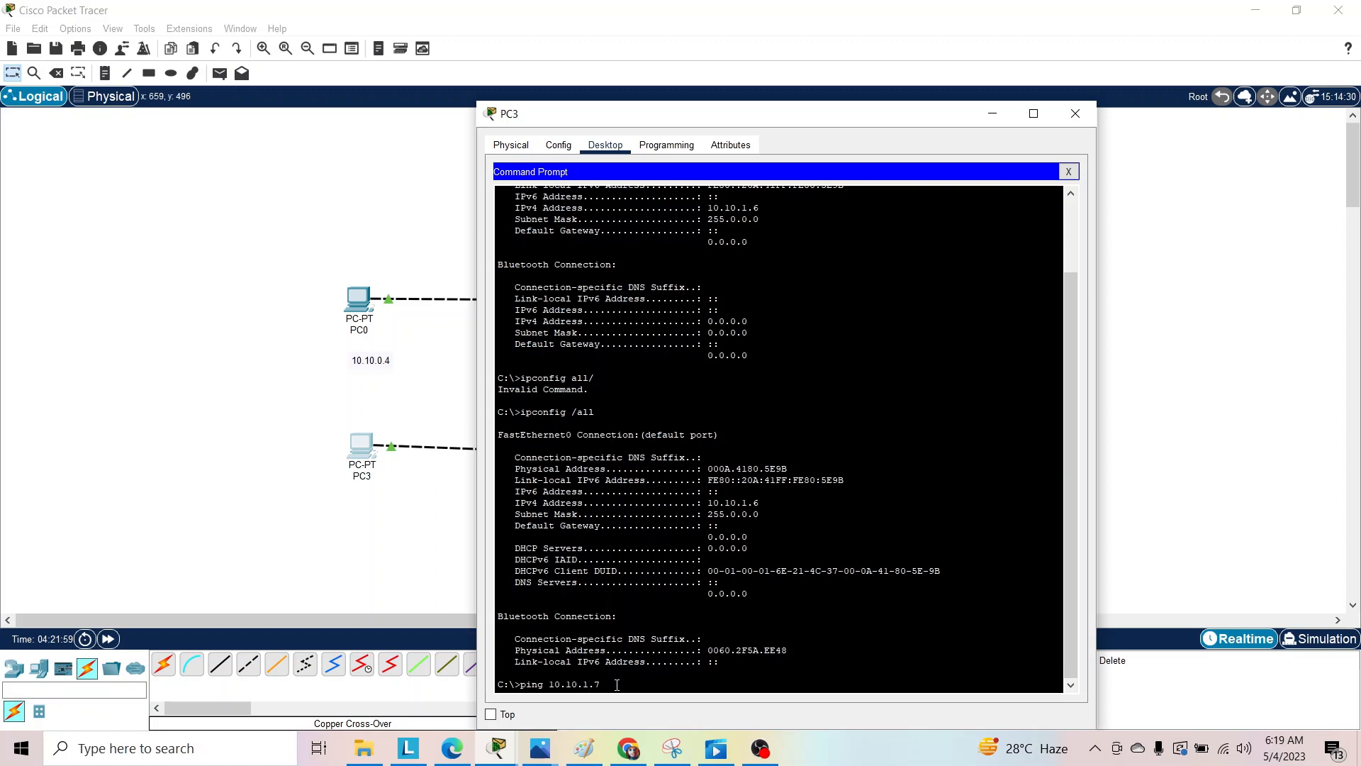
key(Return)
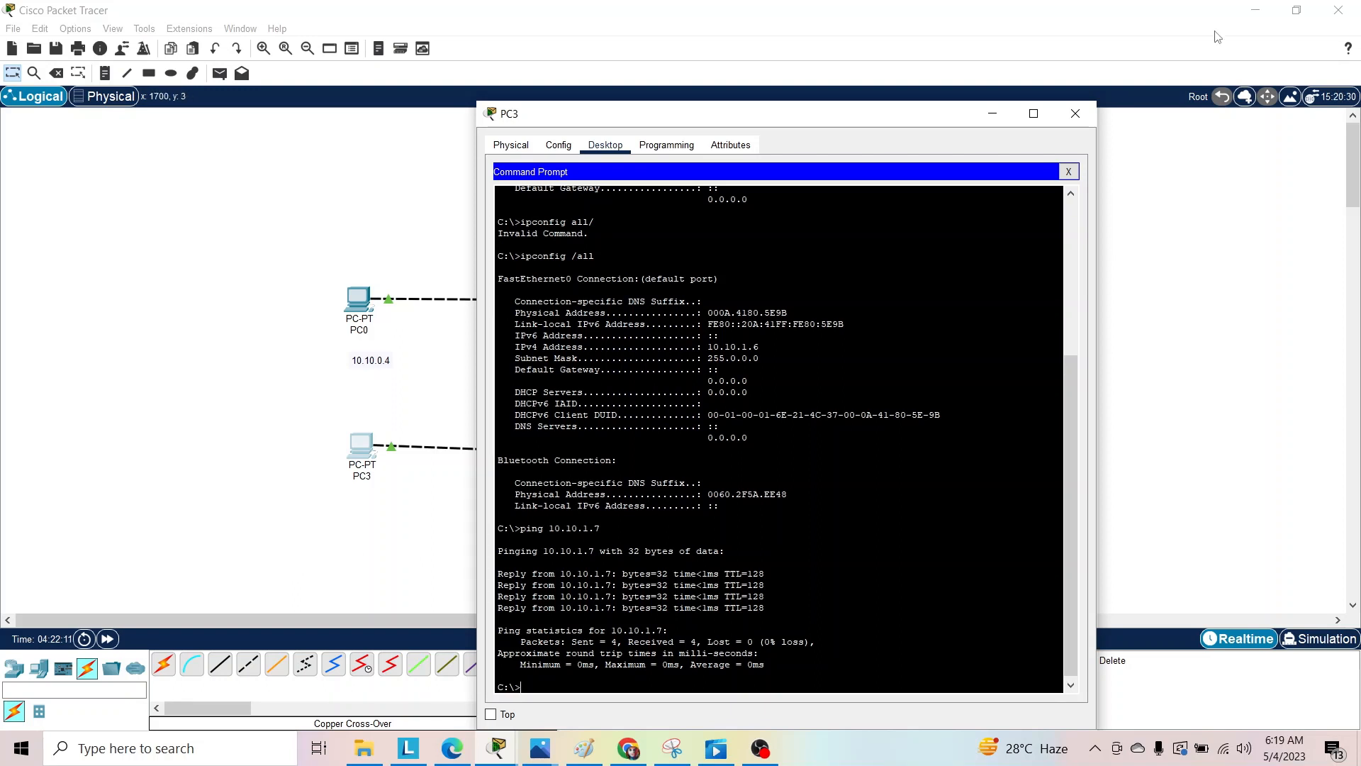
click(1076, 116)
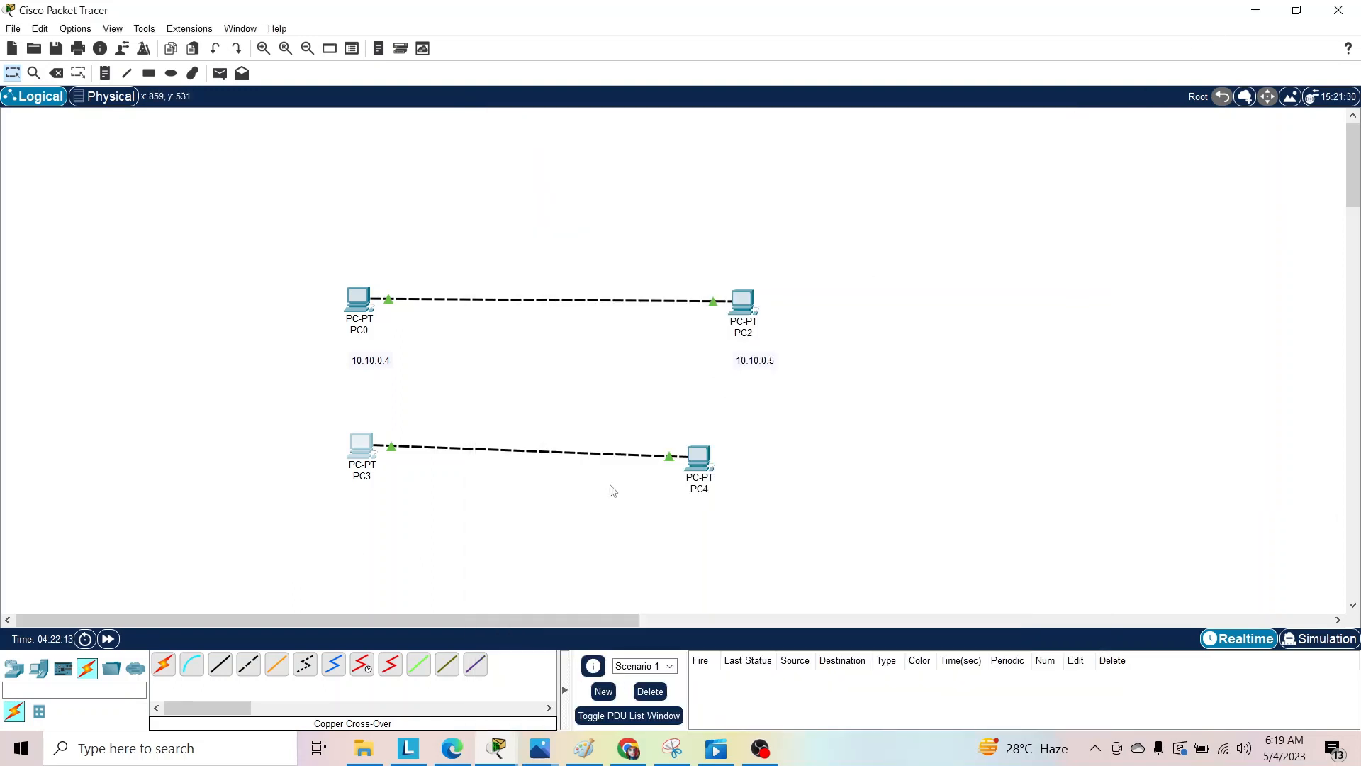
Show the available router models among the network devices and switch to OBS.
click(14, 668)
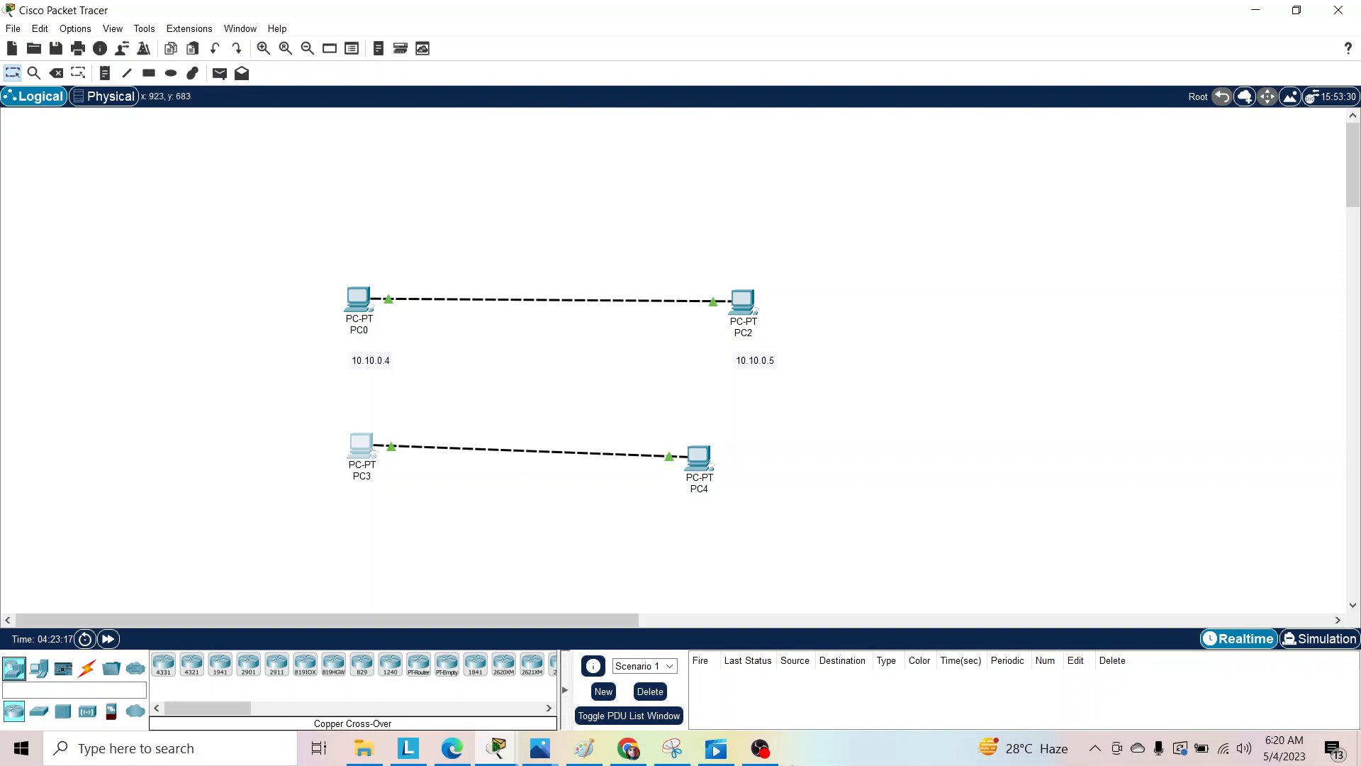
click(763, 754)
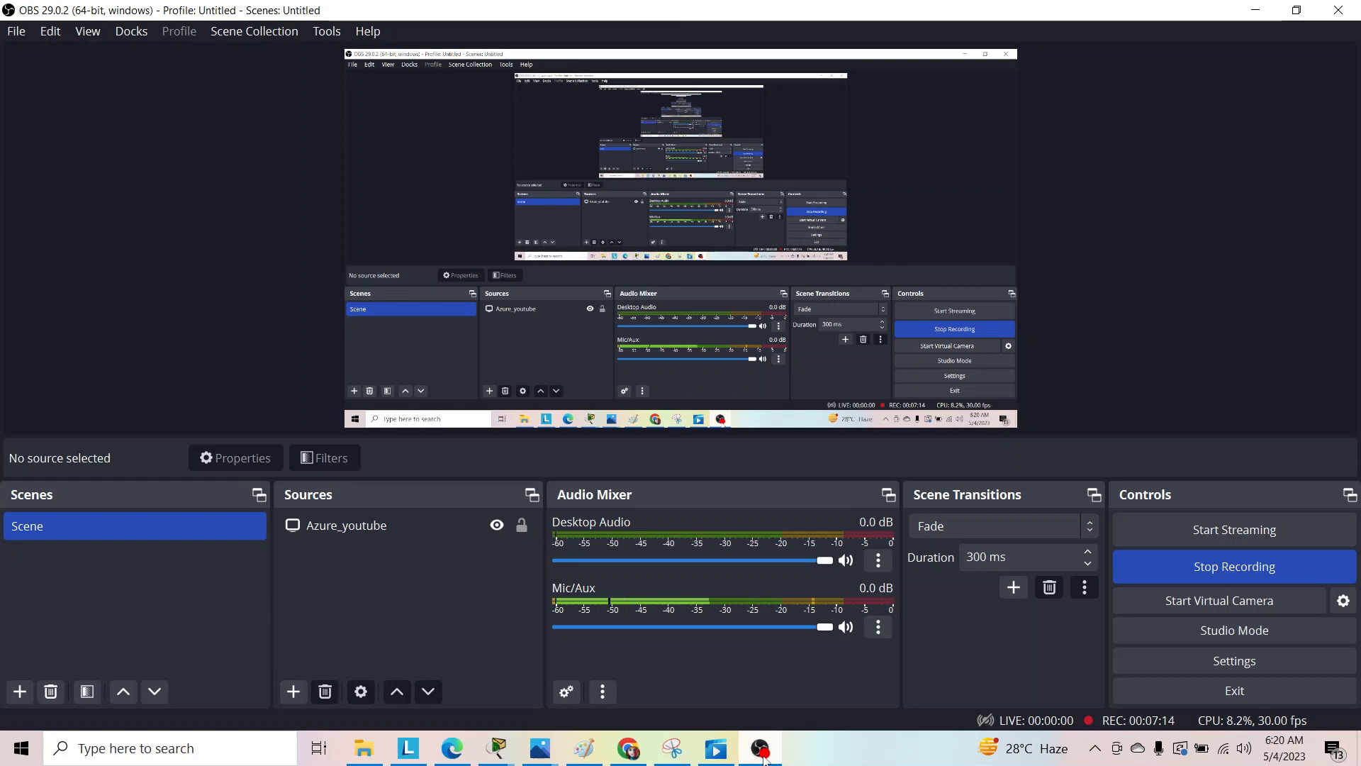